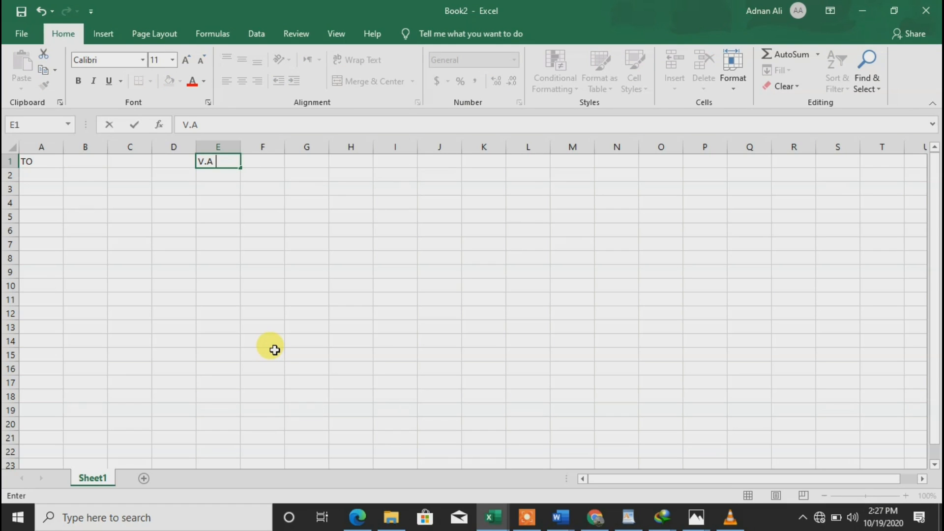
Enter "V.A.T.Reg.No." in cell E1 and autofit the width of column E to the text.
text(.A.T.R)
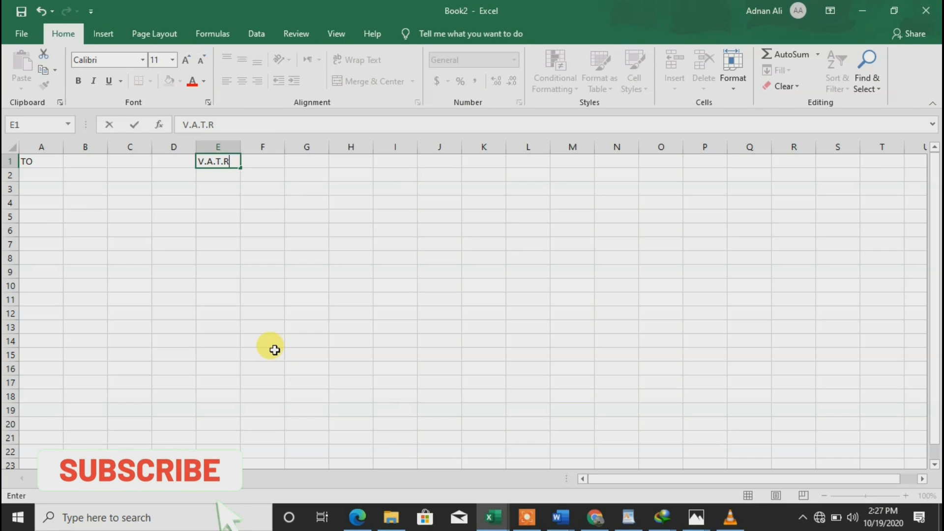
text(eg)
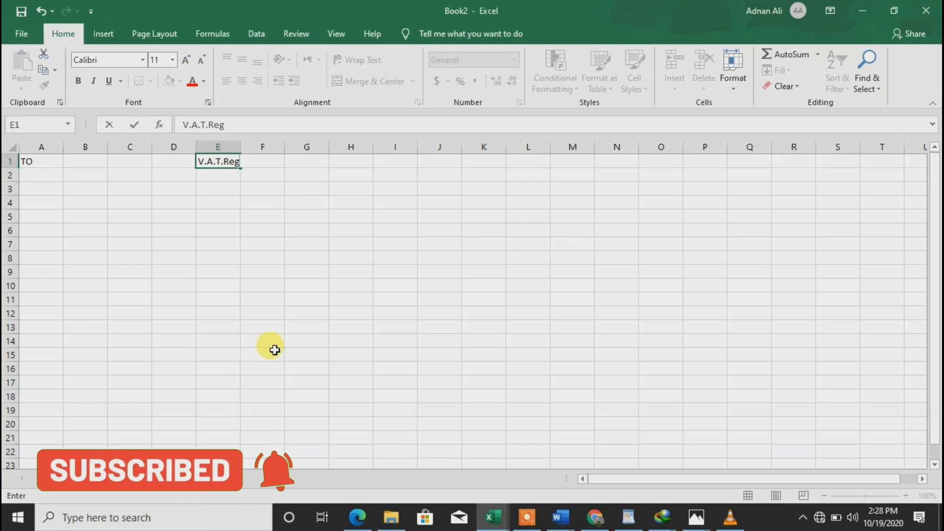
text(.No)
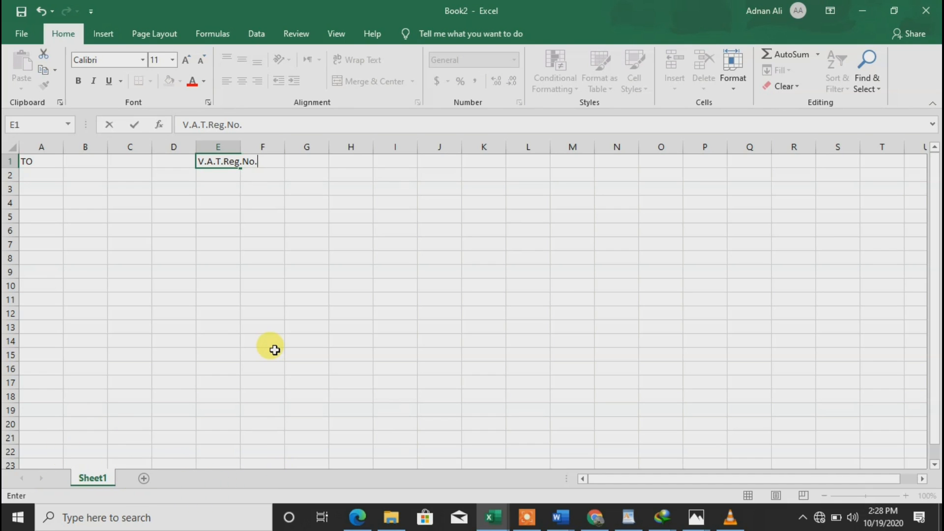
text(.)
key(Return)
key(Up)
double_click(241, 147)
click(241, 147)
Merge and center cells E1:G3 and align the V.A.T.Reg.No. text to the top.
click(240, 167)
key(shift+Right)
key(shift+Right)
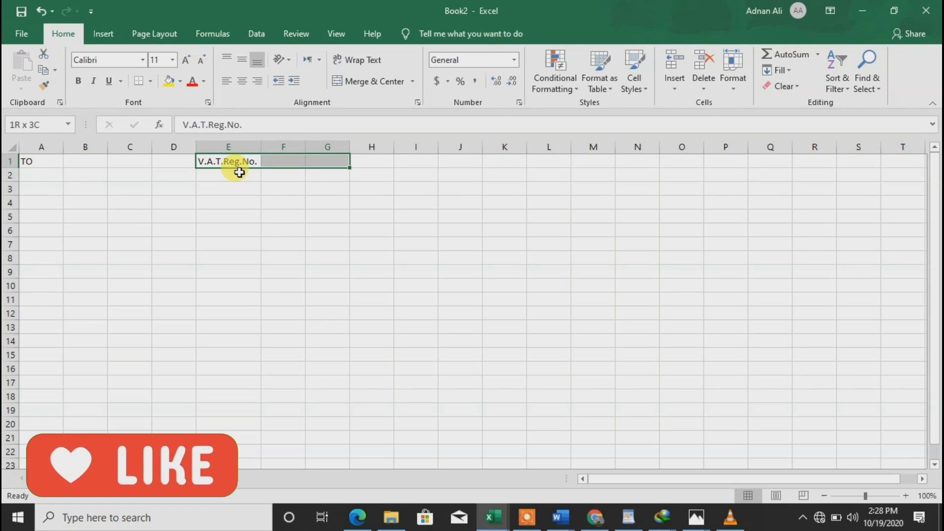
key(shift+Down)
key(shift+Down)
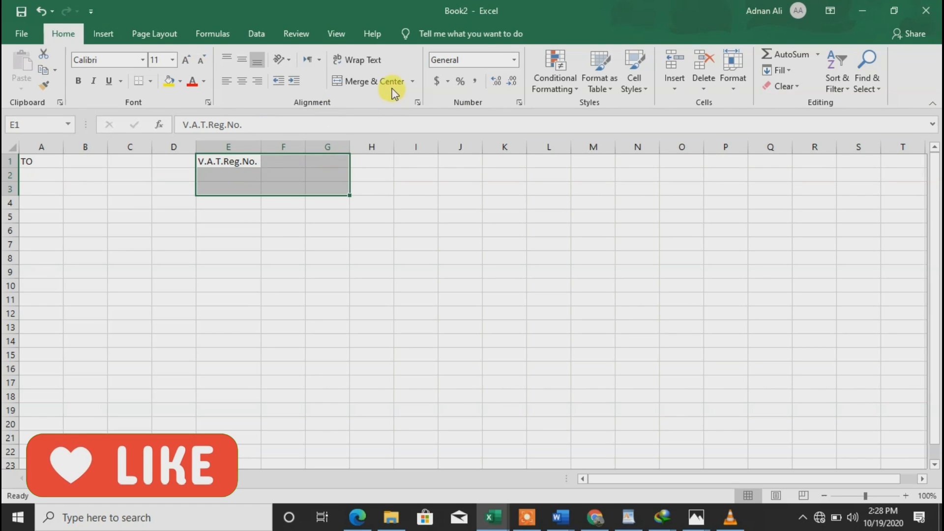
click(391, 82)
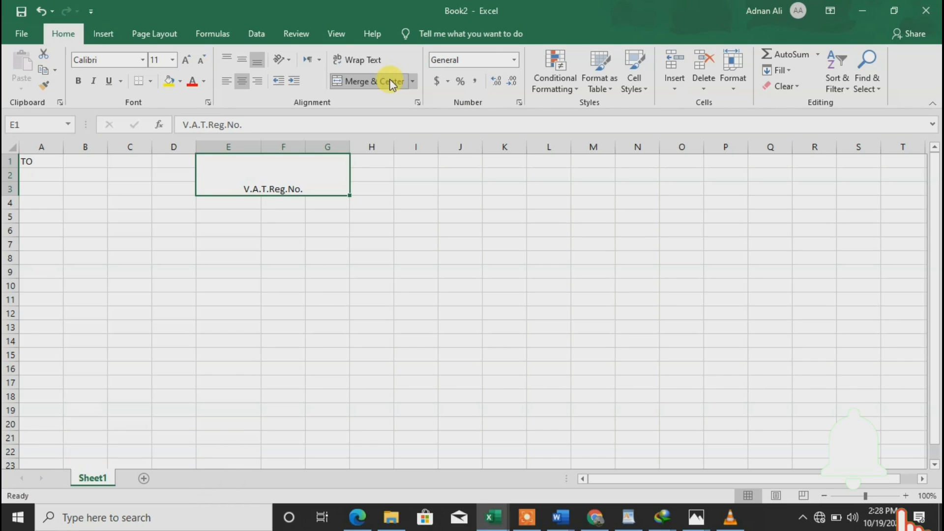
click(244, 60)
click(245, 61)
click(244, 61)
click(226, 59)
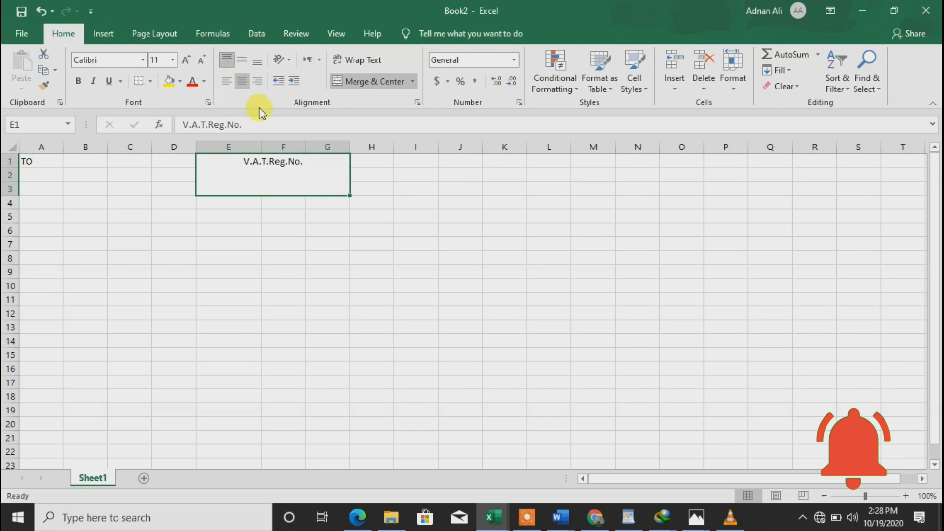
Make the V.A.T.Reg.No. text bold and set its font size to 14.
click(331, 245)
key(Up)
key(Up)
key(Up)
key(Up)
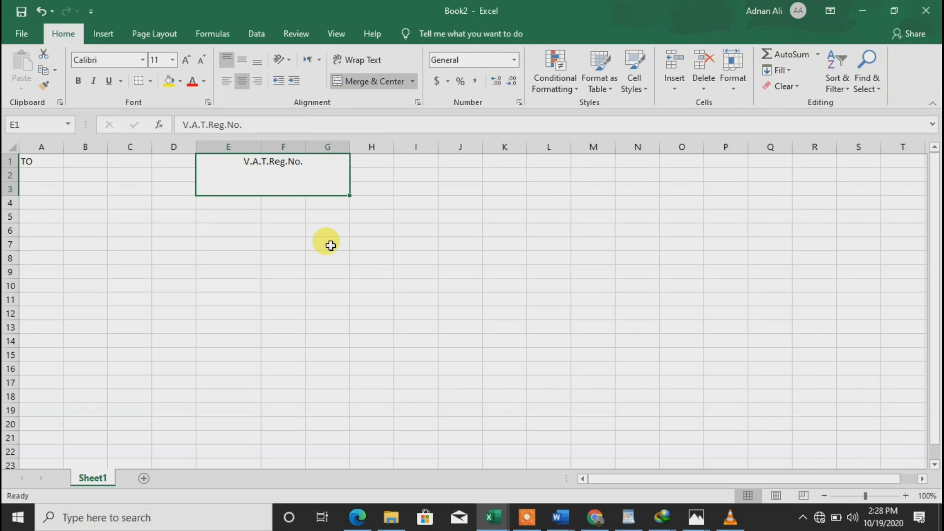
click(79, 79)
click(172, 59)
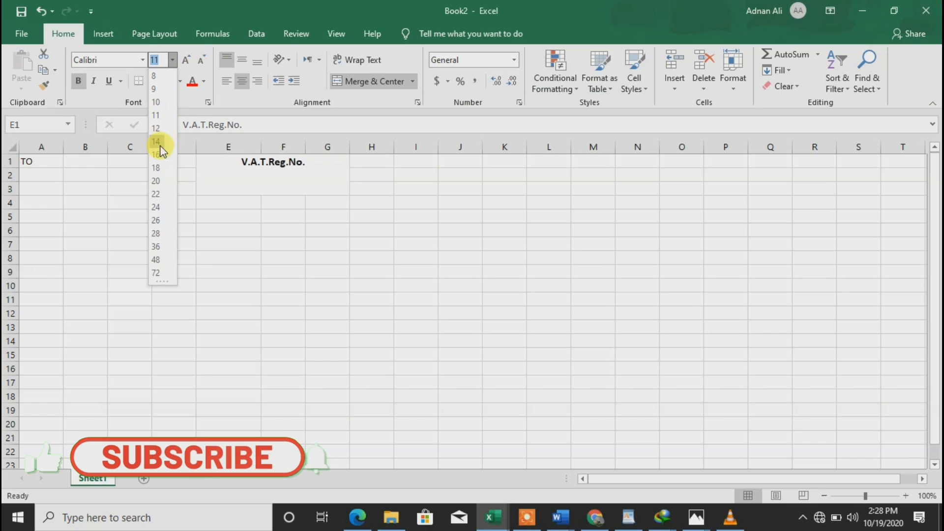
click(159, 150)
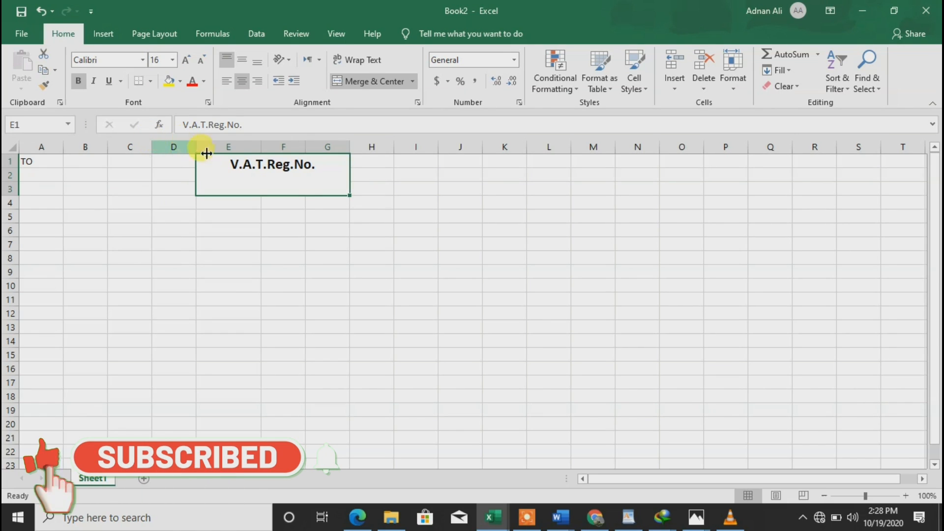
click(173, 59)
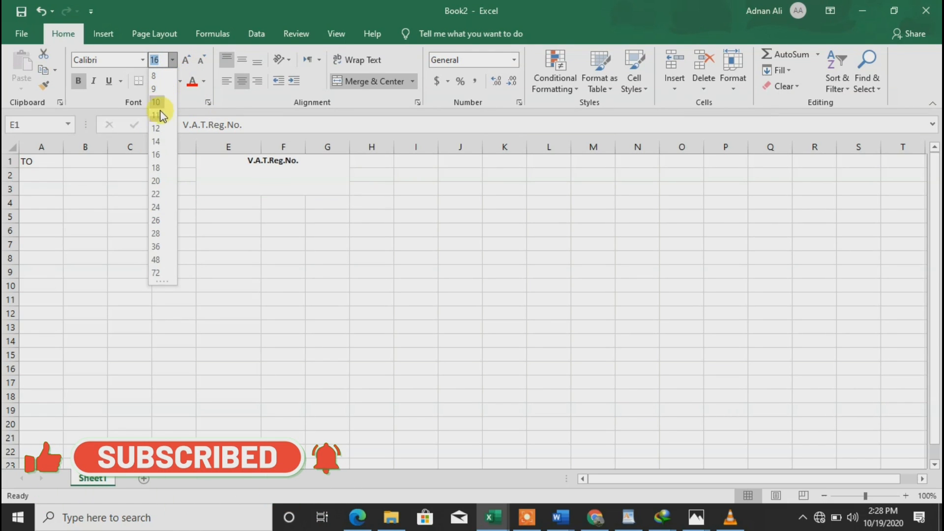
click(159, 140)
Merge cells A1:D1 and left-align the "TO" label in the merged cell.
click(118, 217)
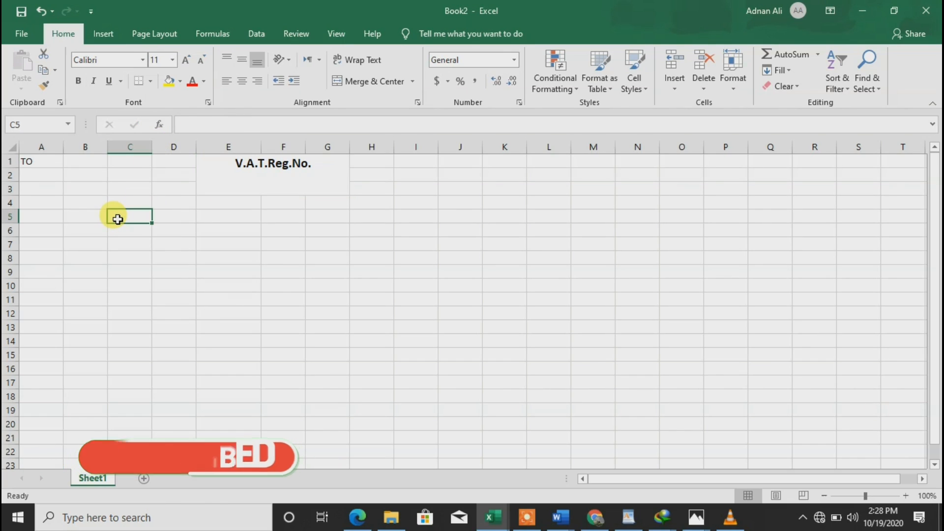
key(Up)
key(Up)
key(Up)
key(Up)
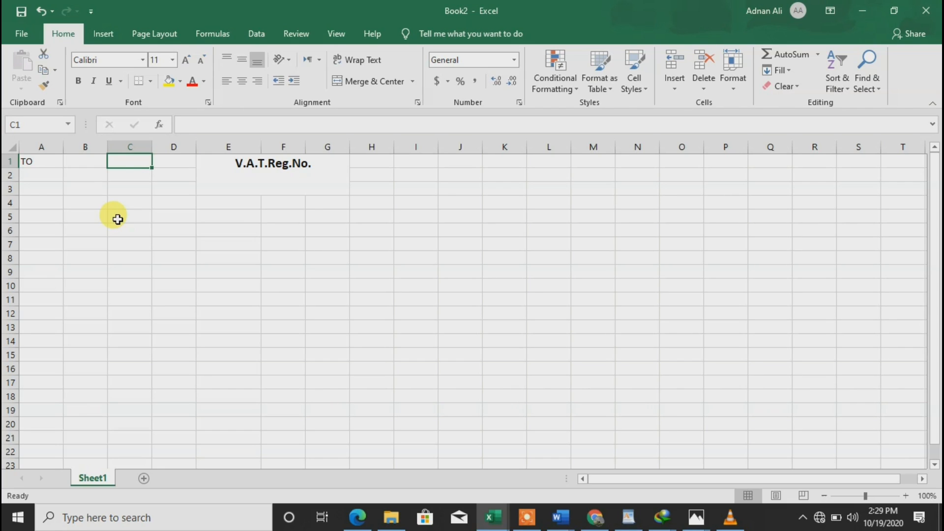
key(Left)
key(Left)
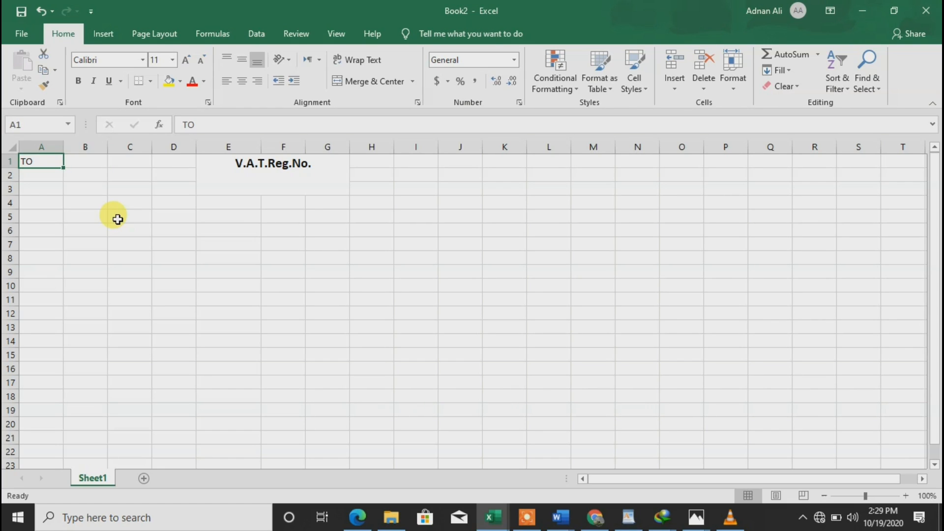
key(shift+Right)
key(shift+Right)
key(shift+Right)
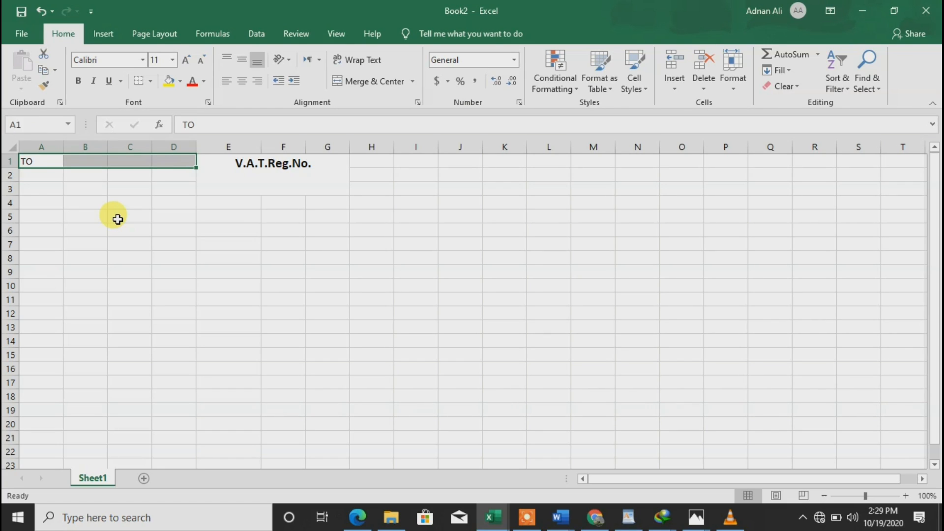
click(364, 79)
click(226, 81)
Merge cells A2:D2 and A3:D3 as two separate rows beneath the "TO" label.
key(Down)
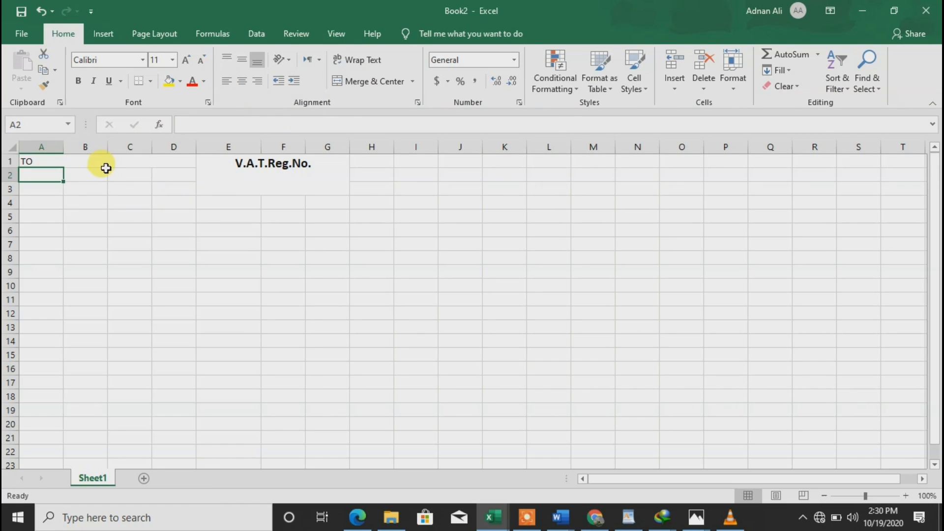
drag(106, 169, 172, 174)
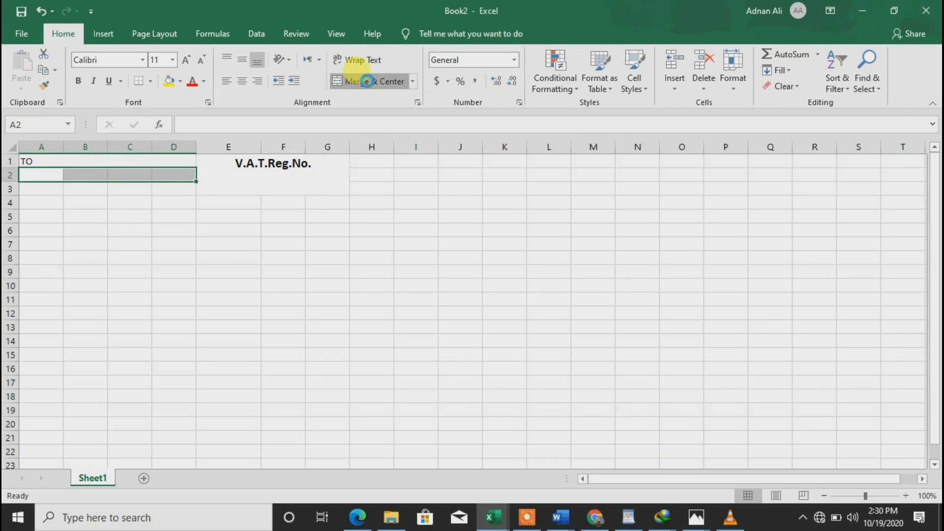
click(367, 81)
key(Down)
key(shift+Right)
key(shift+Right)
key(shift+Right)
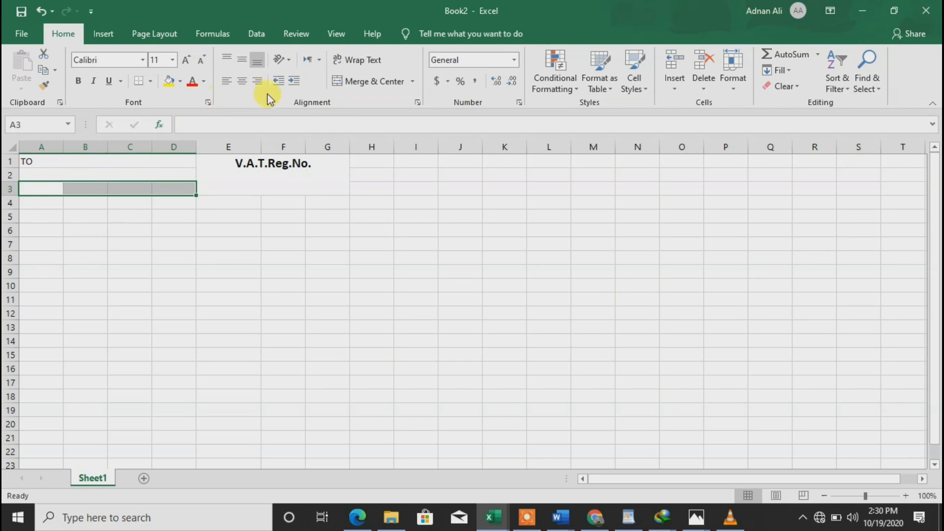
click(354, 83)
Apply all borders to the header range A1:G3.
key(Up)
key(Up)
key(shift+Down)
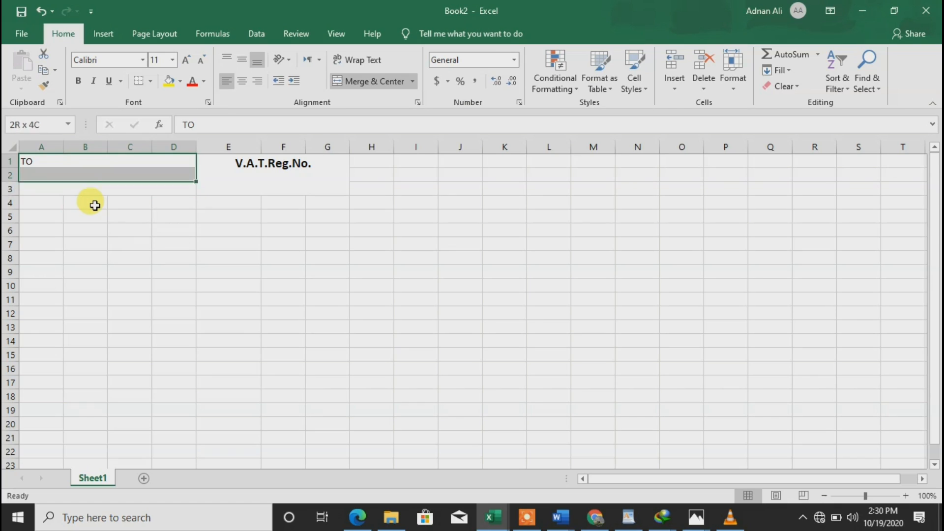
key(shift+Down)
key(shift+Right)
click(150, 82)
click(168, 201)
Move the merged V.A.T.Reg.No. block from E1:G3 to start at cell H1.
click(227, 217)
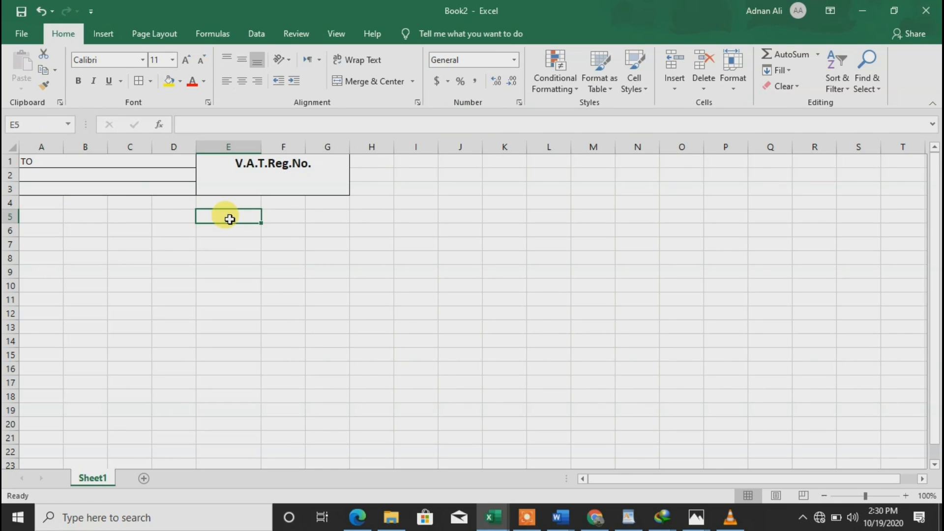
key(Up)
key(Up)
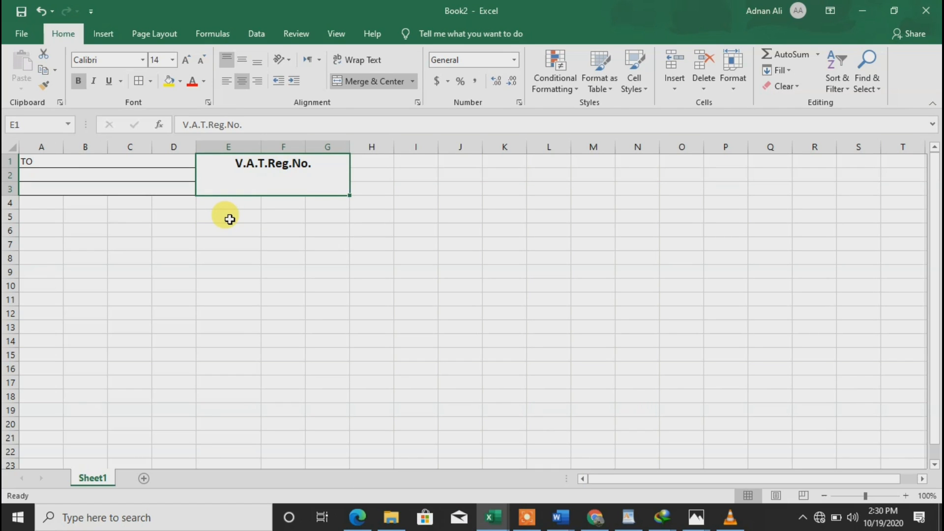
key(ctrl+x)
key(Right)
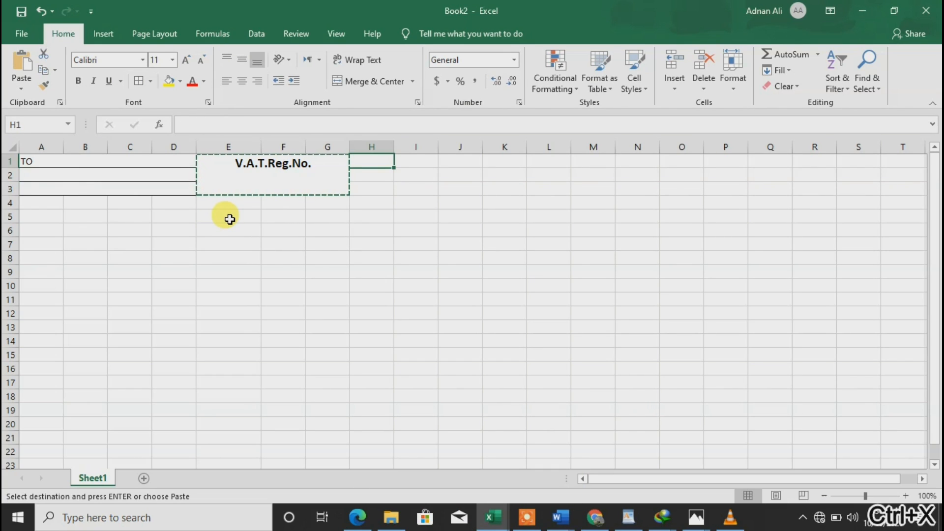
key(ctrl+v)
key(Left)
key(Left)
key(Right)
key(Right)
key(Right)
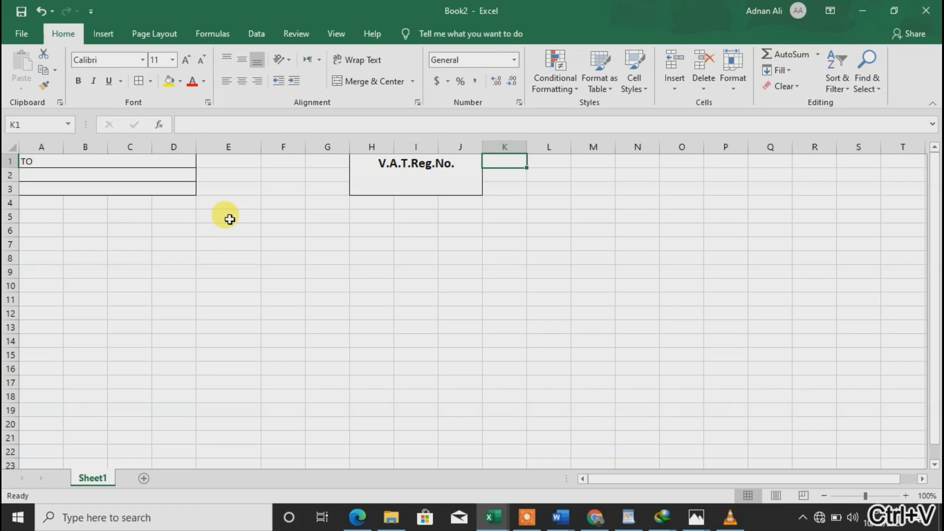
Check in the print preview whether the header blocks fit the page width, and return to the sheet.
key(Left)
key(Left)
key(ctrl+p)
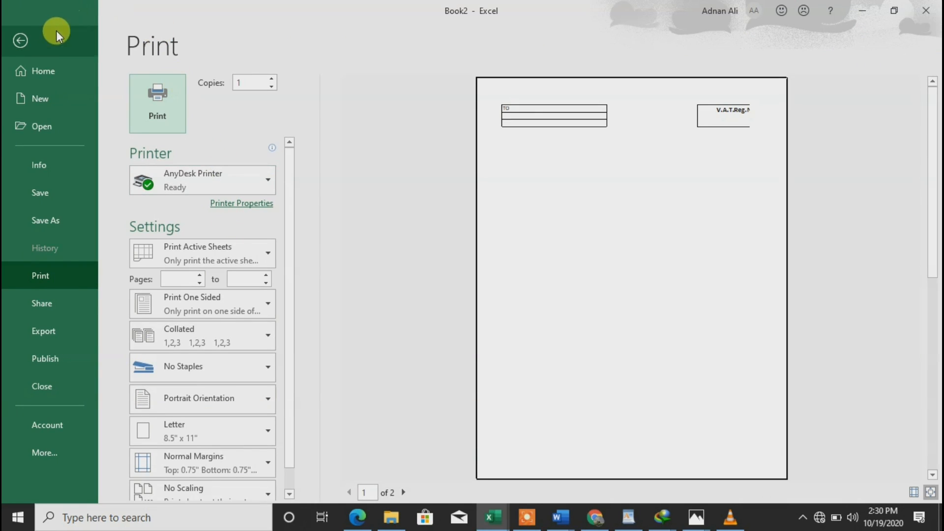
click(20, 40)
Try to move the V.A.T.Reg.No. block to start at G1, accepting the unmerging of cells, and undo it.
click(409, 183)
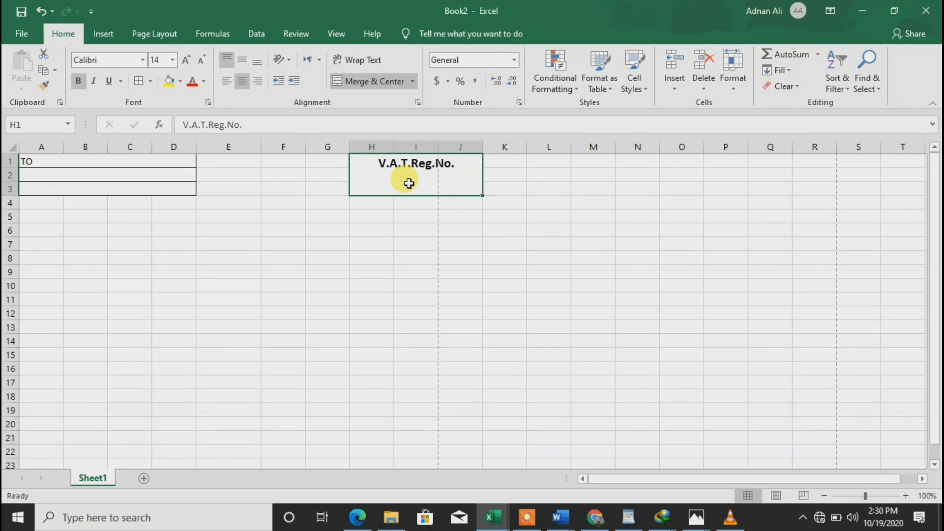
key(ctrl+c)
key(Left)
key(ctrl+v)
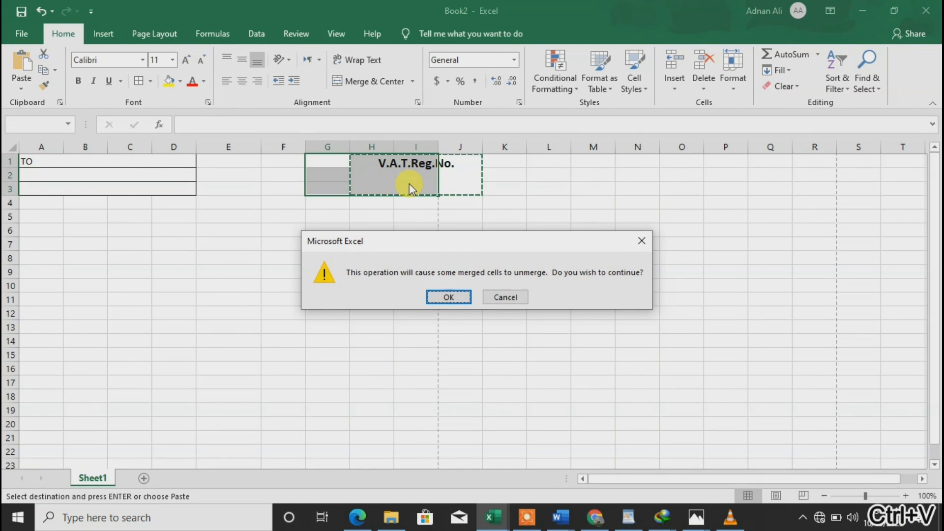
click(453, 298)
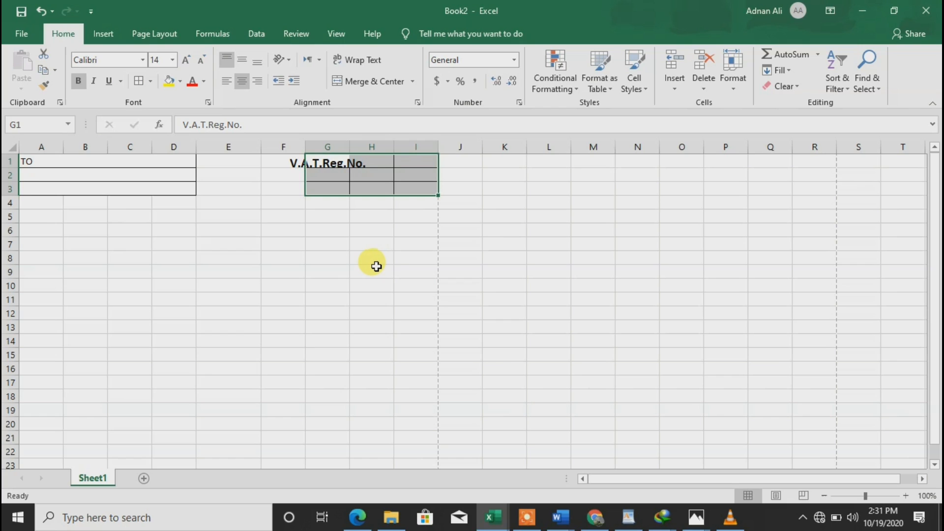
key(ctrl+z)
Move the V.A.T.Reg.No. block to start at F1, accepting the unmerging of cells, and middle-align its text.
key(Left)
key(ctrl+v)
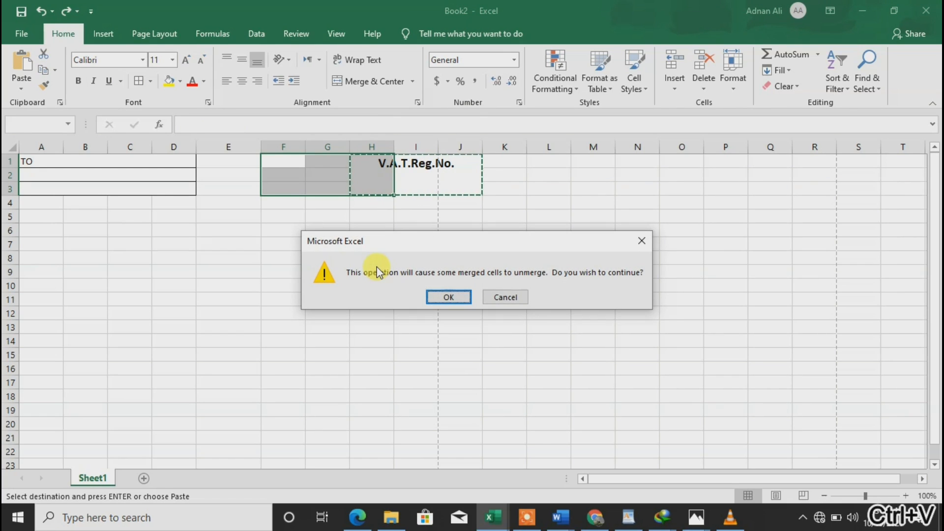
click(452, 298)
key(Up)
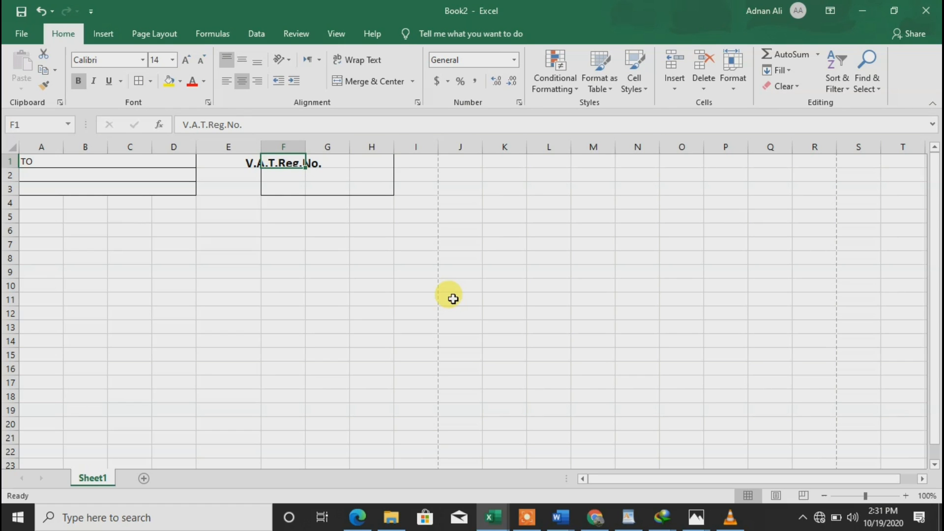
click(226, 60)
click(241, 60)
Remove all borders from cells F1:H3.
key(Down)
key(Up)
key(ctrl+a)
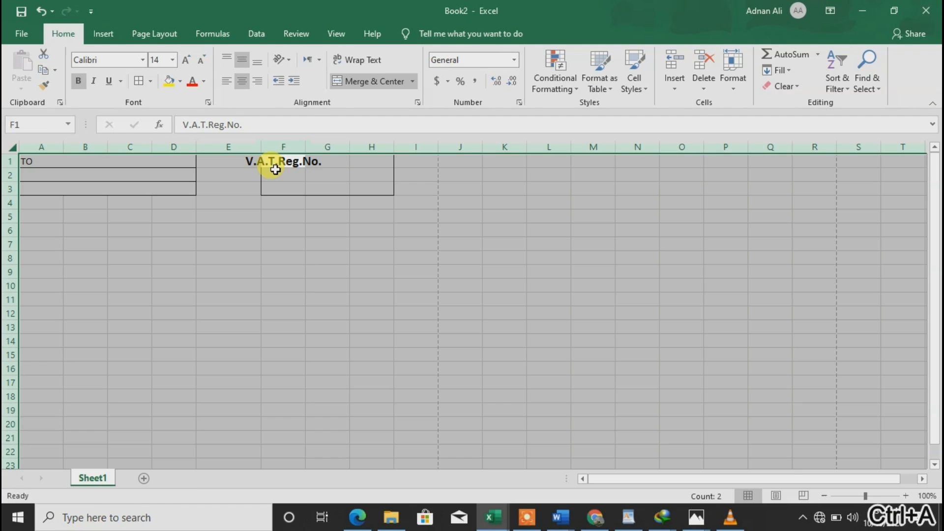
drag(276, 169, 371, 190)
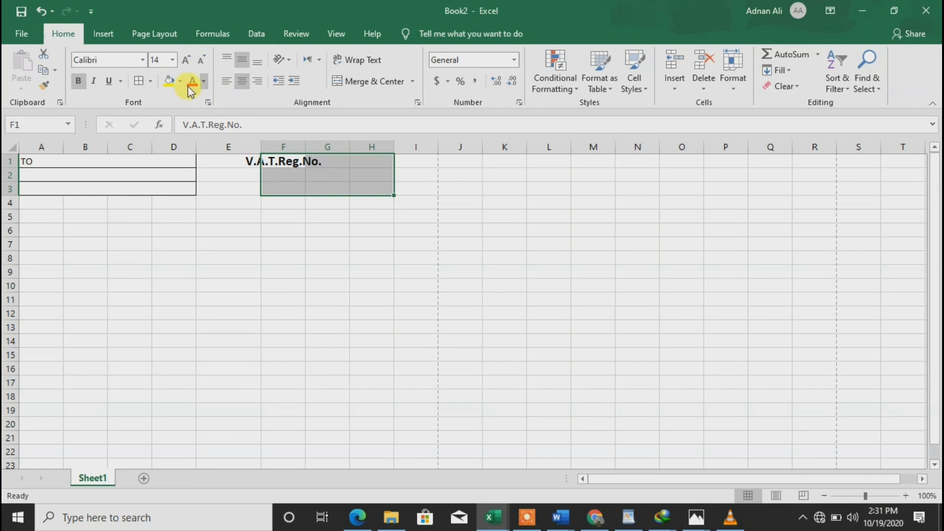
click(152, 80)
click(167, 186)
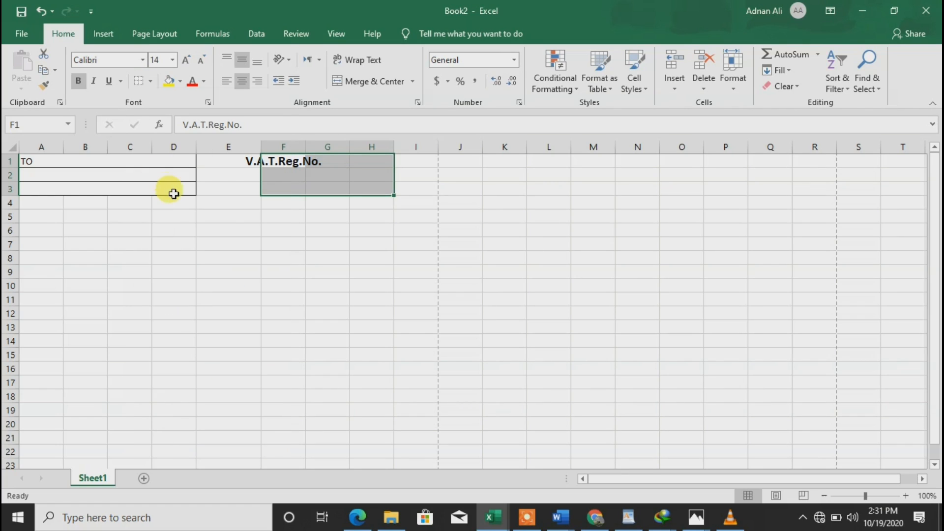
Merge and center cells F1:I3 and align the V.A.T.Reg.No. text to the top.
click(321, 258)
key(Up)
key(Up)
key(Up)
key(Up)
key(Up)
key(Up)
key(Up)
key(Left)
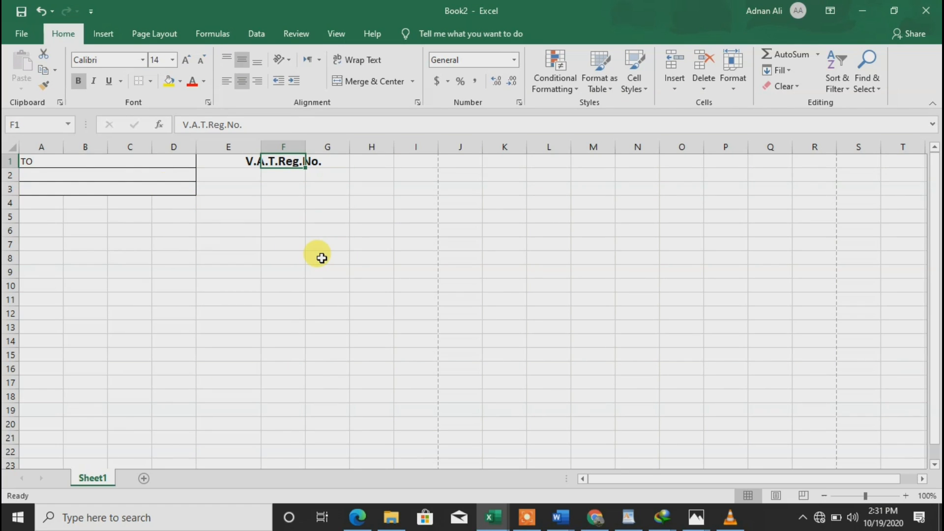
key(shift+Right)
key(Left)
key(Right)
key(shift+Right)
key(shift+Right)
key(shift+Right)
key(shift+Down)
key(shift+Down)
click(366, 83)
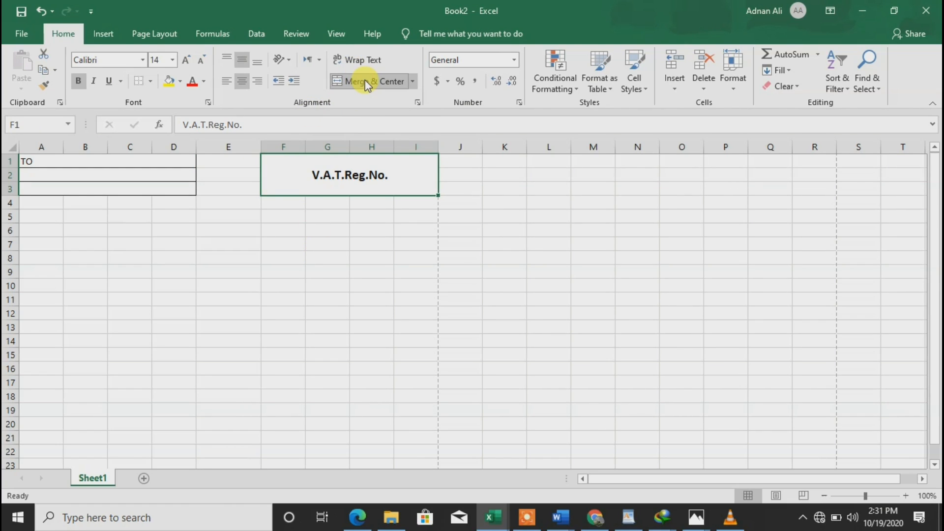
click(241, 59)
click(225, 57)
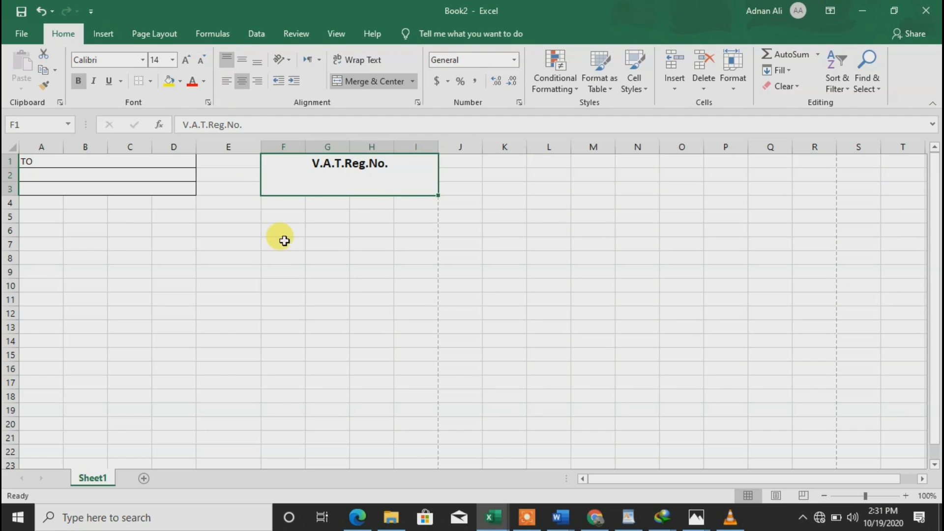
Apply all borders to the merged V.A.T.Reg.No. block in cells F1:I3.
click(285, 266)
key(Up)
key(Up)
key(Up)
key(Up)
key(Up)
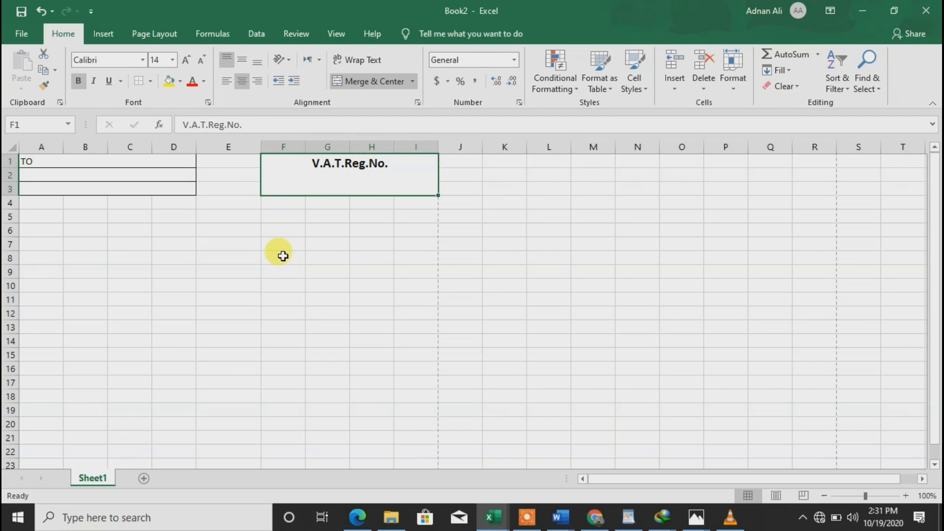
click(150, 81)
click(173, 200)
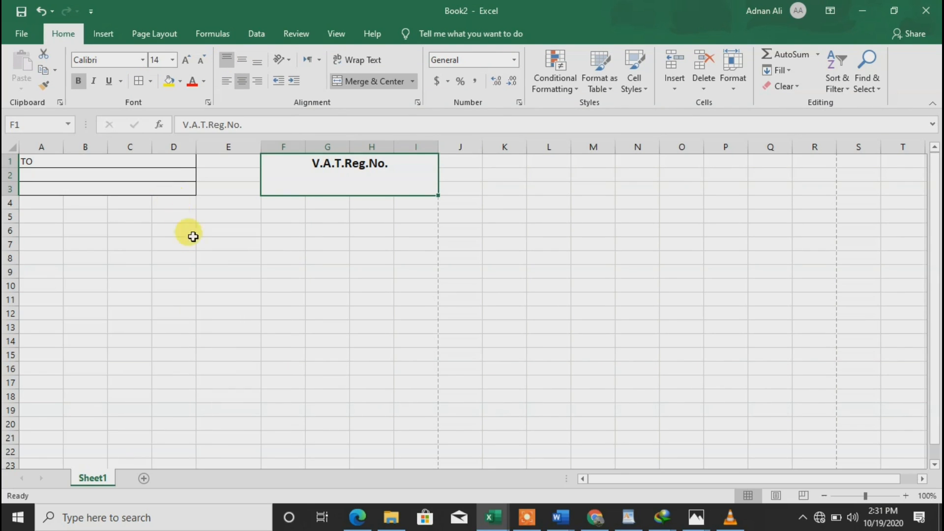
click(197, 242)
key(Up)
key(Up)
key(Up)
key(Up)
key(Up)
key(Right)
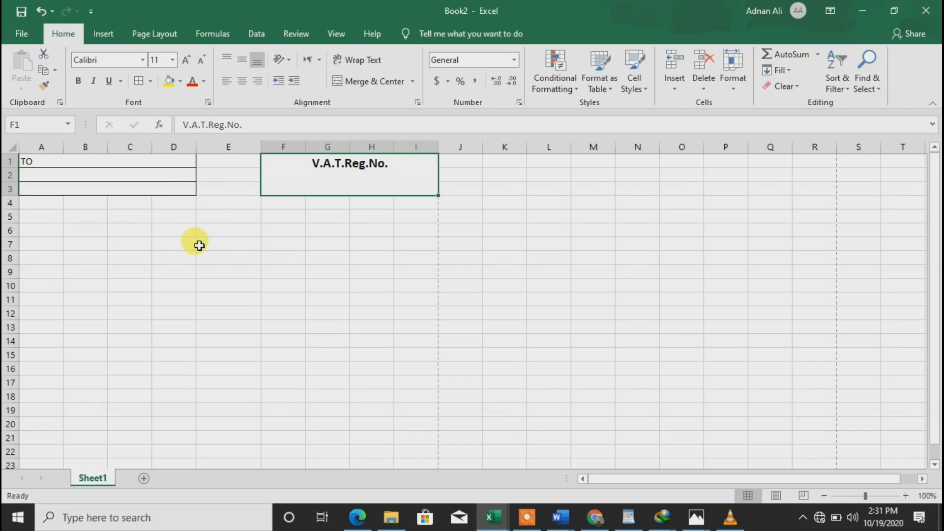
Enter the column heading "Quanity" in cell A5, below the TO block.
key(Left)
key(Left)
key(Down)
key(Down)
key(Down)
key(Down)
key(Left)
key(Left)
key(Left)
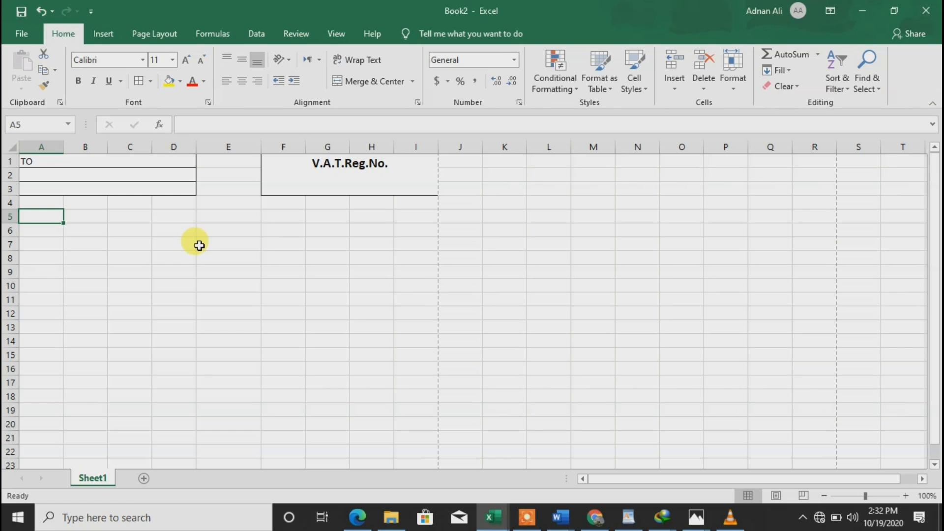
text(Quanity)
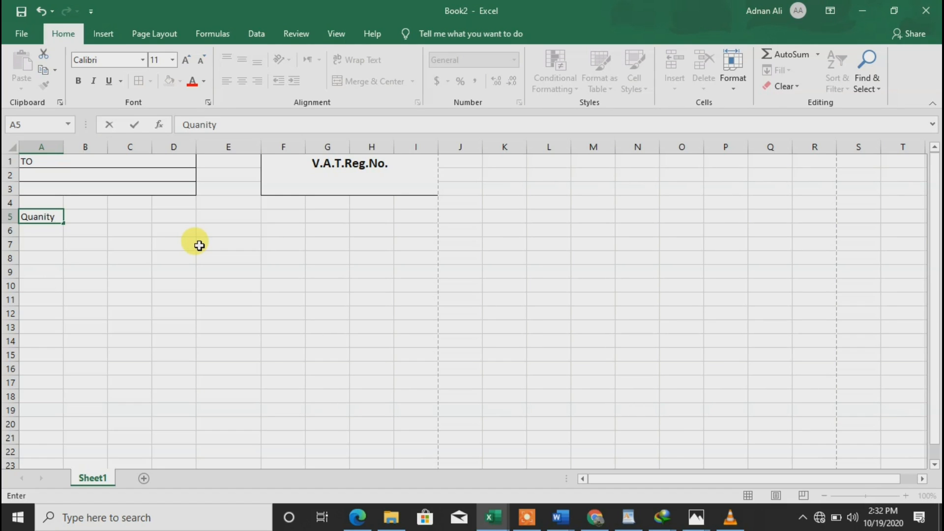
key(Return)
key(Up)
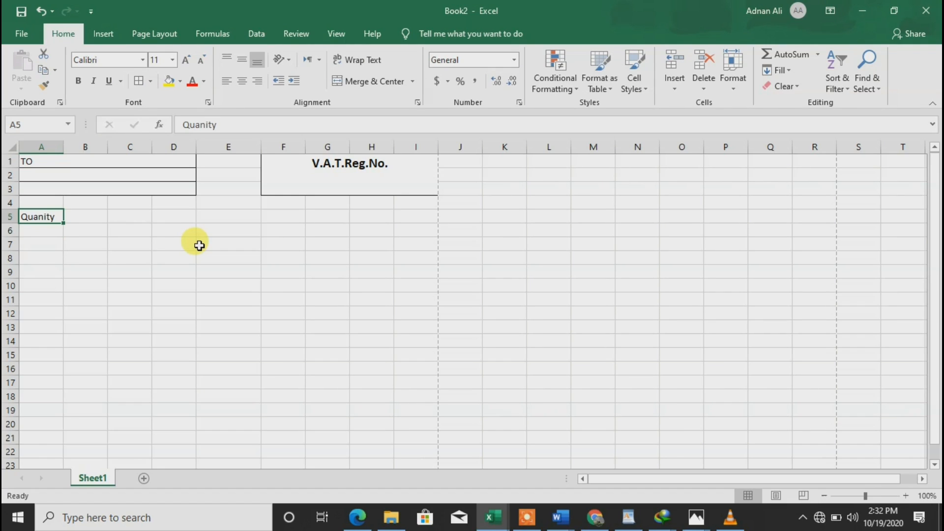
Merge and center cells A5:B5 around the Quanity heading.
key(Right)
key(Left)
key(shift+Right)
click(369, 81)
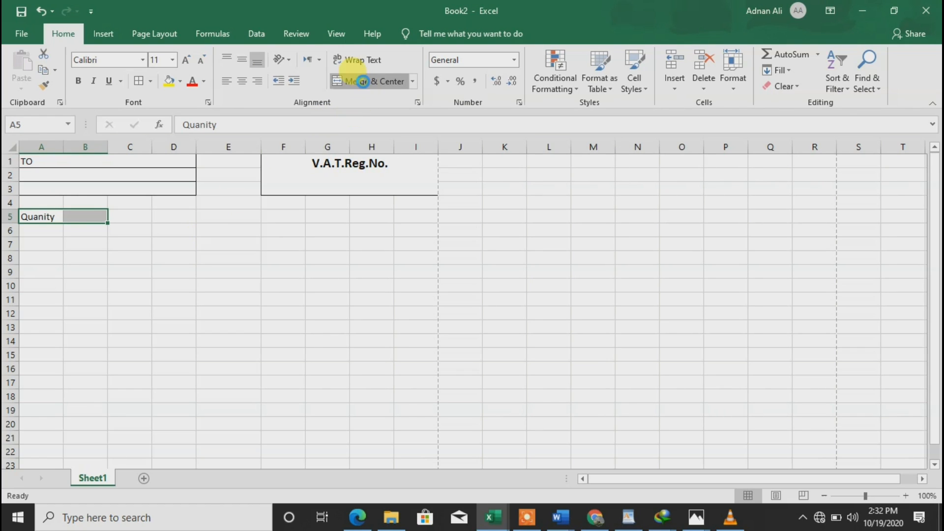
Merge and center the empty cells C5:E5 beside the Quanity heading.
click(217, 229)
key(Up)
key(Left)
key(Left)
key(shift+Right)
key(shift+Right)
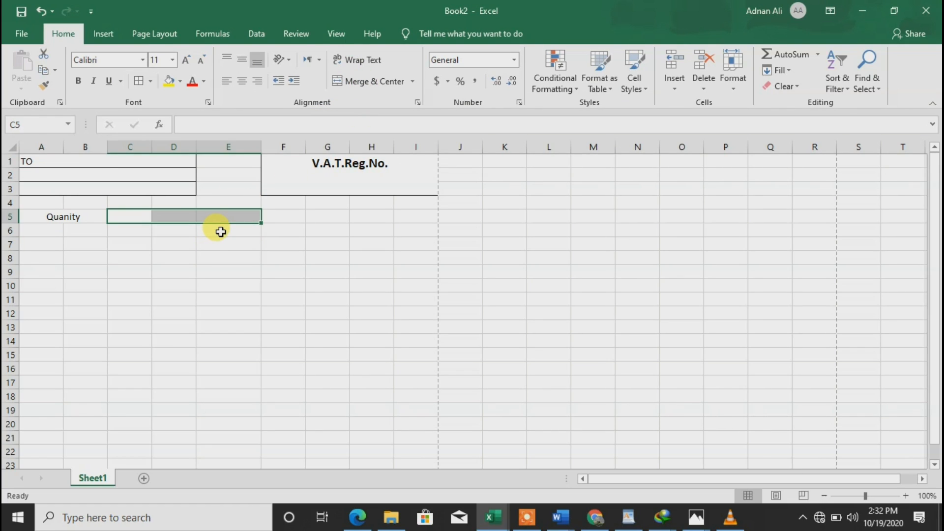
click(374, 81)
Enter the column heading "Description" in the merged cell C5:E5.
click(216, 246)
key(Up)
key(Up)
key(Left)
key(Right)
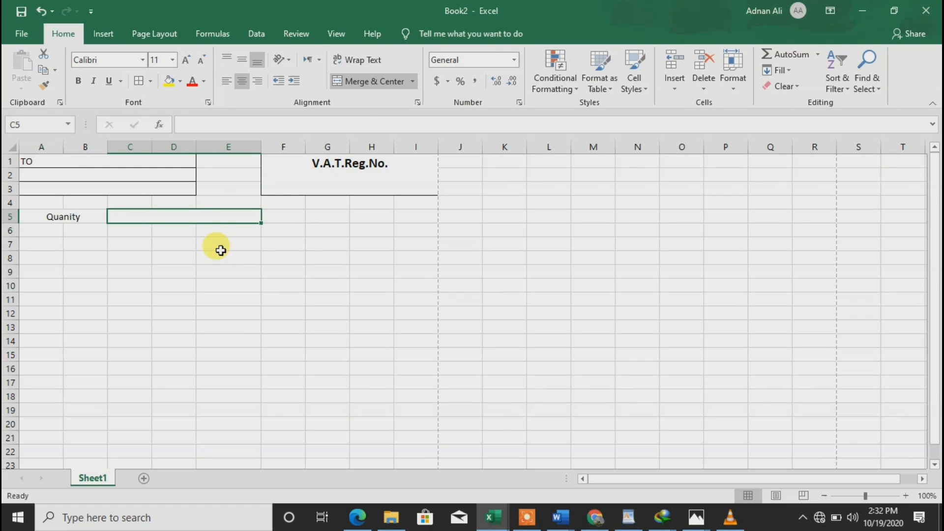
text(Des)
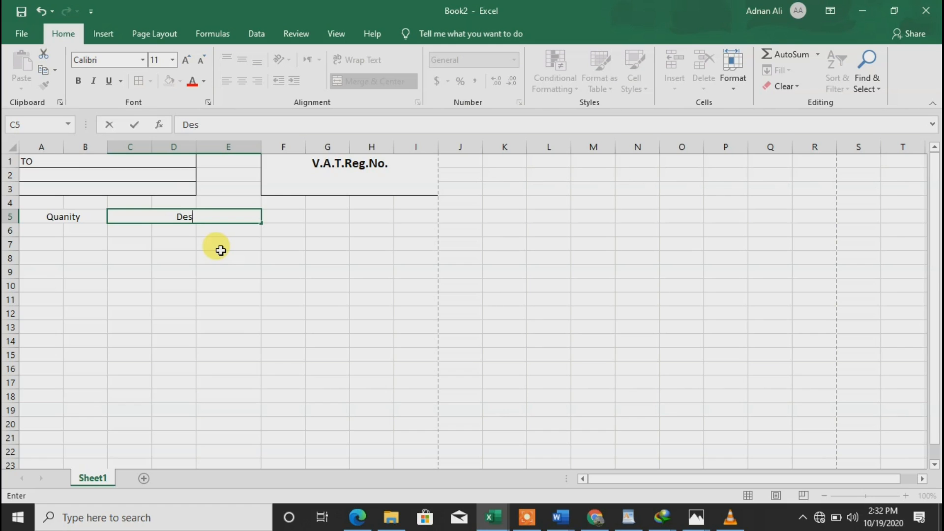
text(cription)
key(Return)
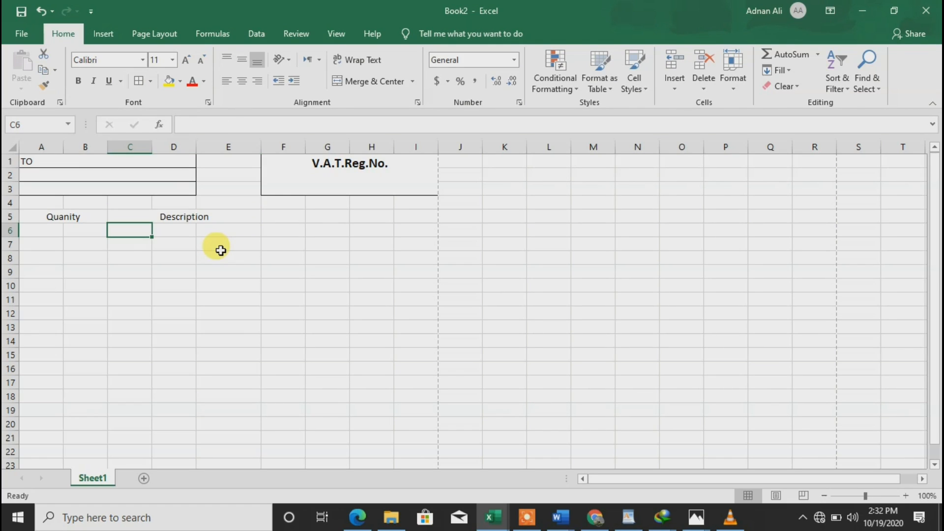
Merge and center cells F5:G5 and enter the column heading "Unit Price" in them.
key(Up)
key(Right)
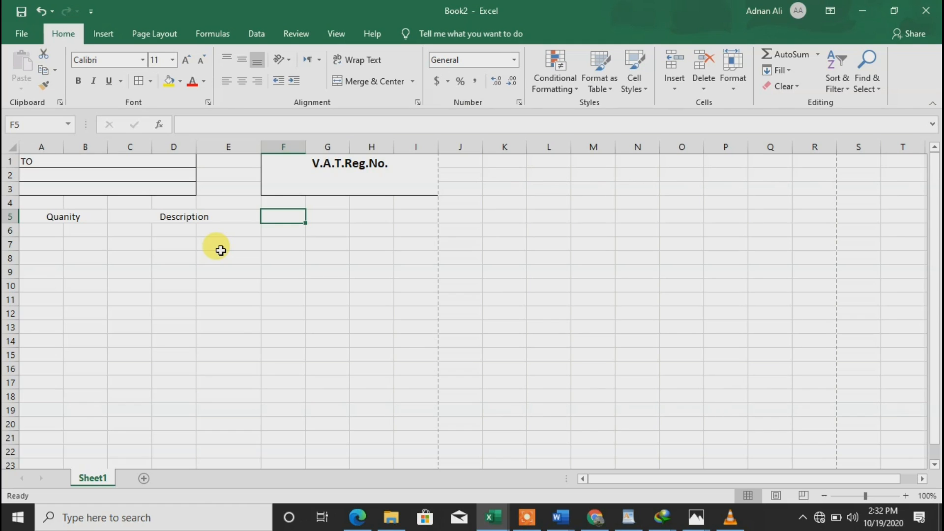
key(shift+Right)
click(374, 81)
text(Un)
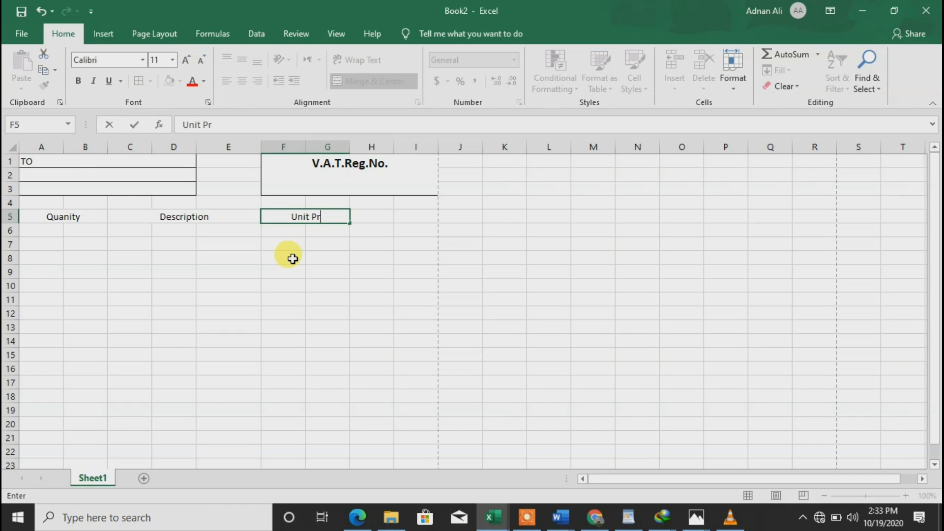
key(Return)
Merge and center cells H5:I5 and enter the column heading "Amount" in them.
key(Up)
key(Right)
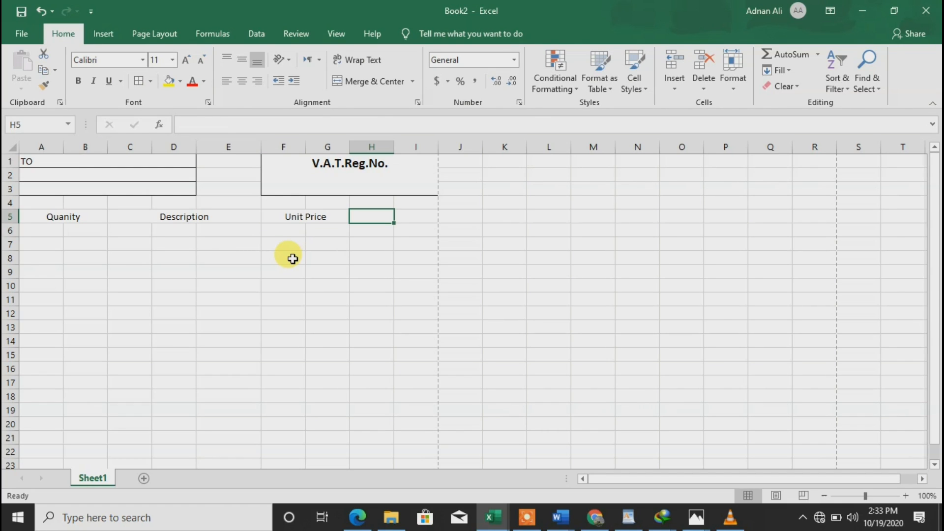
key(shift+Right)
click(370, 82)
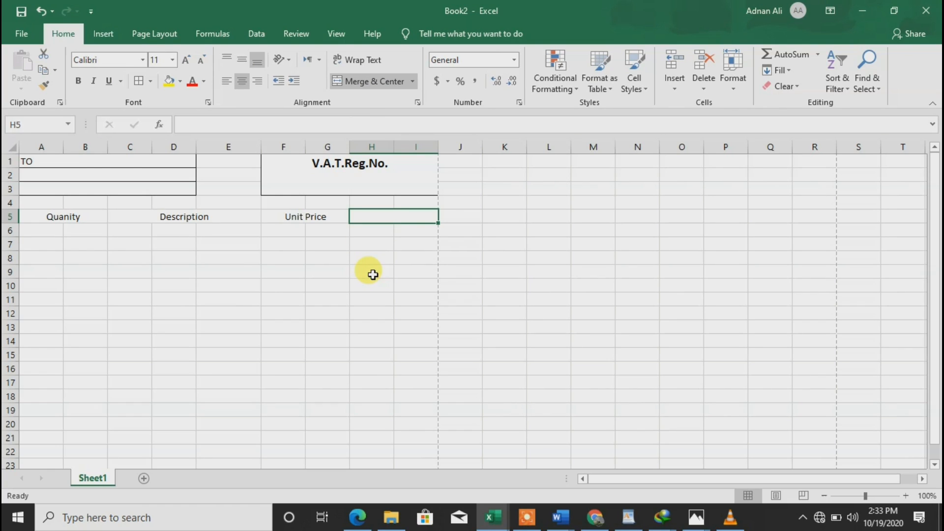
text(Amount)
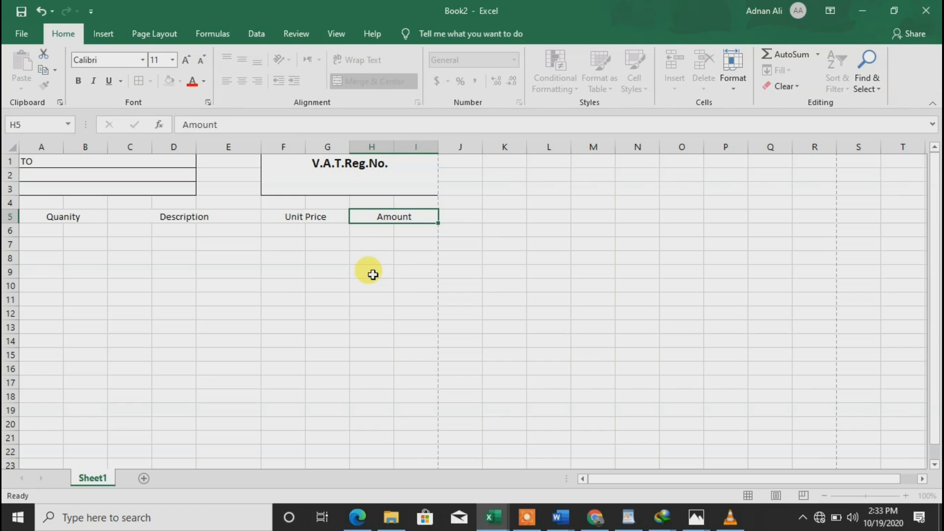
key(ctrl+Return)
Re-merge the Quanity heading over the two-row range A5:B6 and middle-align its text.
key(Home)
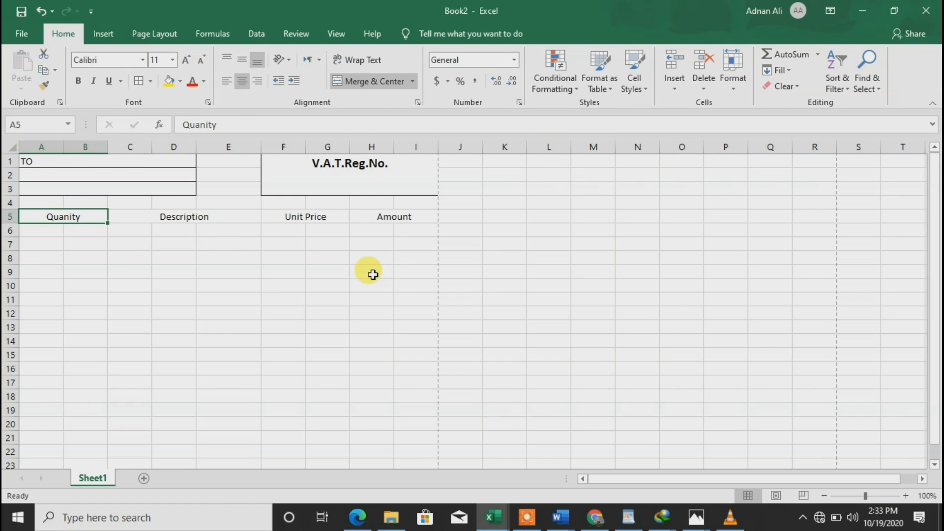
key(shift+Down)
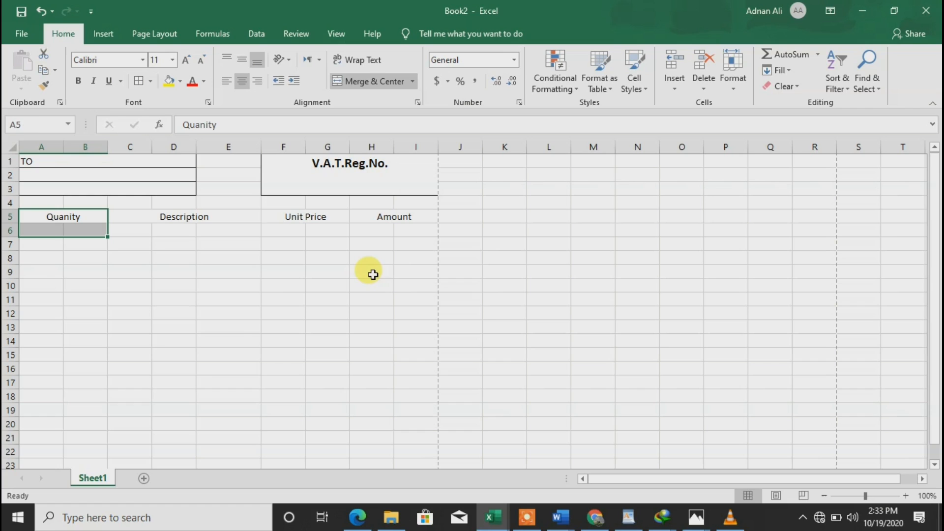
click(370, 83)
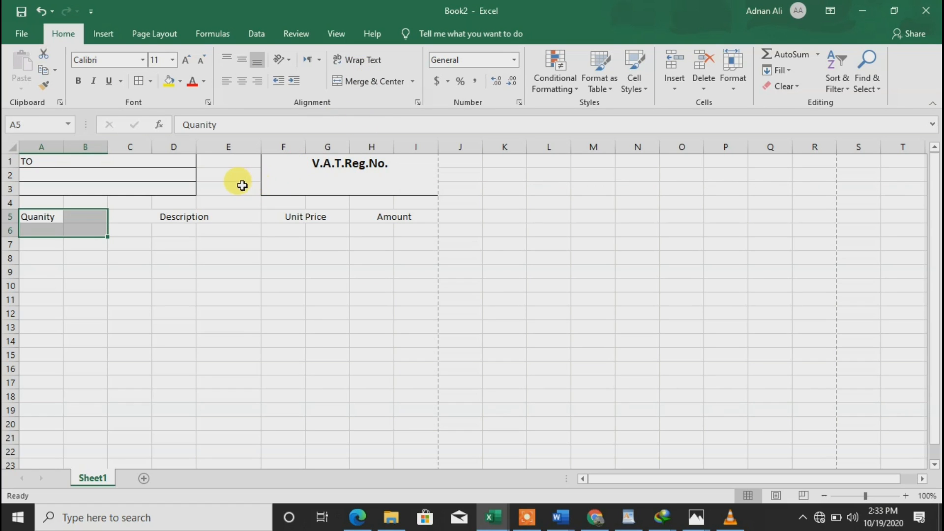
click(366, 87)
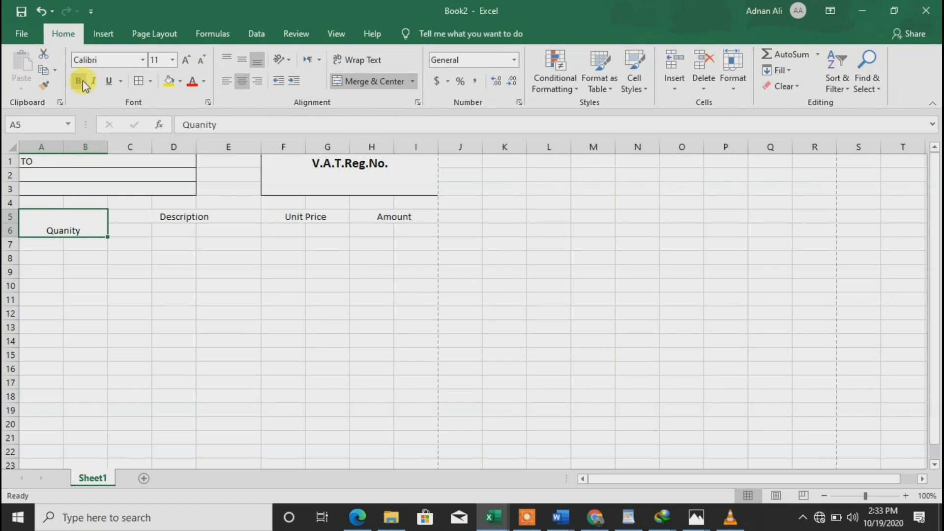
click(243, 59)
Re-merge the Description heading over the two-row range C5:E6 and middle-align its text.
click(168, 214)
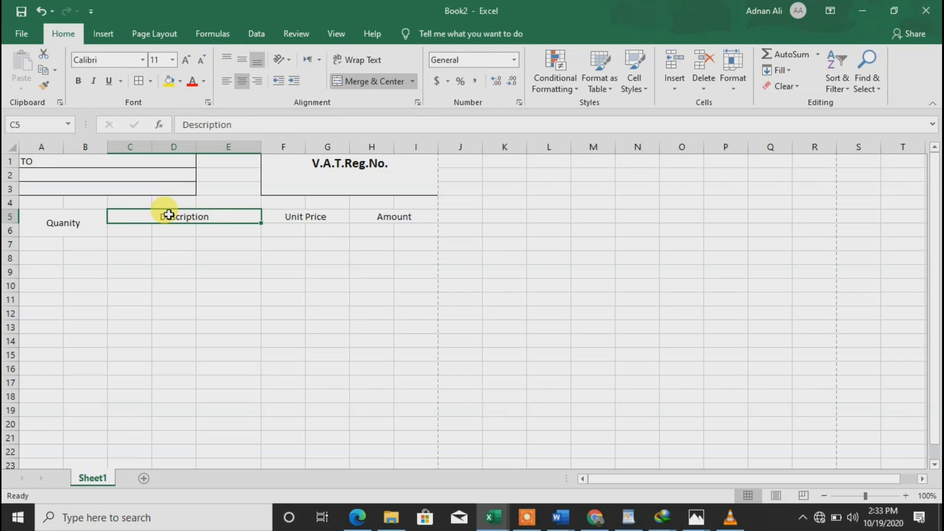
key(shift+Down)
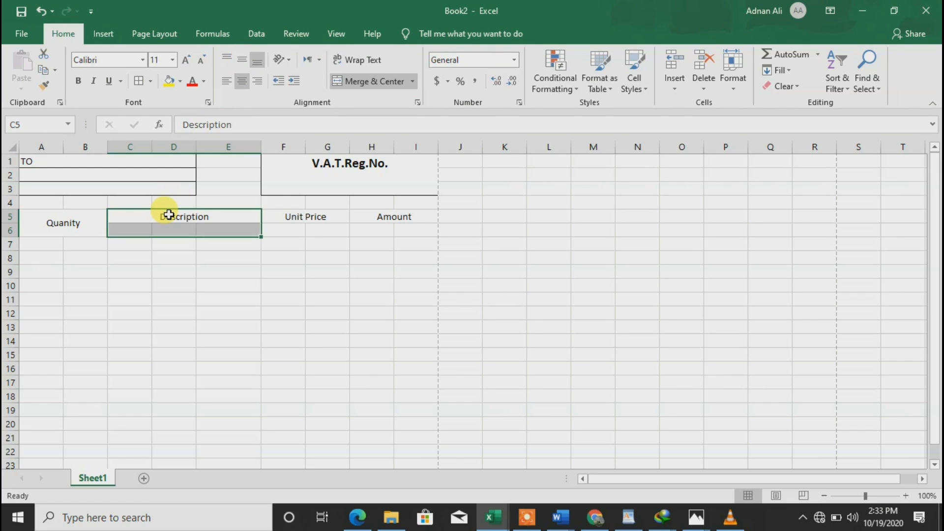
click(368, 82)
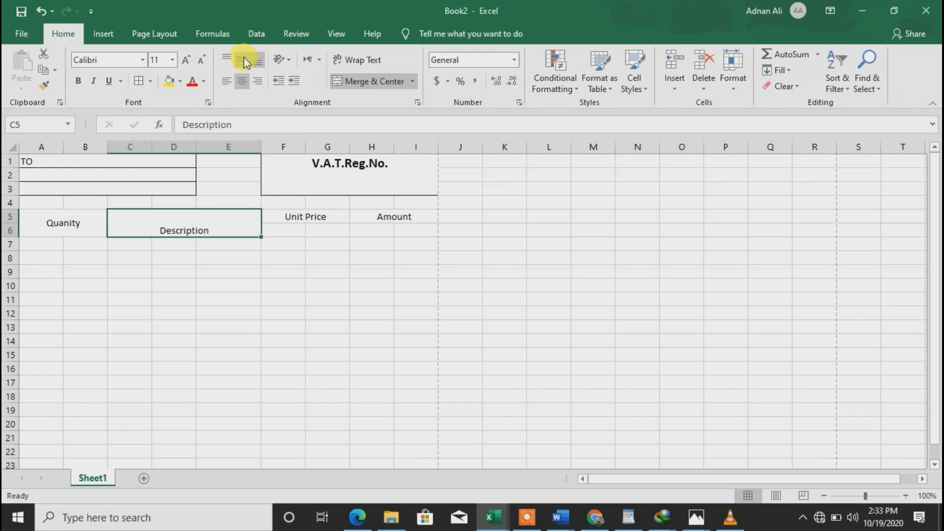
click(244, 60)
Re-merge the Unit Price heading over the two-row range F5:G6 and middle-align its text.
key(Right)
key(shift+Down)
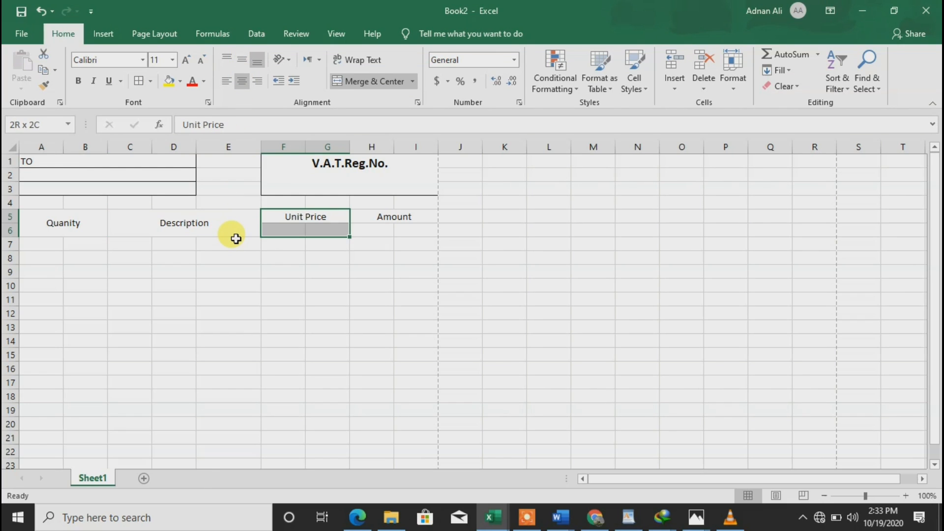
click(370, 81)
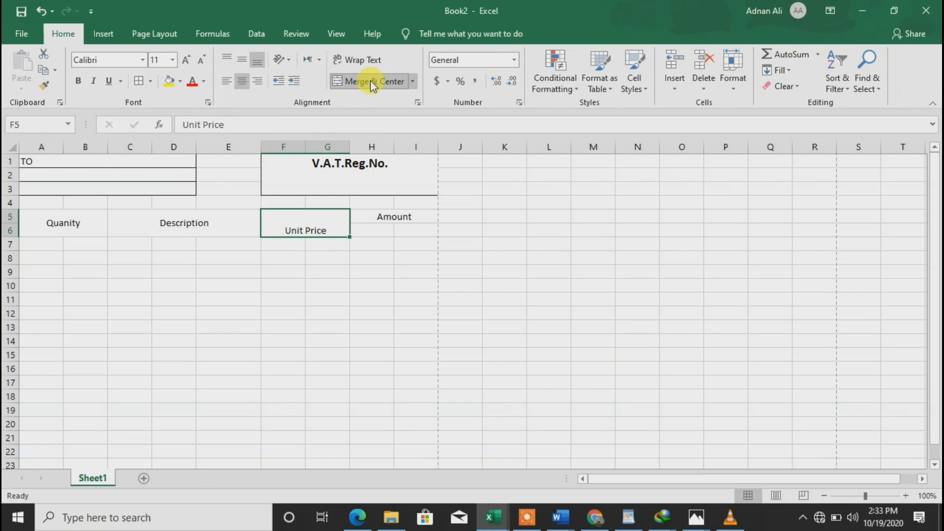
click(241, 64)
Re-merge the Amount heading over the two-row range H5:I6 and middle-align its text.
click(305, 242)
key(Right)
key(Up)
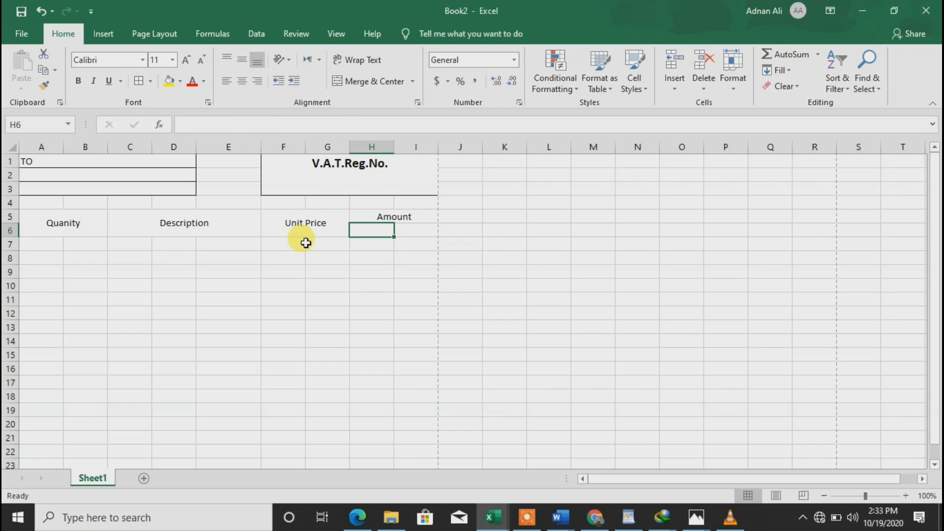
key(Up)
key(shift+Down)
click(359, 81)
click(359, 82)
click(242, 62)
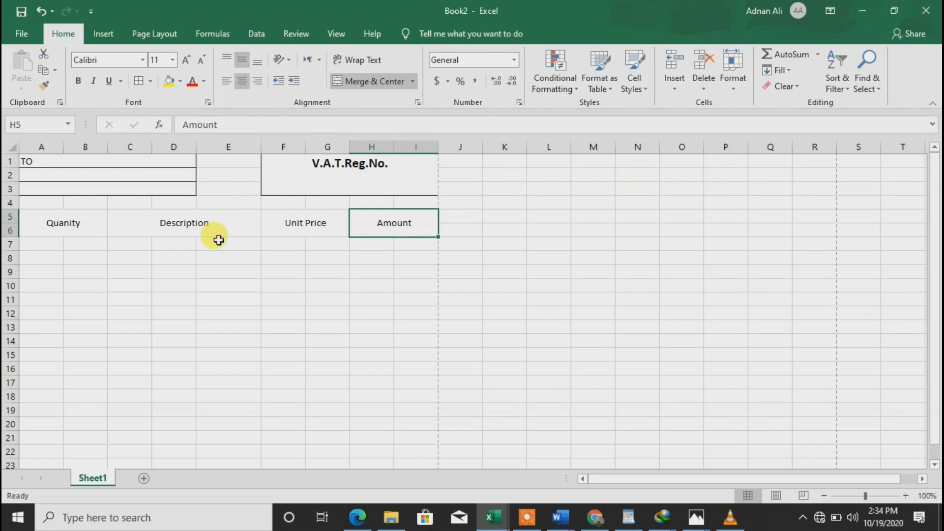
Apply all borders to the column heading row in cells A5:I6.
click(217, 245)
key(Up)
key(Left)
key(ctrl+shift+Right)
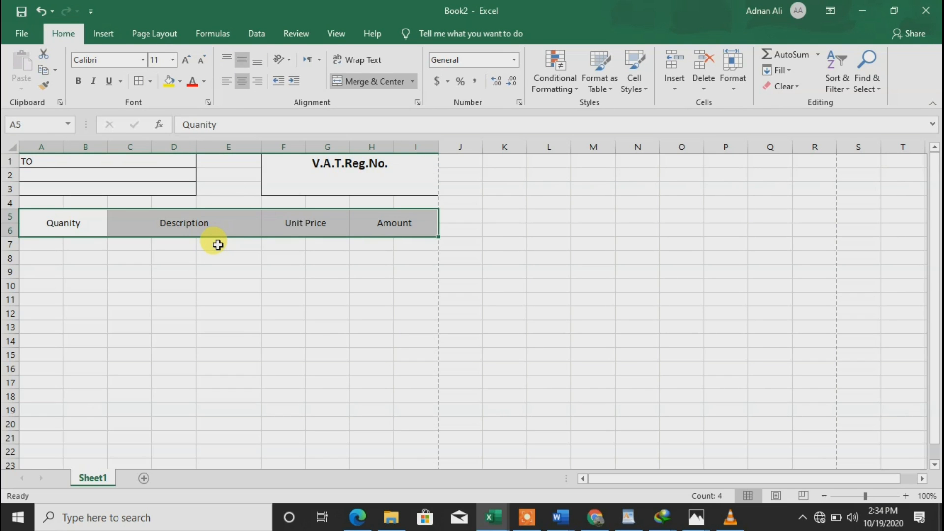
click(150, 81)
click(165, 200)
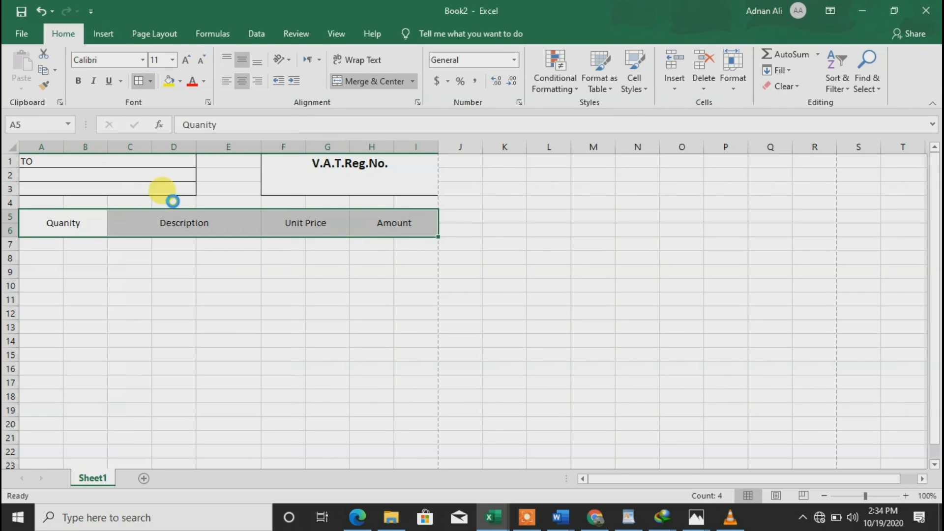
Make the four column headings in A5:I6 bold and set their font to Arial Black.
click(178, 303)
key(Up)
key(Up)
key(Up)
key(Up)
key(Up)
key(Left)
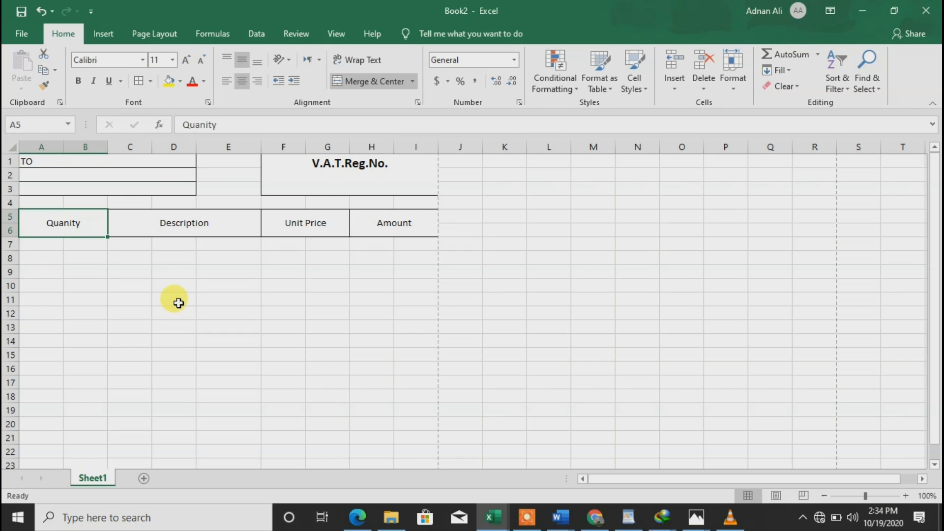
key(ctrl+shift+Right)
click(80, 84)
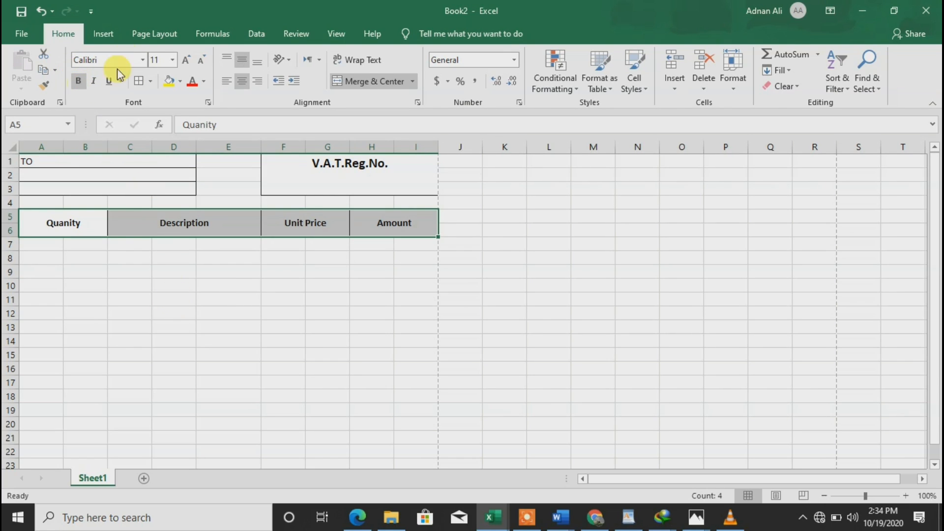
click(142, 60)
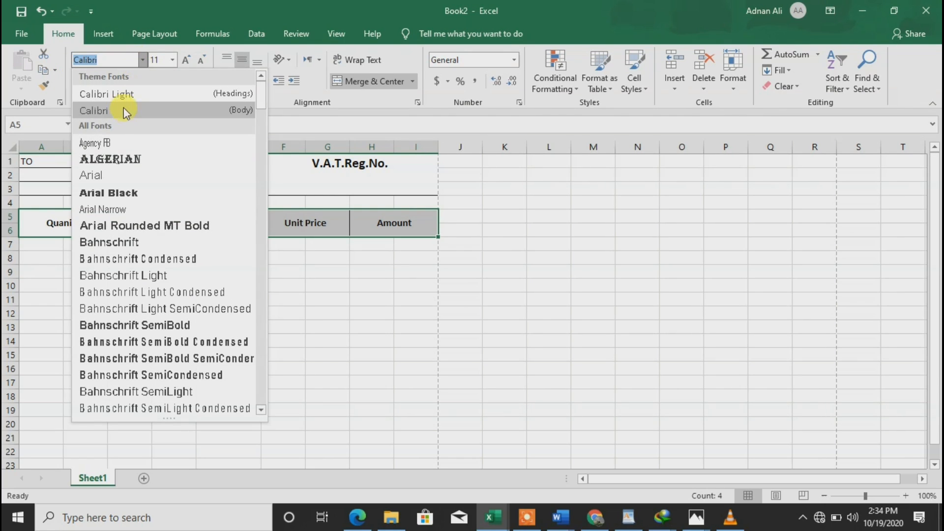
click(109, 192)
Set the font of the TO cell and of the V.A.T.Reg.No. block to Arial Black.
click(145, 315)
key(Up)
key(Up)
key(Up)
key(Up)
key(Up)
key(Up)
key(Up)
key(Up)
key(Up)
key(Up)
key(Up)
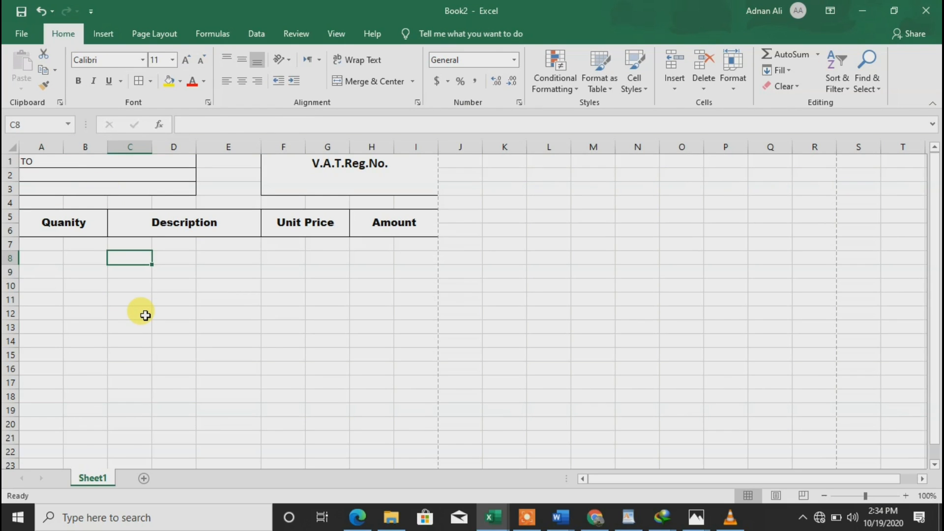
click(142, 60)
click(120, 192)
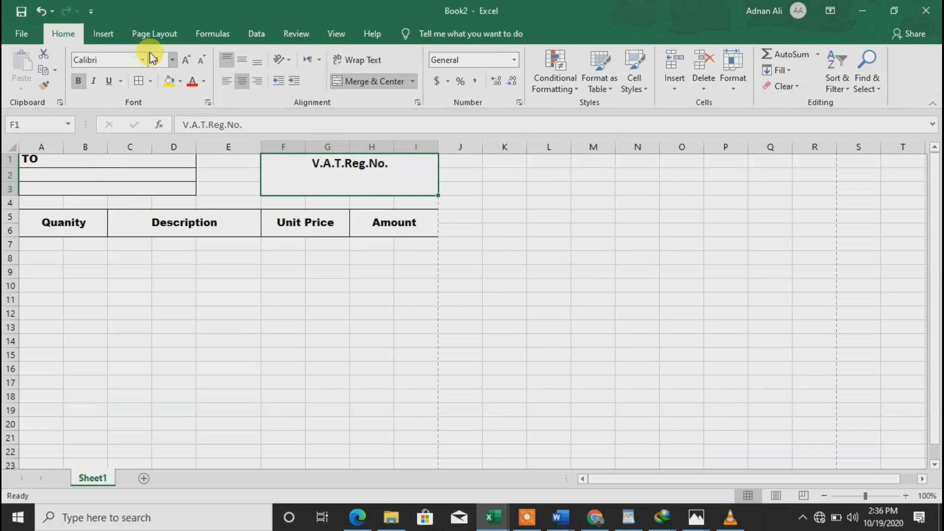
click(143, 60)
click(121, 190)
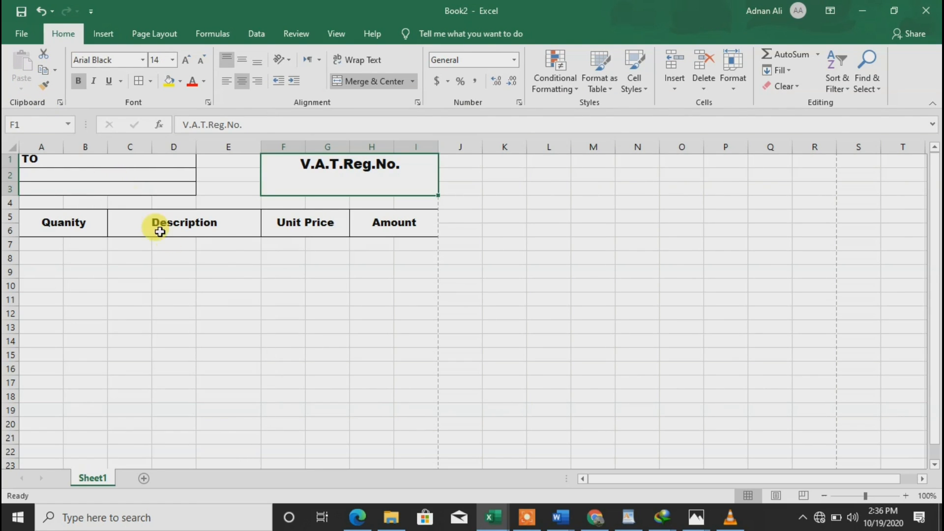
Try merging and centering cells A7:B31 as one block under the Quanity heading, and undo the merge.
click(264, 277)
key(Up)
key(Up)
key(Up)
key(Up)
key(Down)
key(Down)
key(Left)
key(Left)
key(Left)
key(Left)
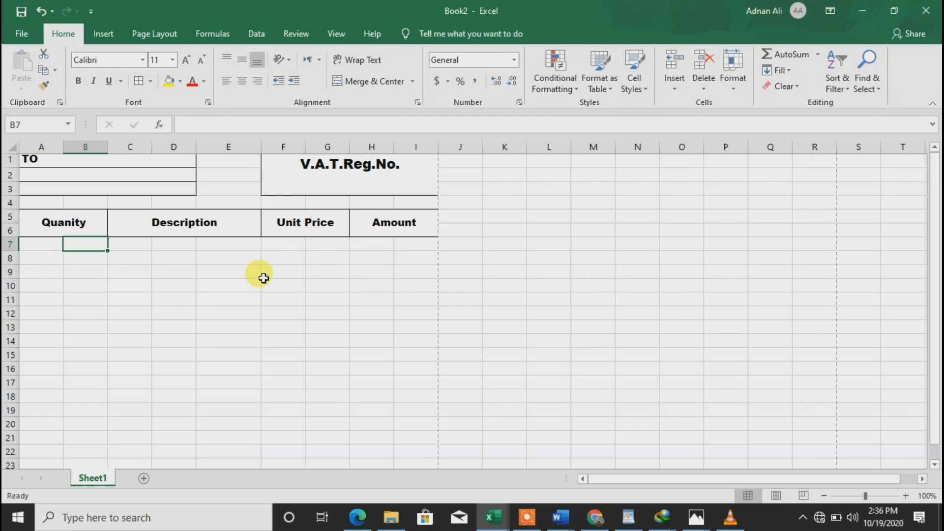
key(Left)
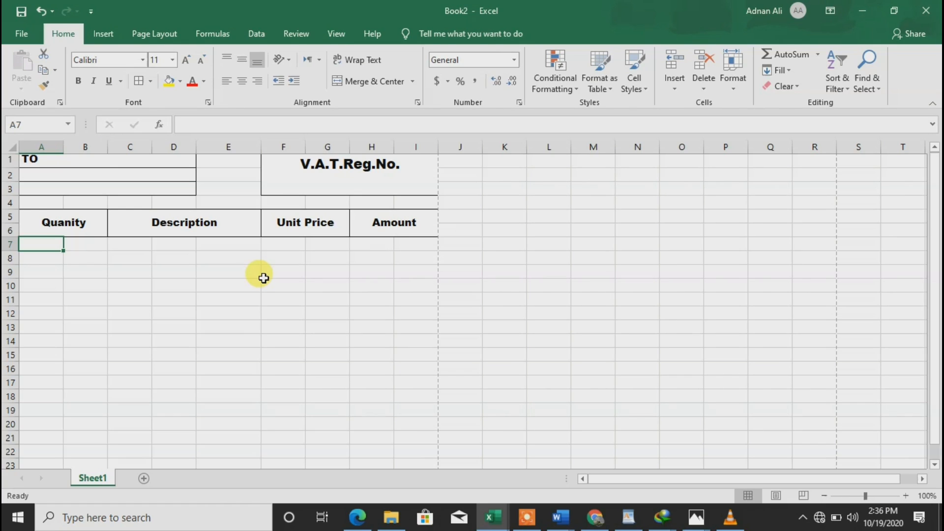
key(Right)
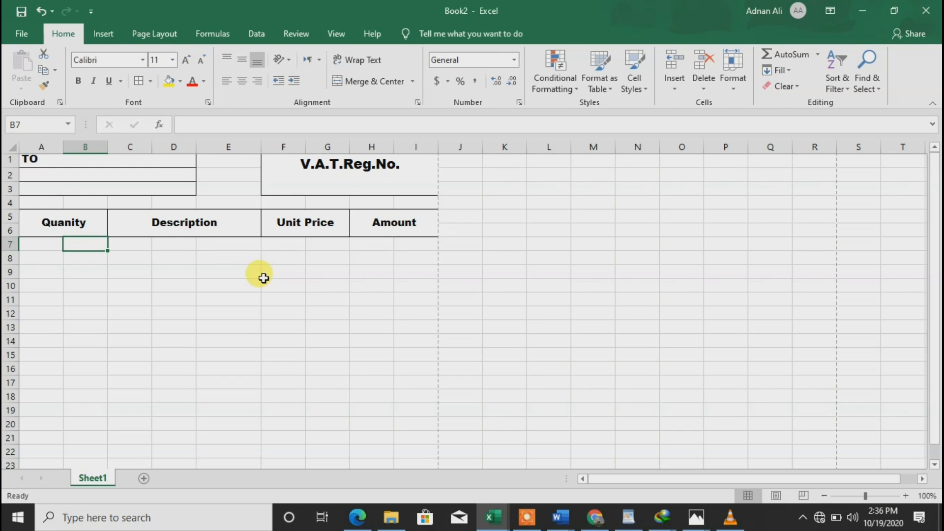
click(45, 245)
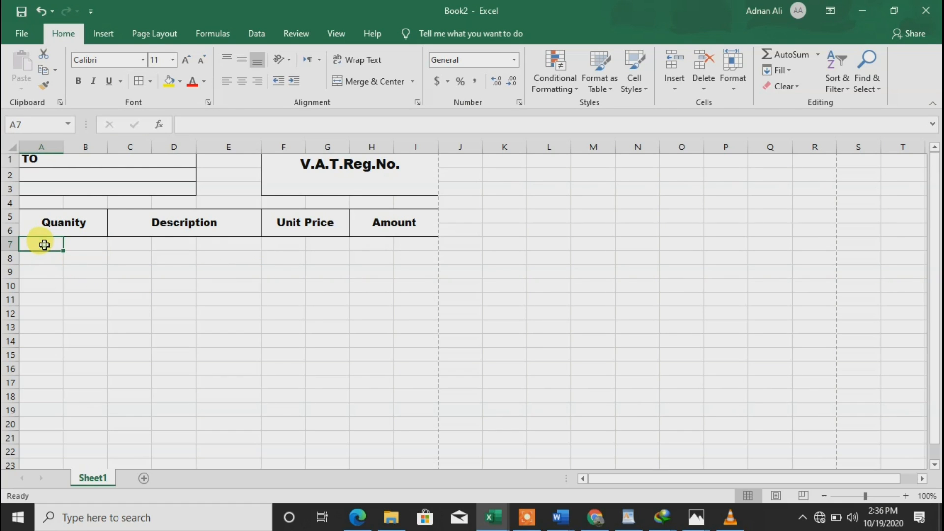
key(shift+Right)
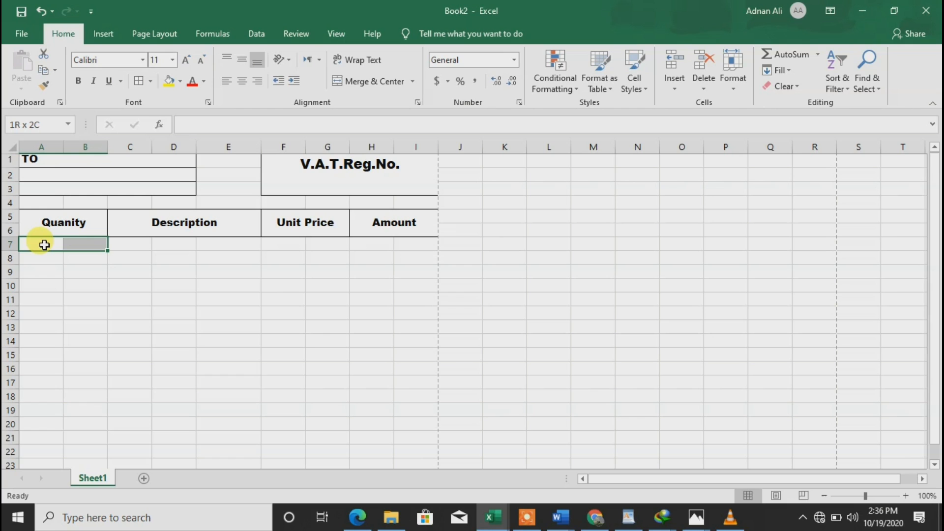
key(shift+Down)
key(shift+Down)
key(shift+Down)
key(shift+Down)
key(shift+Down)
key(shift+Down)
key(shift+Down)
key(shift+Down)
key(shift+Down)
key(shift+Down)
key(shift+Down)
key(shift+Down)
key(shift+Down)
key(shift+Down)
key(shift+Down)
key(shift+Down)
key(shift+Down)
key(shift+Down)
key(shift+Down)
key(shift+Down)
key(shift+Down)
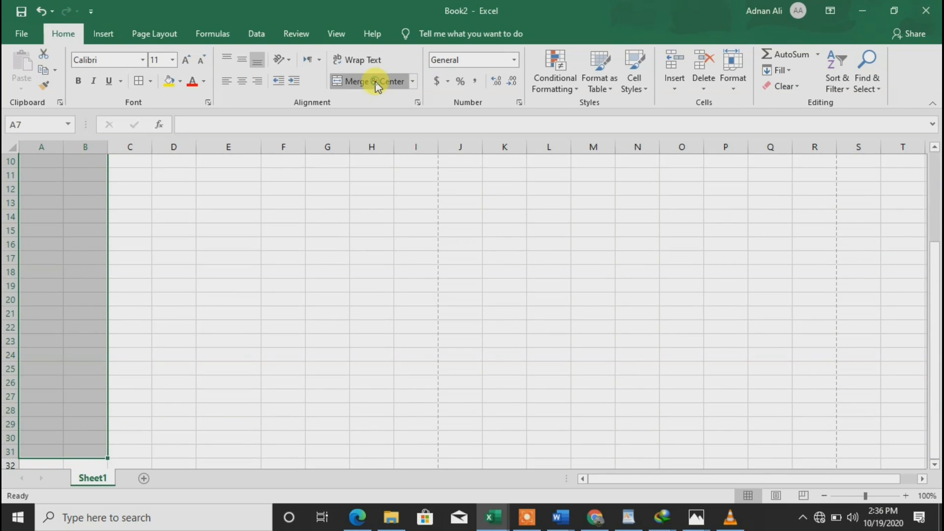
click(376, 84)
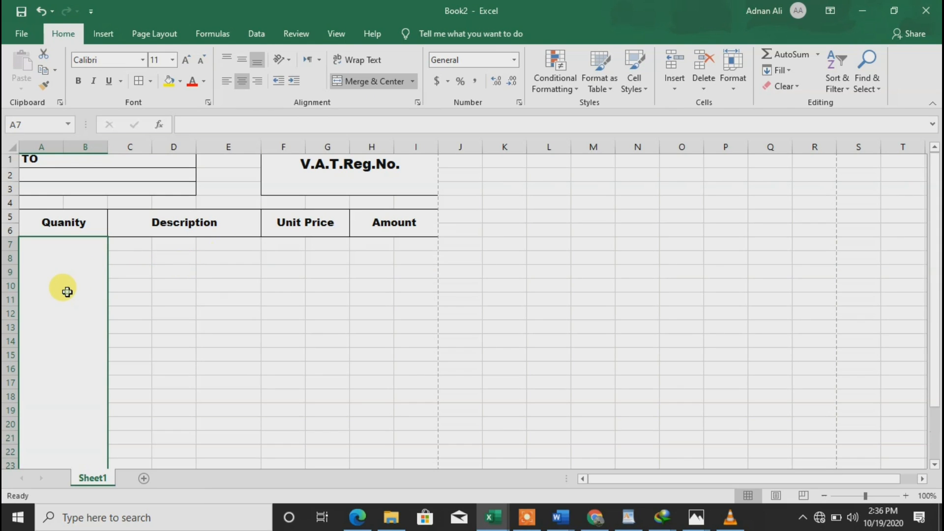
key(ctrl+z)
key(ctrl+z)
Merge and center cells A7:B7 under the Quanity heading.
key(Down)
key(Down)
key(Down)
key(Down)
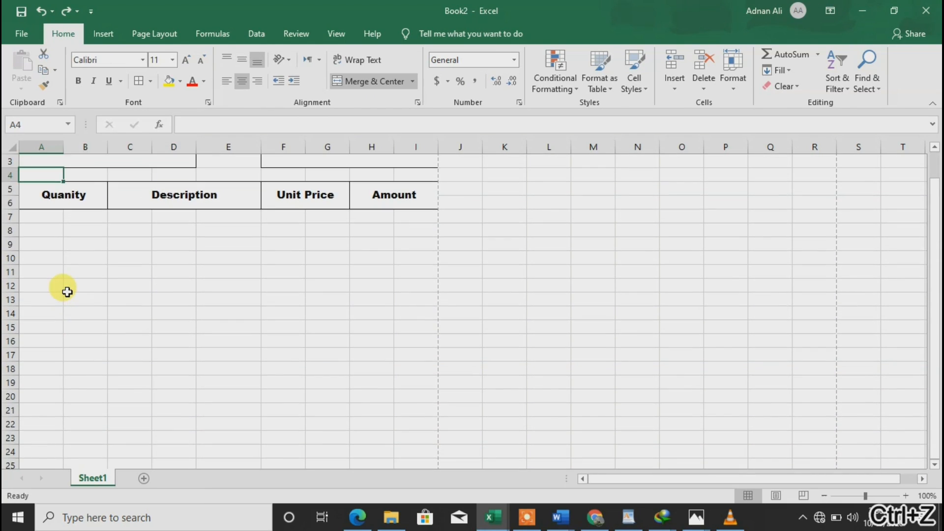
key(Up)
key(shift+Right)
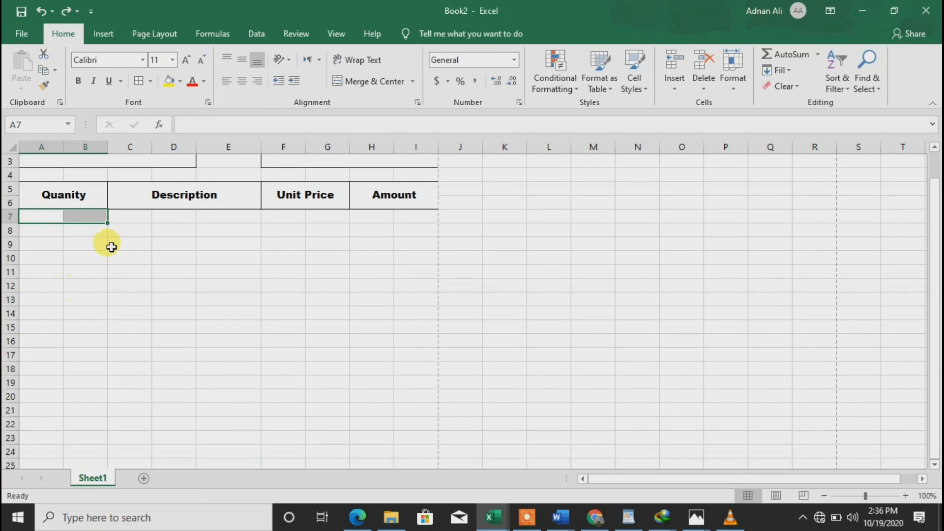
click(376, 81)
Merge and center cells C7:E7 under the Description heading.
click(158, 265)
key(Up)
key(Up)
key(Up)
key(Up)
key(Left)
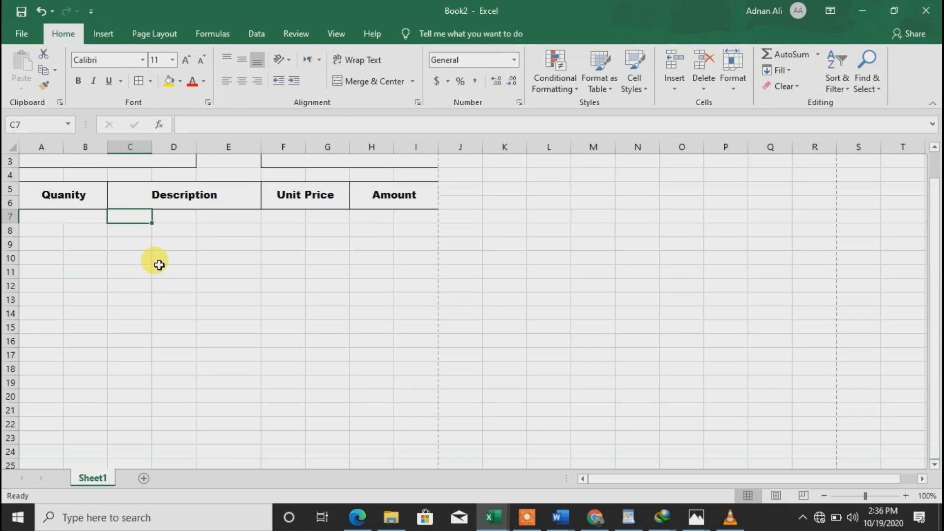
key(shift+Right)
key(shift+Right)
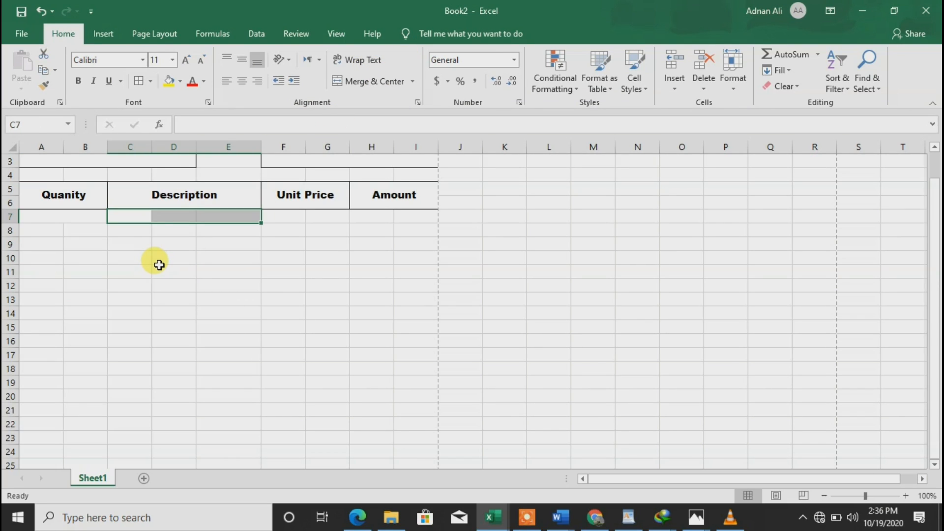
click(374, 82)
Try to copy the heading row A5:I6 and paste it over a range extending down through the blank rows beneath it.
click(281, 276)
key(Up)
key(Up)
key(Up)
key(Up)
key(Up)
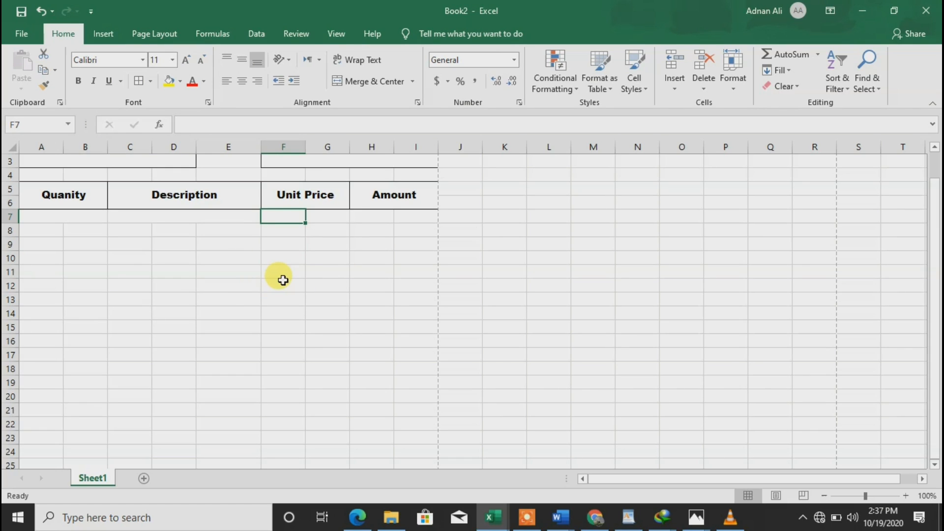
key(Left)
key(Left)
key(shift+Right)
key(shift+Right)
key(shift+Right)
key(shift+Down)
key(shift+Down)
key(ctrl+c)
key(shift+Down)
key(shift+Down)
key(shift+Down)
key(shift+Down)
key(shift+Down)
key(shift+Down)
key(shift+Down)
key(shift+Down)
key(shift+Down)
key(shift+Down)
key(shift+Down)
key(shift+Down)
key(shift+Down)
key(shift+Down)
key(shift+Down)
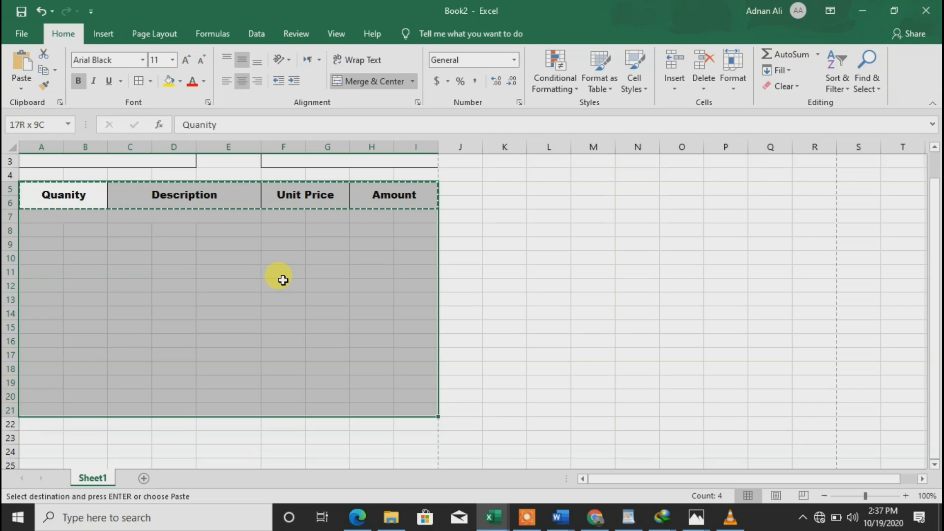
key(shift+Down)
key(shift+Down)
key(ctrl+v)
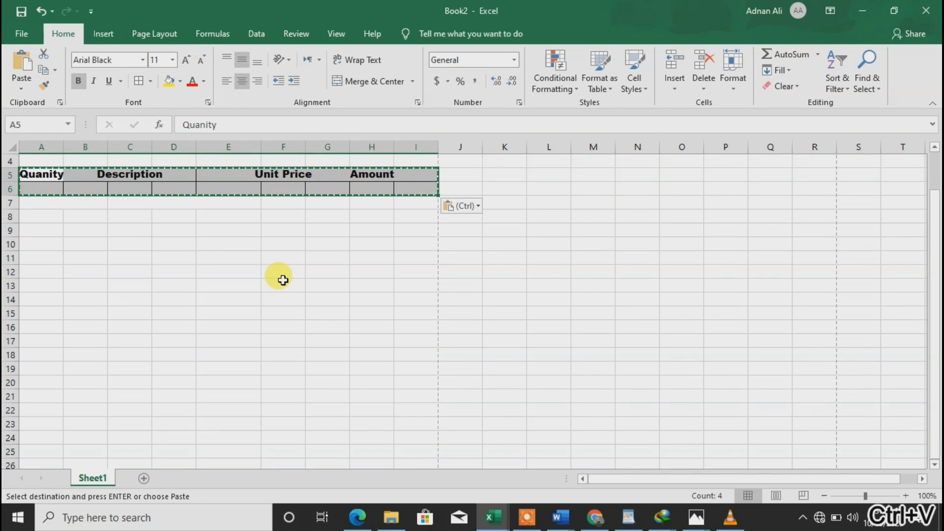
Undo the paste over the heading row to restore its merged headings.
key(ctrl+z)
key(ctrl+z)
key(ctrl+z)
key(ctrl+z)
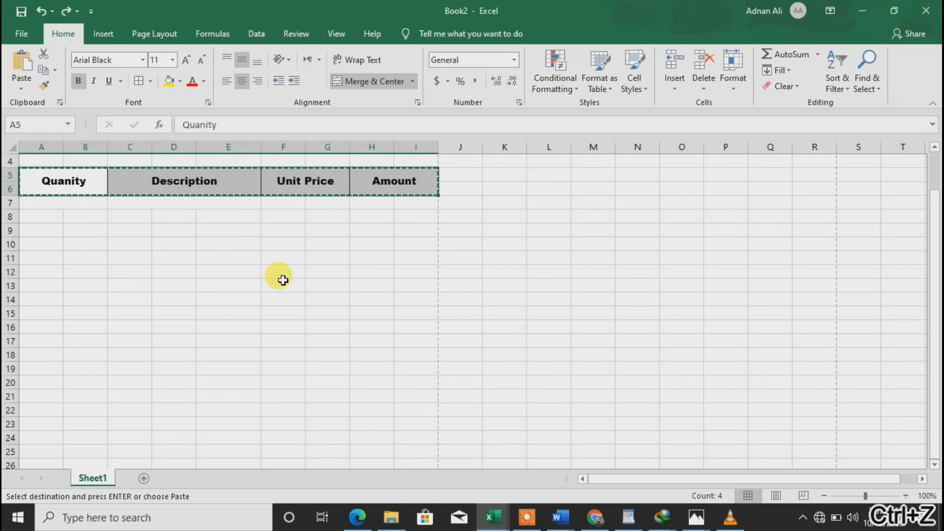
Try pasting a copy of the Quanity heading into cell A7 below it, and undo the paste.
key(shift+Left)
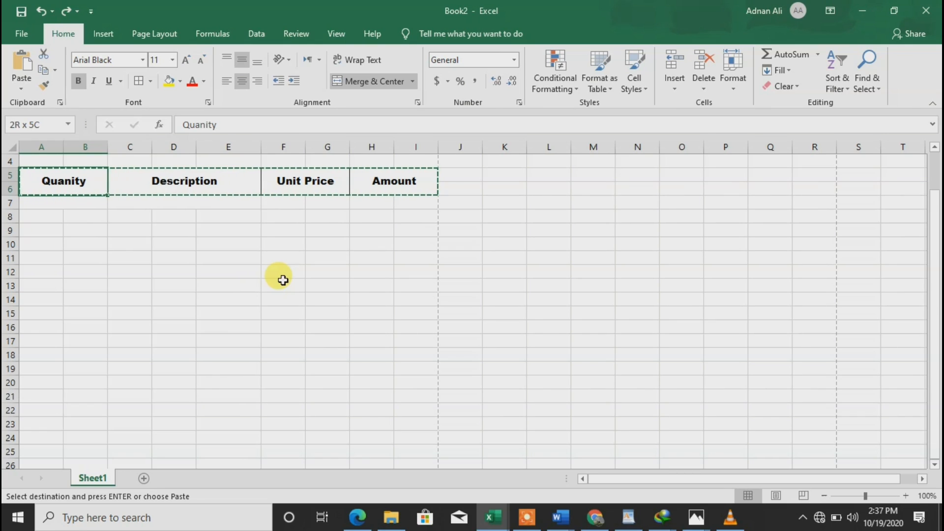
key(ctrl+c)
key(Down)
key(ctrl+v)
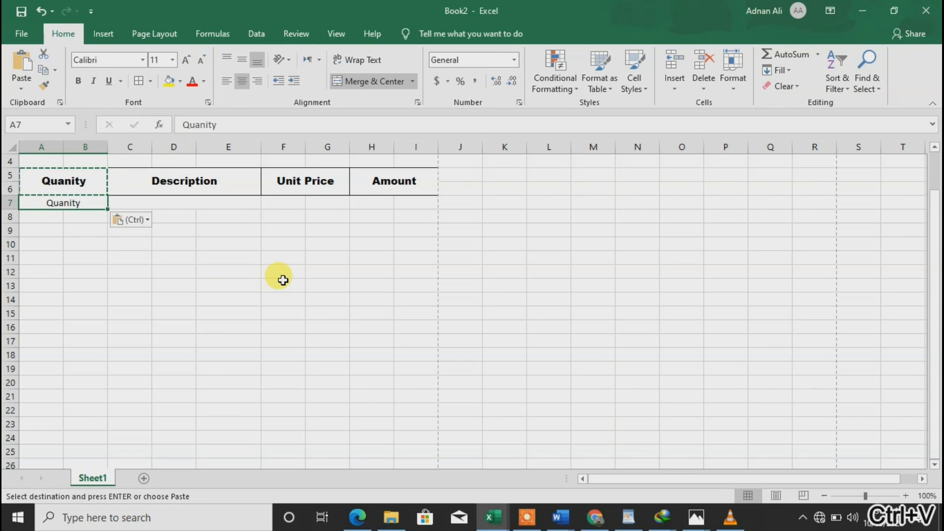
key(Down)
key(ctrl+z)
key(ctrl+z)
Clear the copy selection and merge and center cells A7:B8 under the Quanity heading.
key(Down)
key(Down)
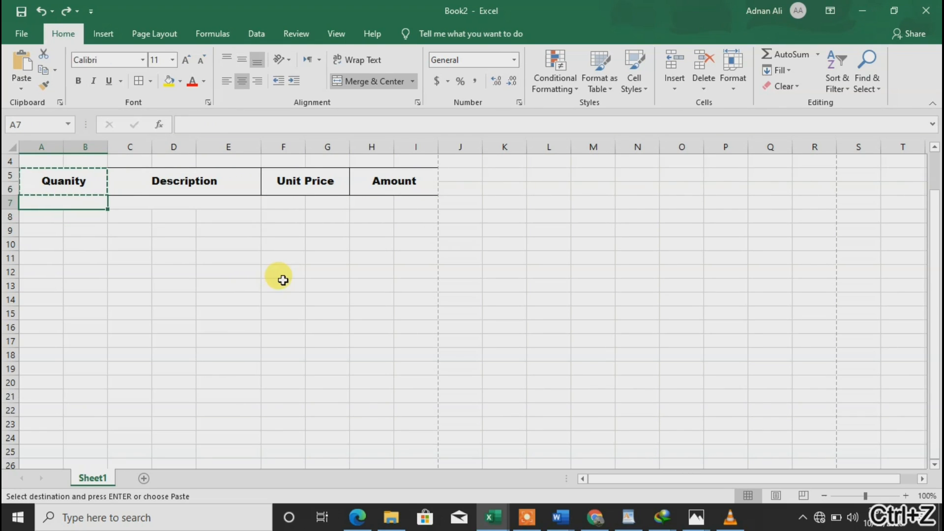
key(Up)
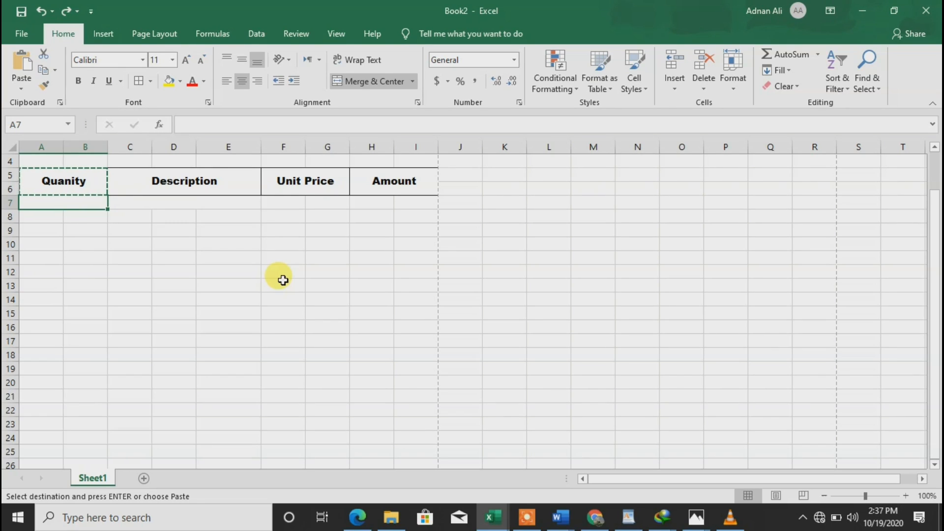
key(Down)
key(Up)
key(shift+Down)
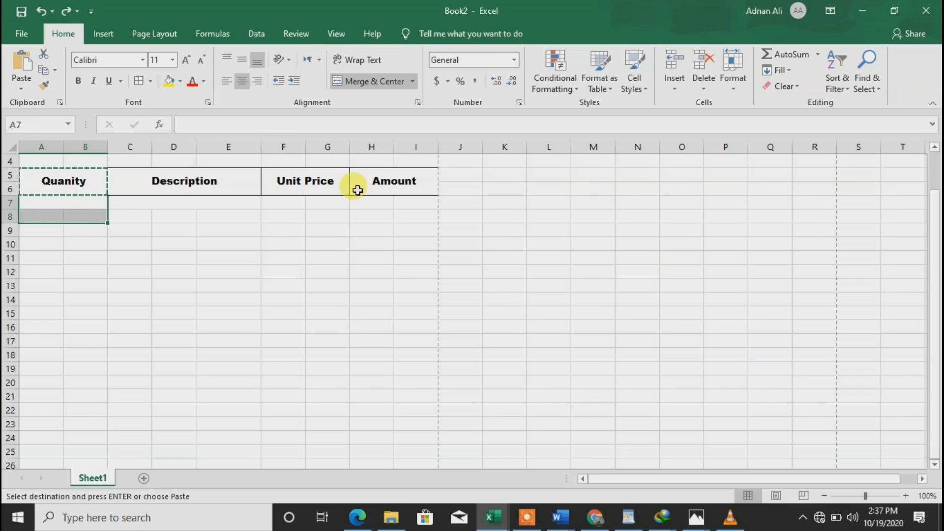
key(Escape)
click(382, 84)
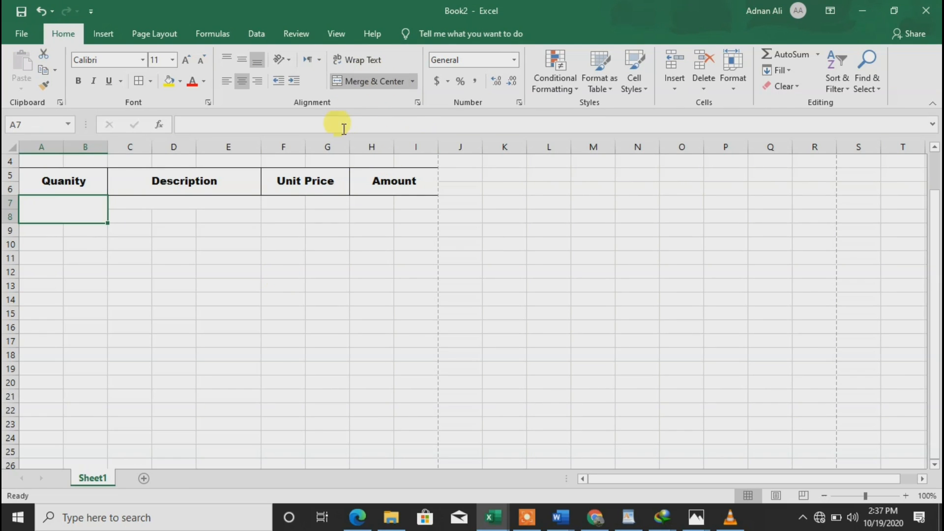
Merge and center cells C7:E8 under the Description heading.
key(Right)
key(shift+Down)
click(376, 81)
click(377, 82)
click(376, 81)
Merge and center cells F7:G8 under the Unit Price heading.
click(309, 271)
key(Up)
key(Up)
key(Up)
key(Up)
key(shift+Left)
key(shift+Up)
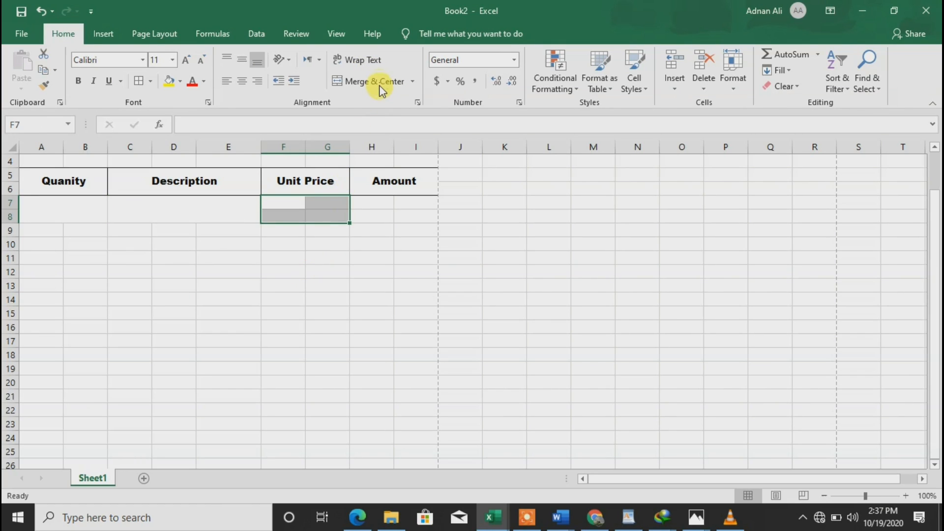
click(377, 81)
Merge and center cells H7:I8 under the Amount heading.
click(367, 259)
key(Up)
key(Up)
key(Up)
key(Up)
key(shift+Right)
key(shift+Down)
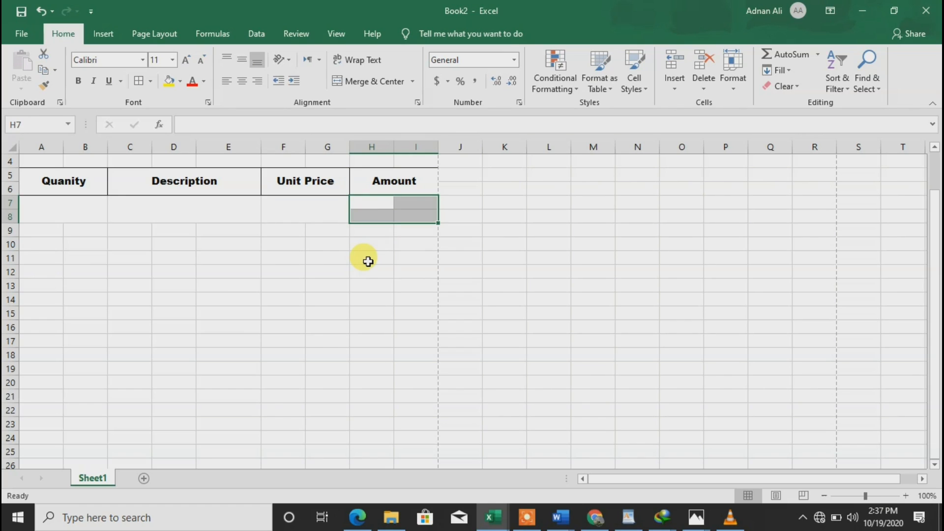
click(391, 81)
Copy the merged blank entry row A7:I8.
click(289, 272)
key(Up)
key(Up)
key(Up)
key(Up)
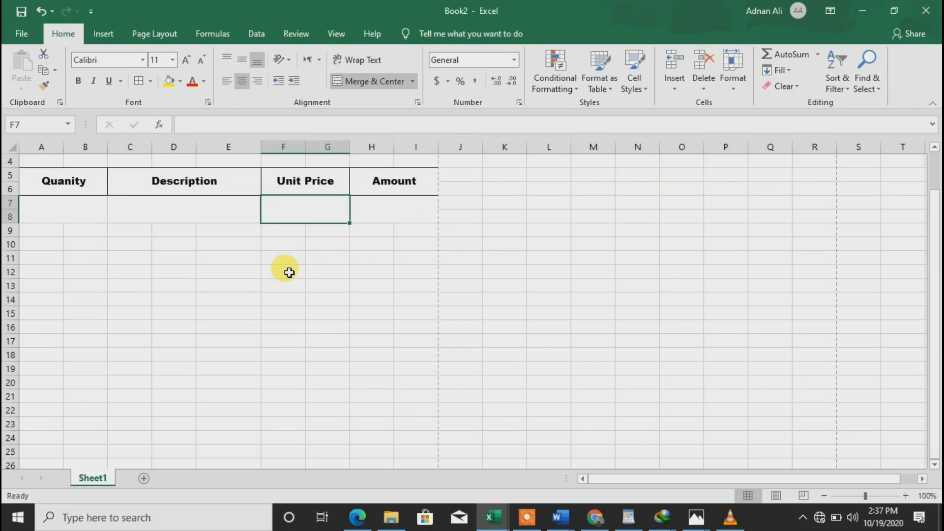
key(Left)
key(Left)
key(shift+Right)
key(shift+Right)
key(shift+Right)
key(ctrl+c)
Paste the copied entry row five times in succession, filling A9:I18 below the original.
key(Down)
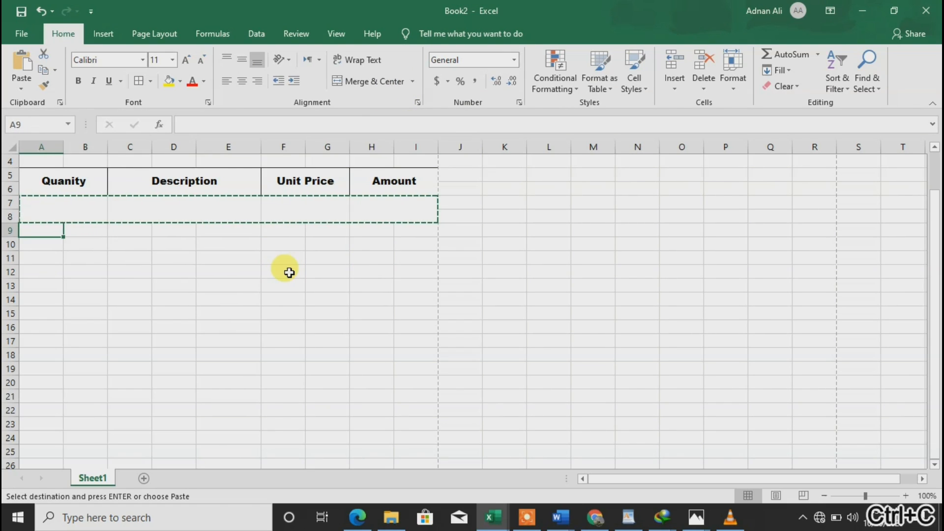
key(ctrl+v)
key(Down)
key(ctrl+v)
key(Down)
key(ctrl+v)
key(Down)
key(ctrl+v)
key(Down)
key(ctrl+v)
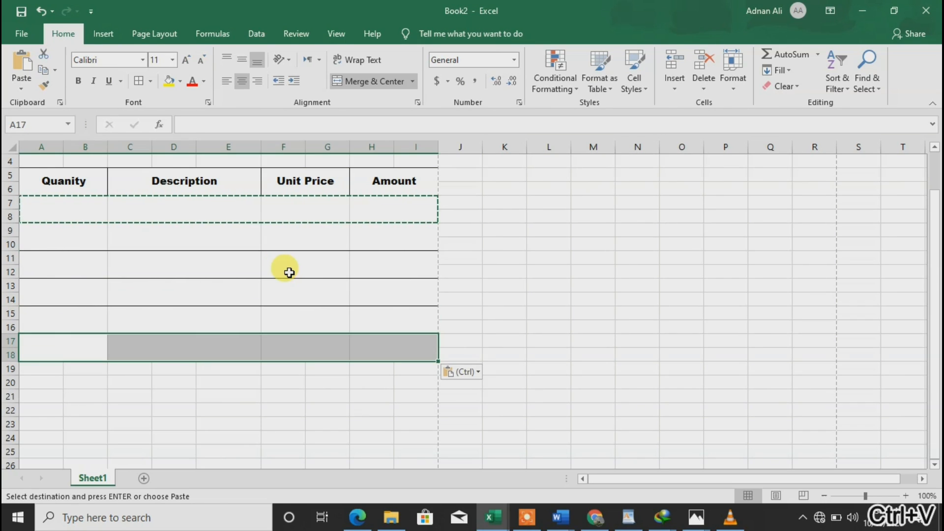
Open the print preview to check the invoice form's page layout.
key(Down)
key(Down)
key(Down)
key(Down)
key(Down)
key(Down)
key(Down)
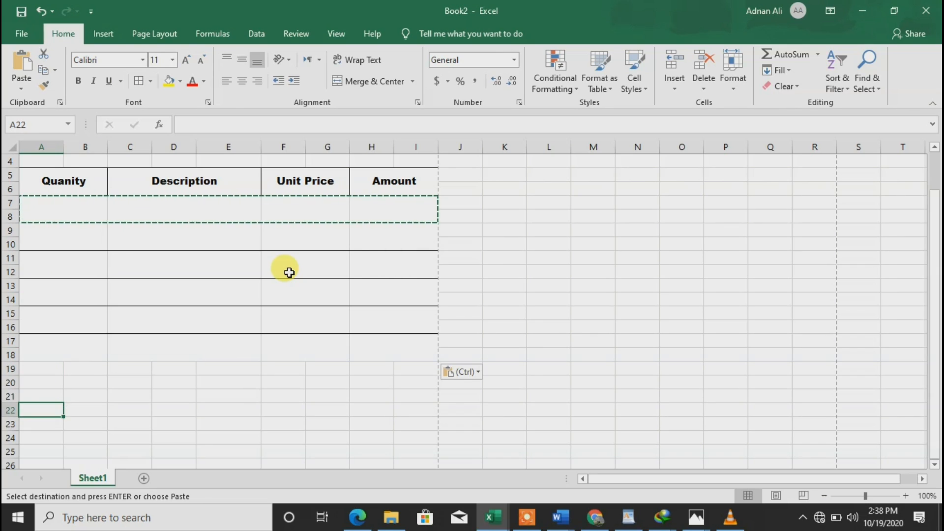
key(ctrl+p)
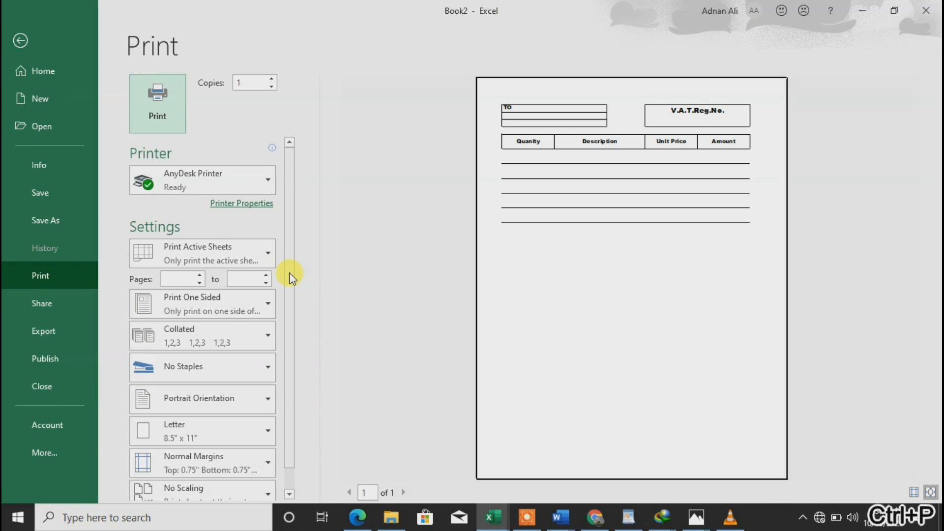
Close the print preview and try to paste another copy of the blank entry row at A17.
click(20, 41)
key(Up)
key(Up)
key(Up)
key(Up)
key(Up)
key(Up)
key(Up)
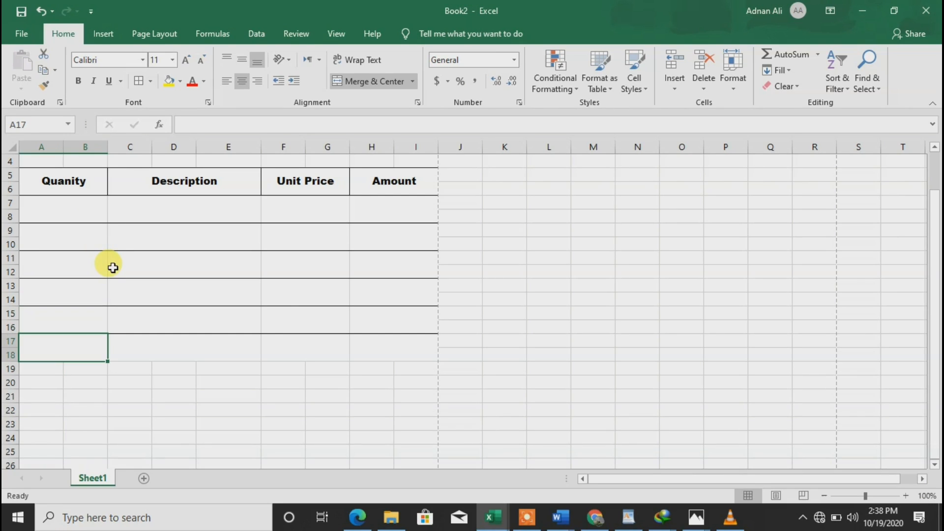
key(ctrl+v)
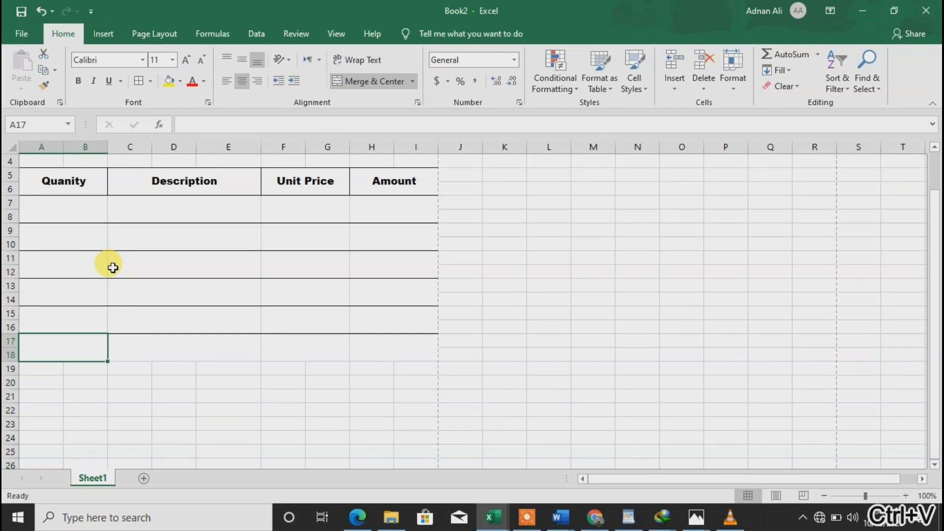
Copy the blank merged entry row A7:I8 again.
key(Down)
key(Up)
key(Up)
key(Up)
key(Up)
key(Up)
key(Up)
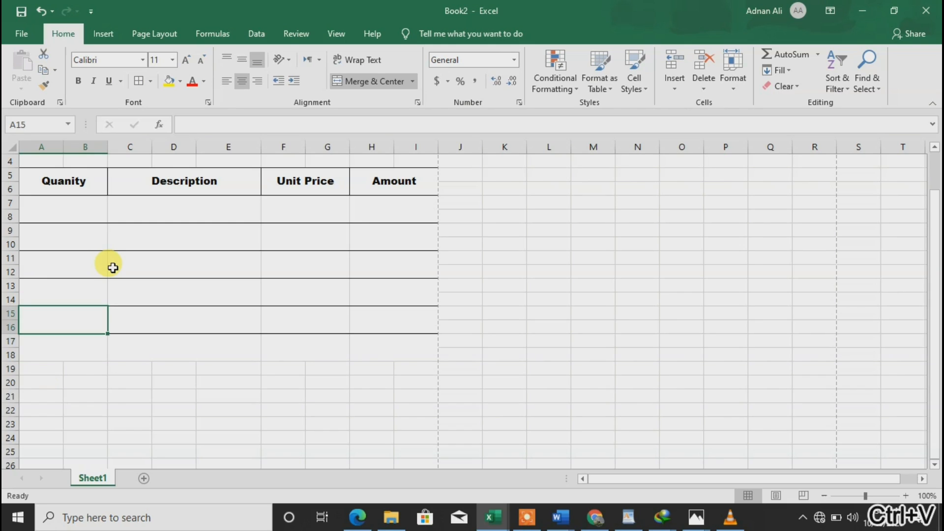
key(shift+Right)
key(shift+Right)
key(shift+Right)
key(ctrl+c)
Paste the copied entry row over the last merged line, A17:I18.
key(Down)
key(Down)
key(Down)
key(Down)
key(Down)
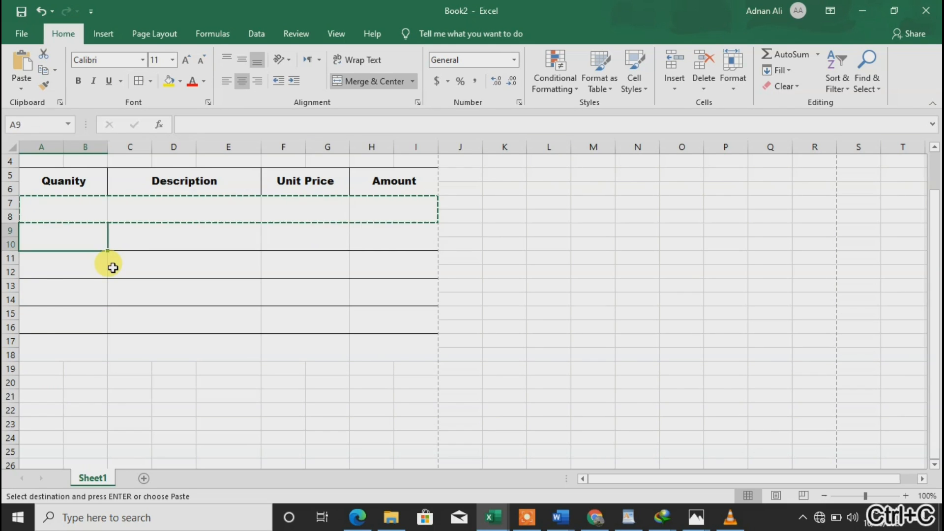
key(shift+Right)
key(shift+Right)
key(shift+Right)
key(shift+Right)
key(shift+Right)
key(shift+Right)
key(shift+Right)
key(shift+Down)
key(shift+Down)
key(shift+Down)
key(shift+Down)
key(shift+Down)
key(shift+Down)
key(shift+Down)
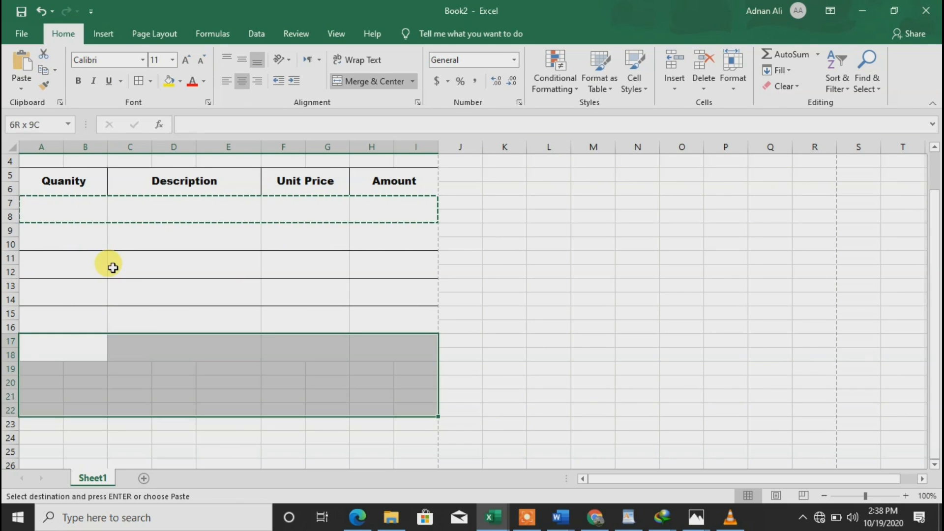
key(ctrl+v)
key(Down)
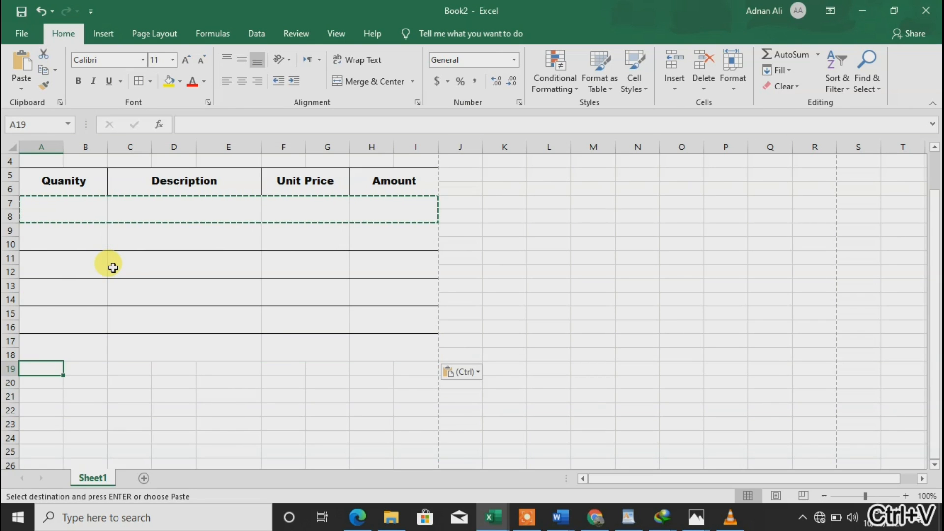
Paste the copied entry row repeatedly from A19 downward, extending the entry lines through row 28.
key(ctrl+v)
key(Down)
key(ctrl+v)
key(Down)
key(ctrl+v)
key(Down)
key(ctrl+v)
key(Down)
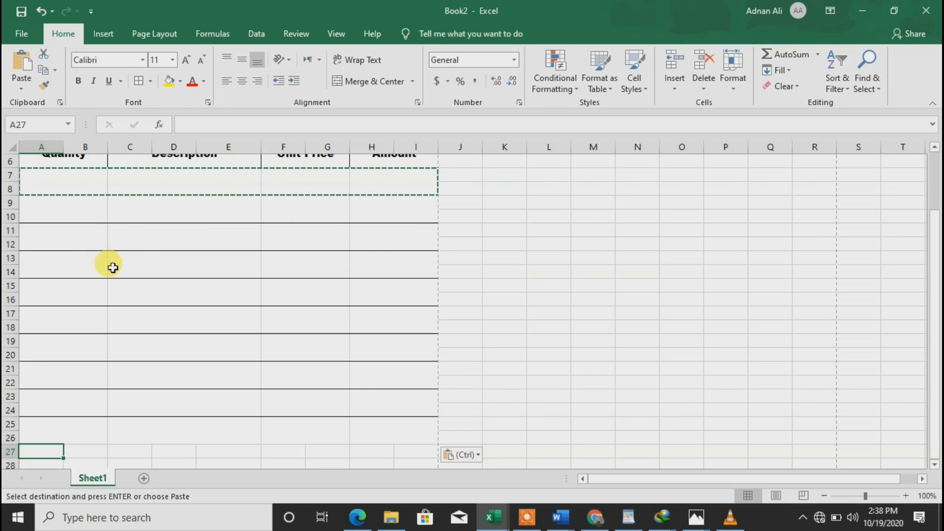
key(ctrl+v)
key(Down)
key(ctrl+v)
Apply all borders to the entry rows A7:I26.
key(Up)
key(Up)
key(Up)
key(Up)
key(Up)
key(Up)
key(Up)
key(Up)
key(Up)
key(Up)
key(Up)
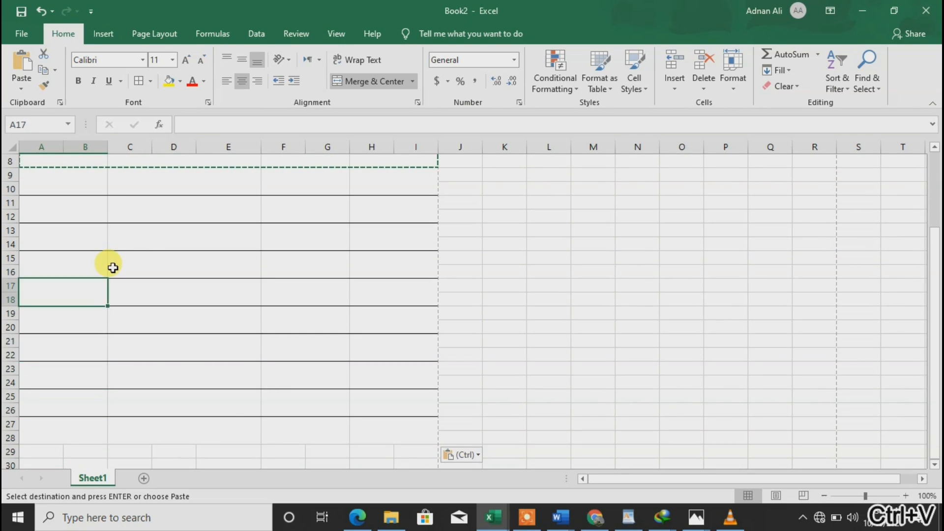
key(shift+Down)
key(shift+Down)
key(shift+Down)
key(shift+Down)
key(shift+Down)
key(shift+Down)
key(shift+Down)
key(shift+Down)
key(shift+Down)
key(shift+Down)
key(shift+Down)
key(shift+Down)
key(shift+Down)
key(shift+Down)
key(shift+Down)
key(shift+Down)
key(shift+Down)
key(shift+Down)
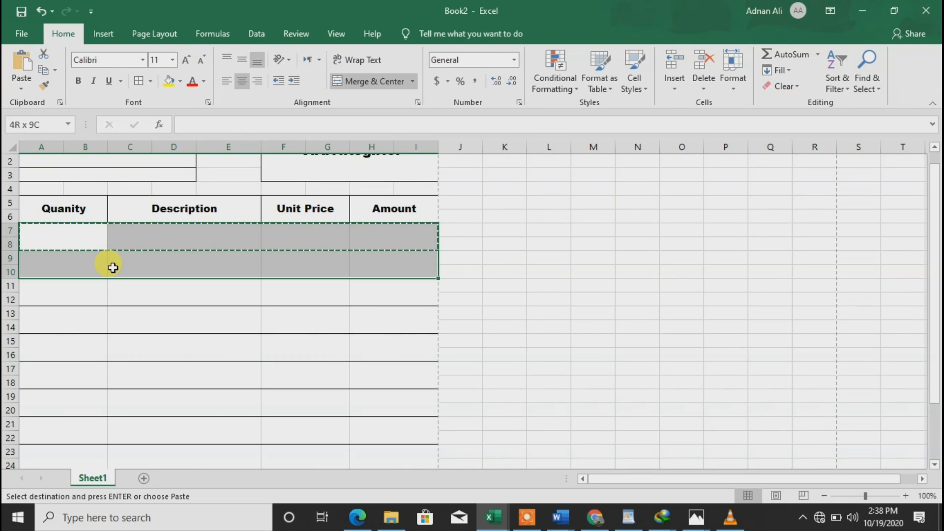
key(ctrl+v)
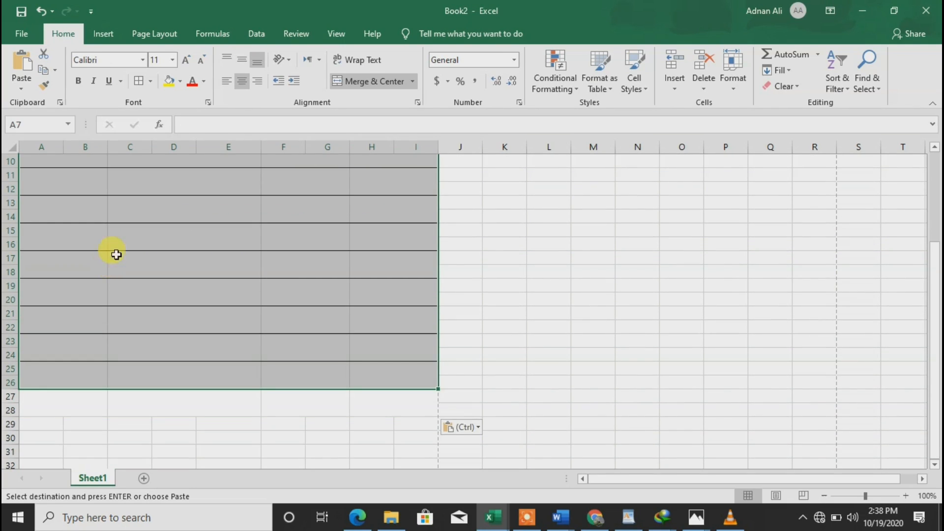
click(150, 81)
click(154, 200)
click(136, 284)
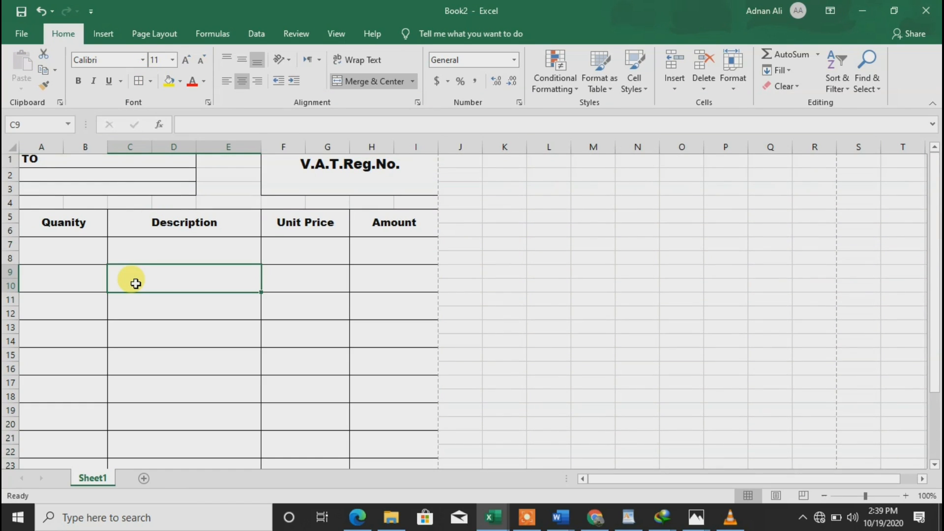
Enter 1 and 2 in the first two entry cells under the Quanity heading, A7 and A9.
key(Up)
key(Left)
text(1)
key(Return)
text(2)
key(Return)
Extend the 1, 2 number series down the Quanity column to 10 at A25.
key(Up)
key(Up)
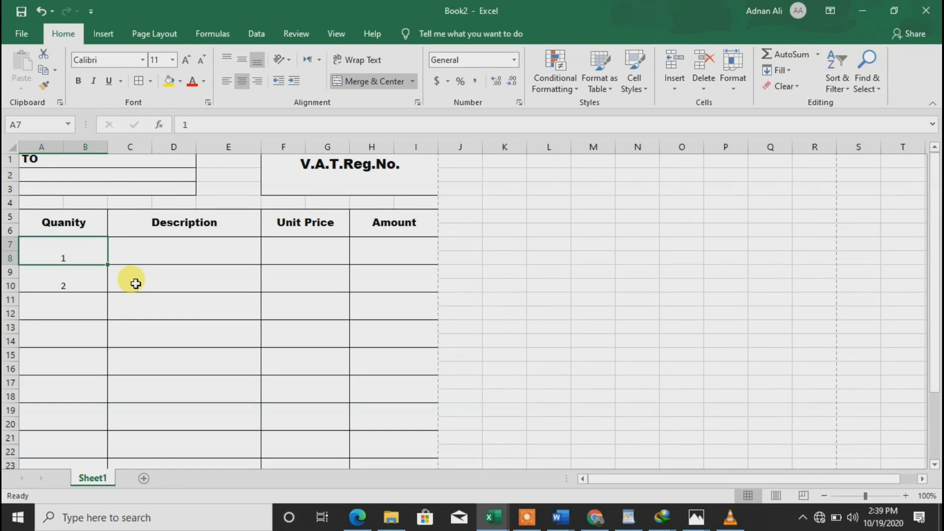
key(shift+Down)
drag(107, 292, 95, 377)
click(162, 329)
Middle-align the numbers 1 to 10 vertically in the Quanity cells A7:B26.
key(Left)
key(Up)
key(Up)
key(Up)
key(Up)
key(Up)
key(Up)
key(Up)
key(Up)
key(Up)
key(Up)
key(Up)
key(Up)
key(Up)
key(Down)
key(Down)
key(Down)
key(Down)
key(Down)
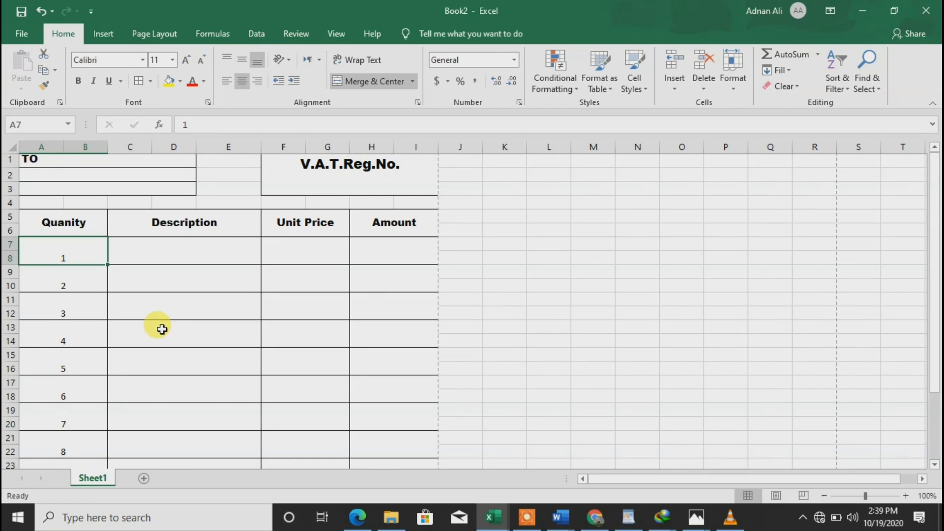
key(ctrl+shift+Down)
key(ctrl+shift+Down)
key(ctrl+shift+Down)
key(ctrl+shift+Down)
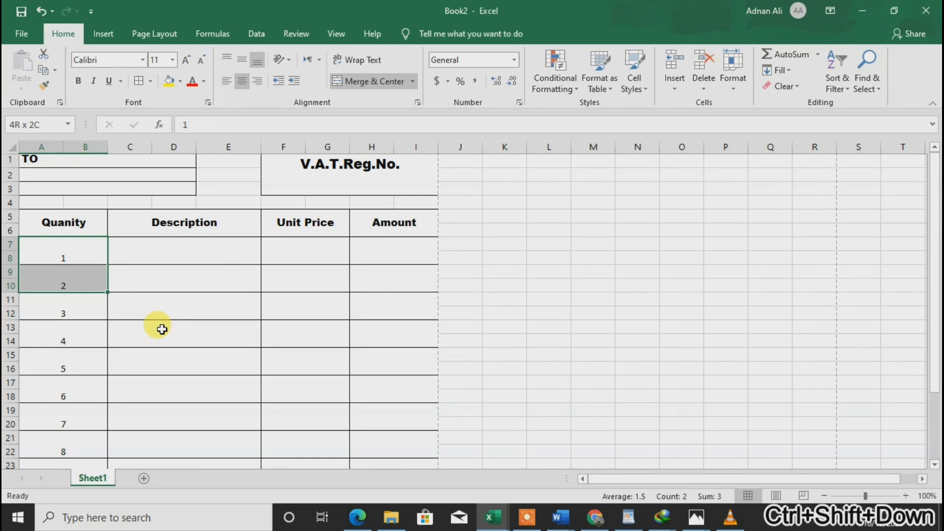
key(shift+Up)
key(shift+Up)
key(shift+Up)
key(shift+Up)
key(shift+Up)
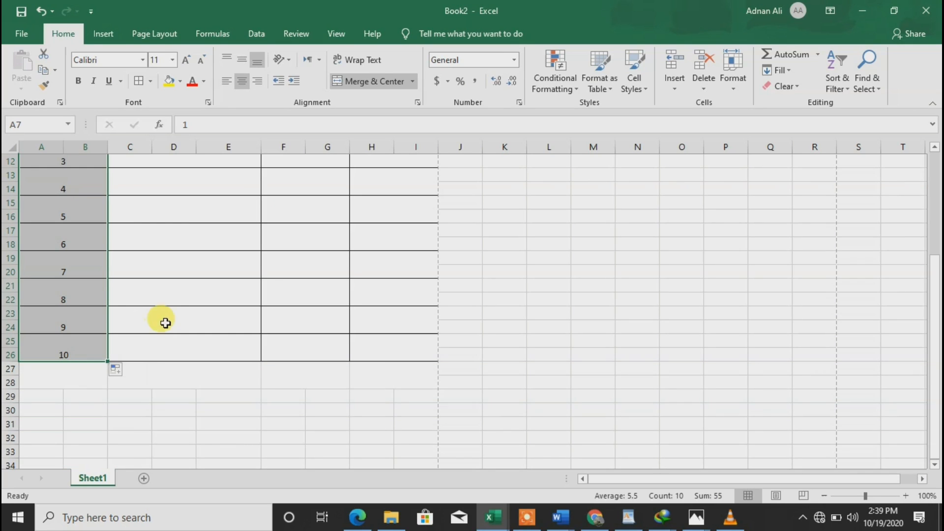
click(242, 60)
scroll(242, 61, up, 4)
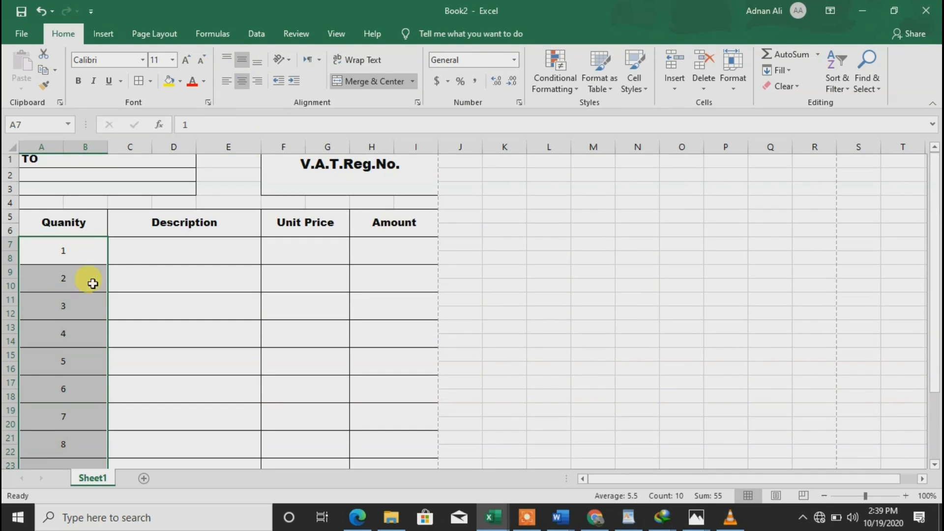
Enter 11 in the merged cell A27 and middle-align it vertically.
click(61, 304)
key(Up)
key(Up)
key(Down)
key(Down)
key(Down)
key(Down)
key(Down)
key(Down)
key(Down)
key(Down)
key(Down)
key(Down)
key(Down)
key(Down)
key(Down)
key(Down)
key(Down)
key(Down)
key(Down)
key(Down)
key(Up)
key(Up)
key(Up)
key(Up)
key(Up)
key(Up)
key(Up)
text(11)
key(Return)
key(Up)
click(242, 59)
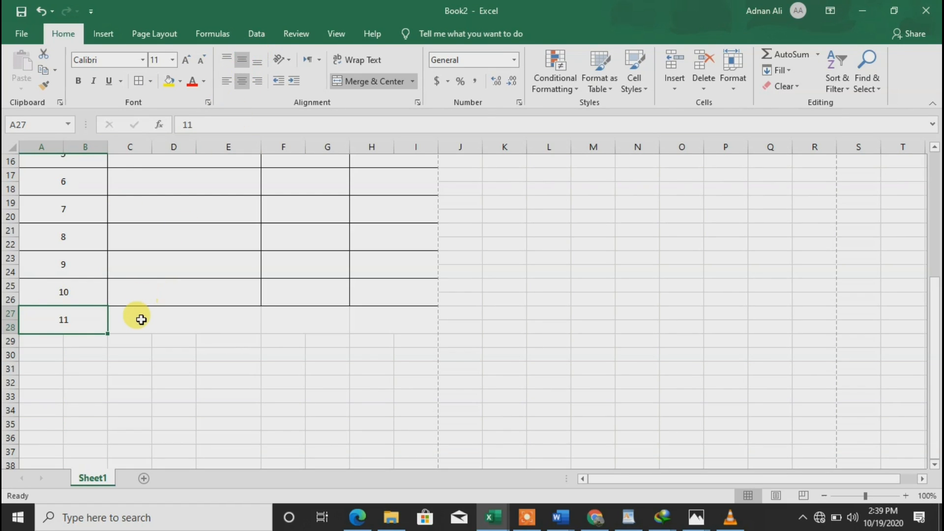
Apply all borders to the entry line numbered 11, across A27:I28.
key(shift+Right)
key(shift+Right)
key(shift+Right)
key(shift+Right)
key(shift+Right)
key(shift+Right)
key(shift+Right)
click(150, 81)
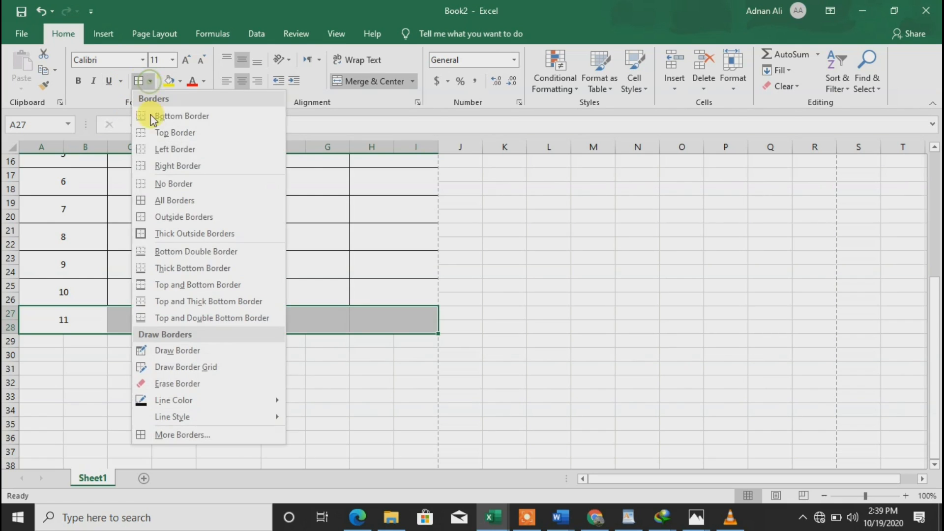
click(158, 202)
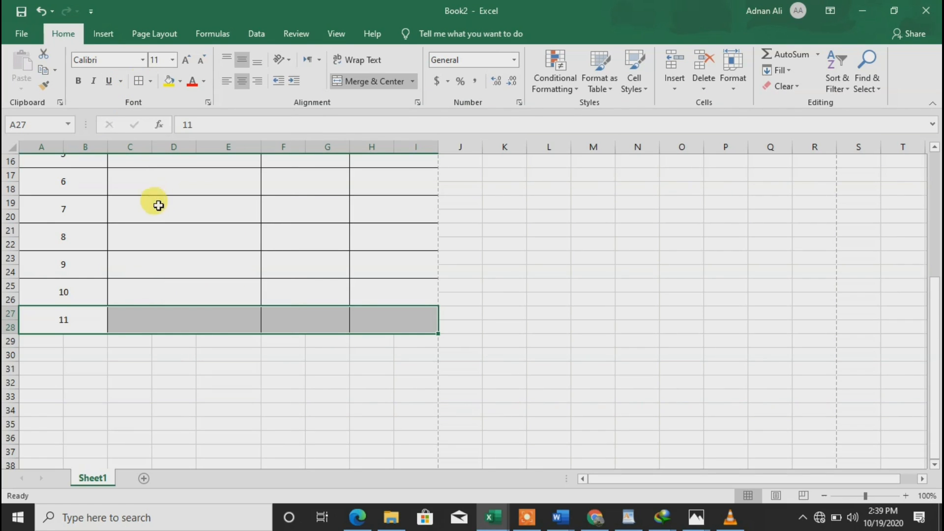
click(132, 282)
key(Up)
key(Up)
key(Up)
key(Up)
key(Up)
key(Up)
key(Up)
key(Up)
key(Up)
key(Up)
key(Up)
key(Up)
key(Up)
key(Up)
click(132, 282)
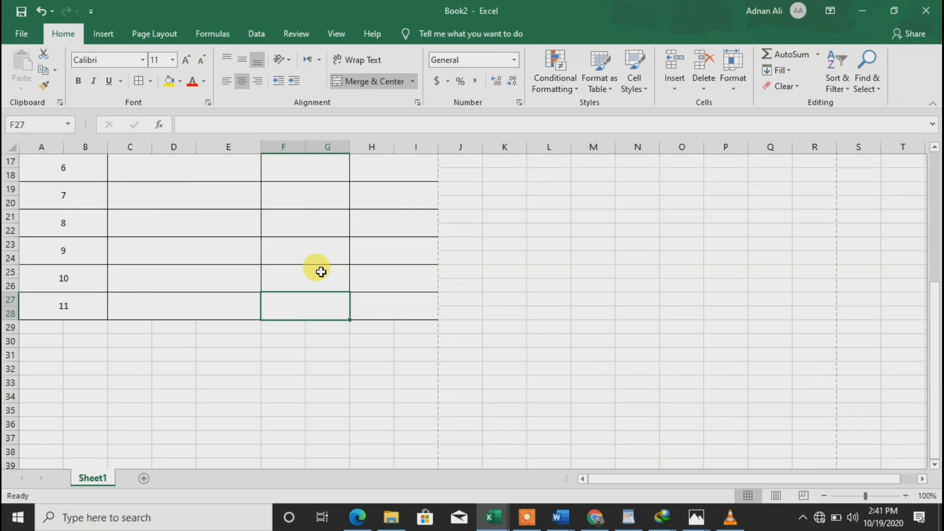
Copy the bordered cells F27:I28 and paste them three times directly below, at F29, F31 and F33.
key(shift+Right)
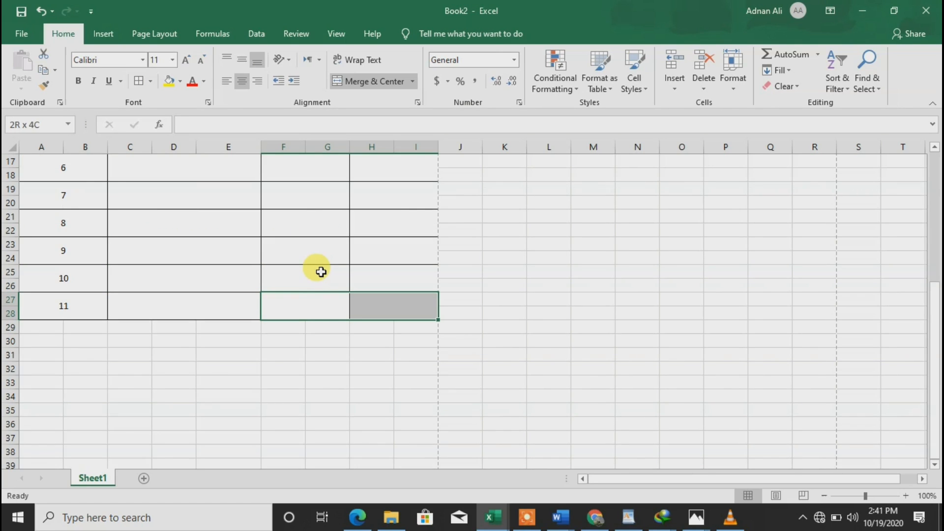
key(ctrl+c)
key(Down)
key(ctrl+v)
key(Down)
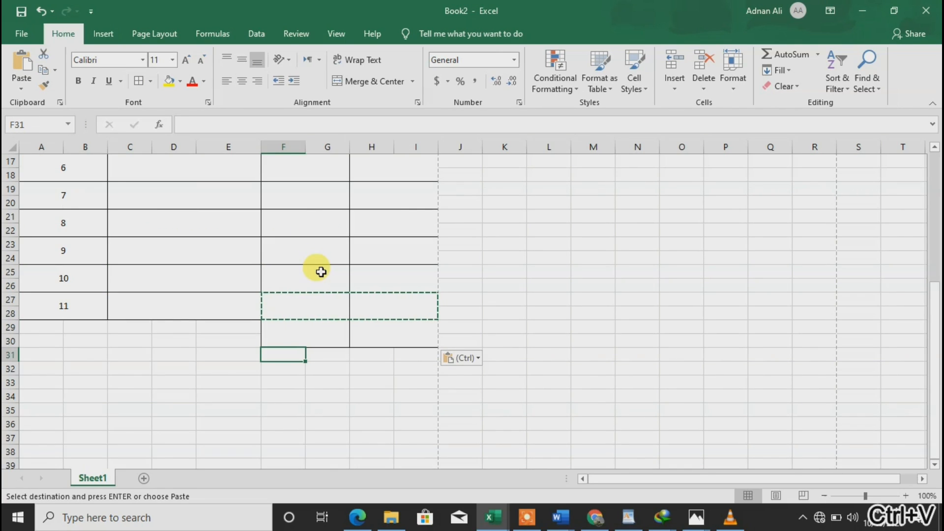
key(ctrl+v)
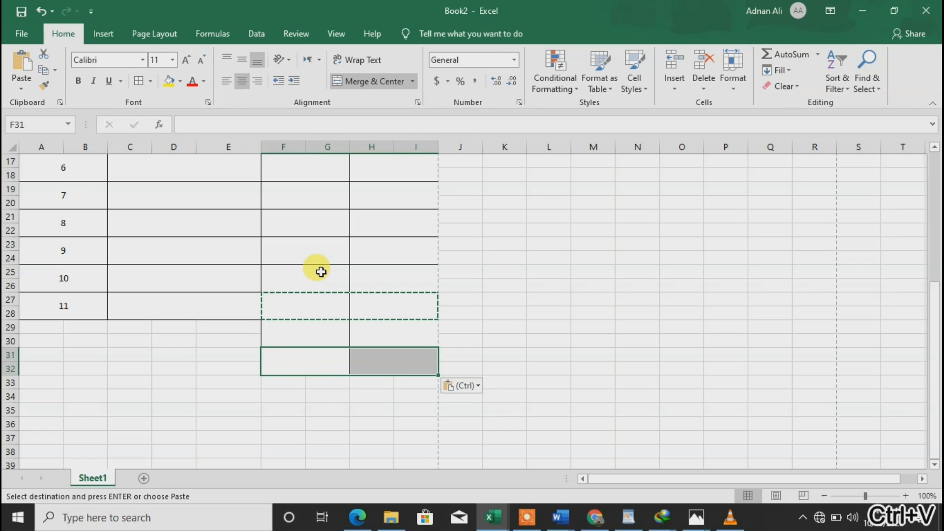
key(Down)
key(ctrl+v)
Merge and center E29:E30 and enter Sub Total in it.
key(Up)
key(Up)
key(Up)
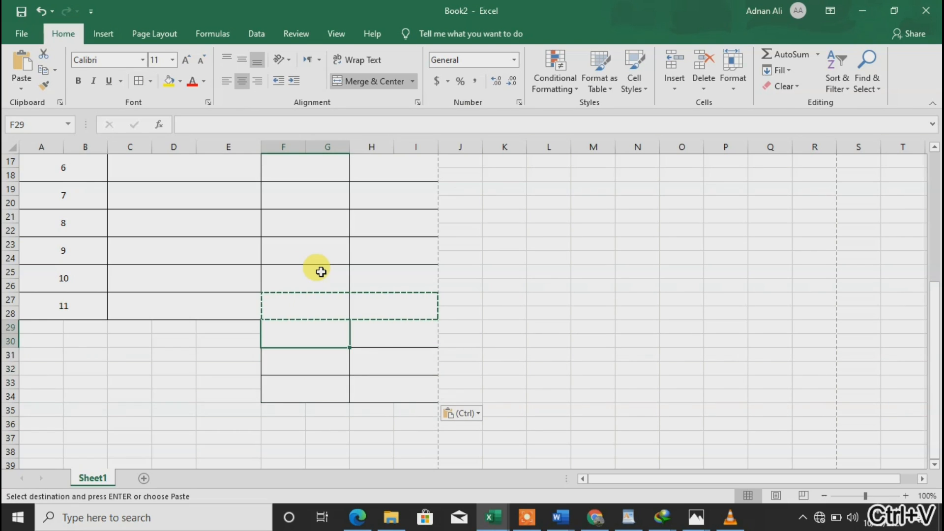
key(Left)
key(Down)
key(Right)
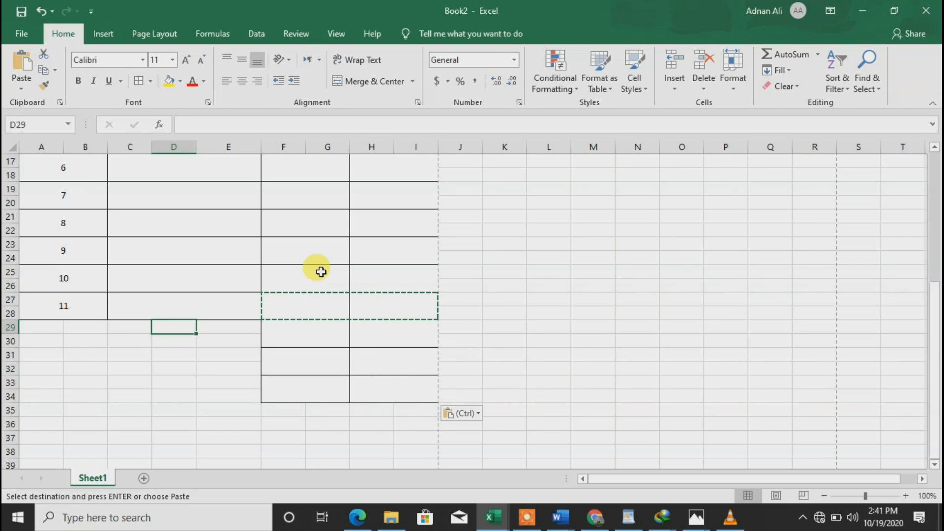
key(Right)
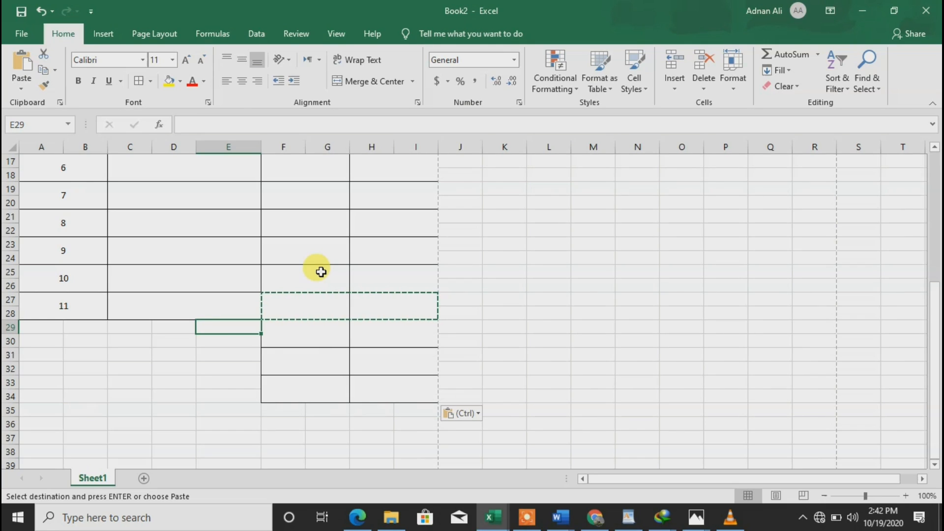
key(shift+Down)
click(368, 81)
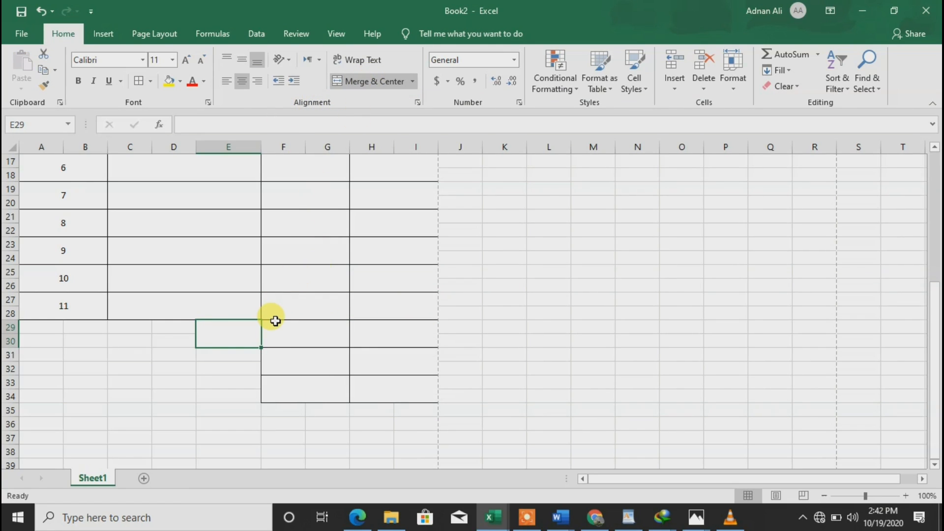
text(Sub T)
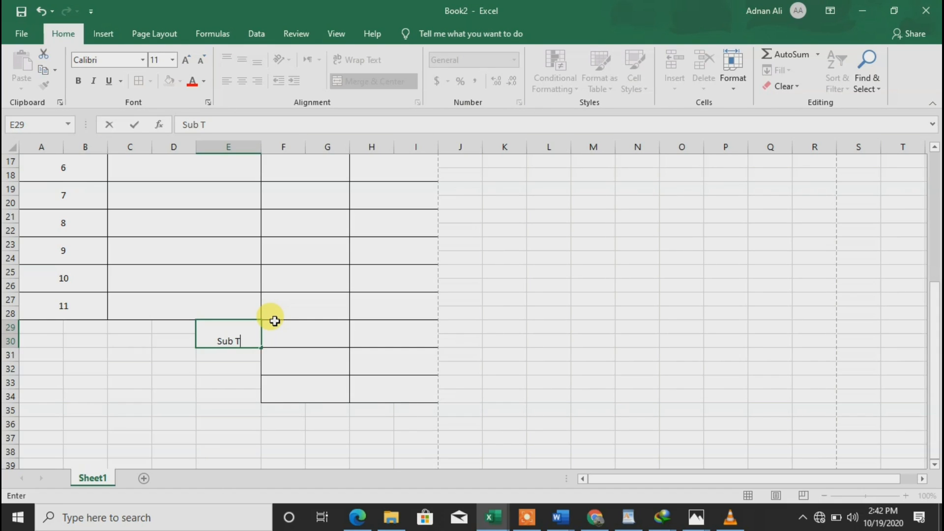
text(tak)
key(Return)
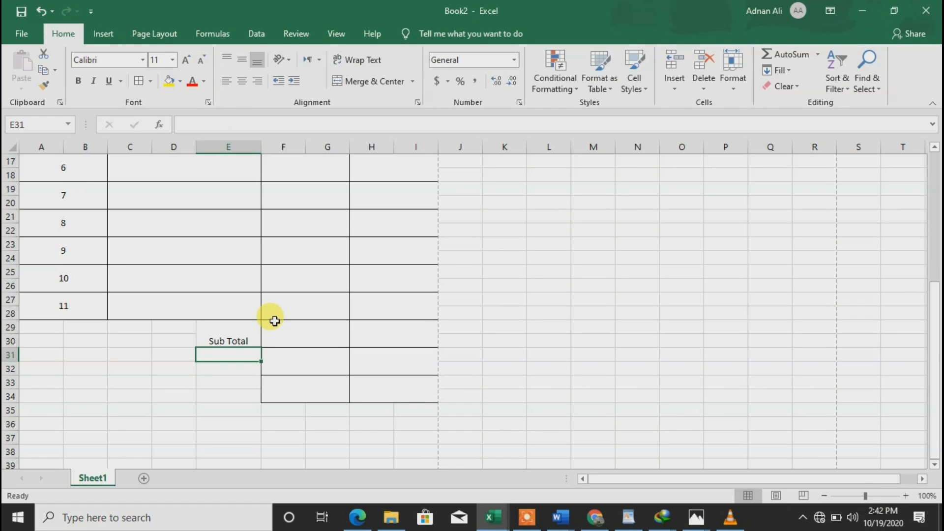
Merge and center E33:E34 and enter Total in it.
key(Down)
key(Down)
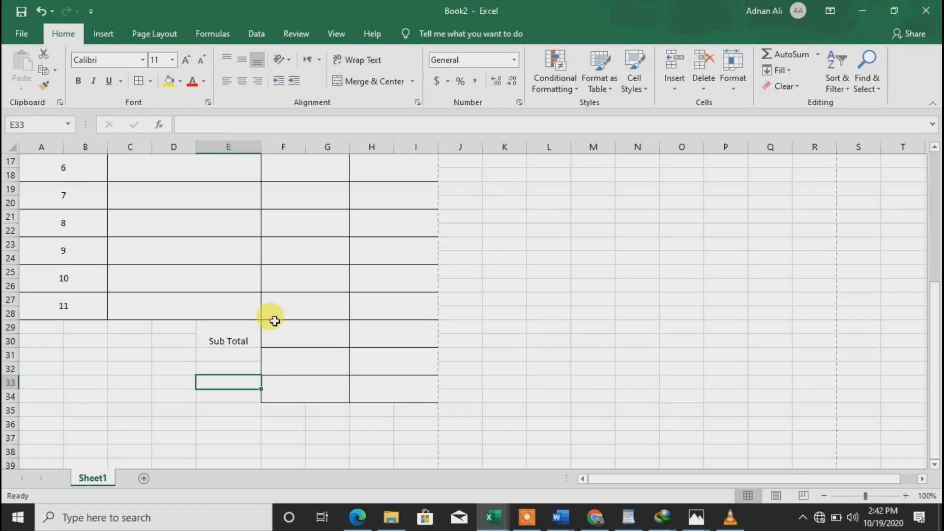
key(shift+Down)
click(374, 81)
text(T)
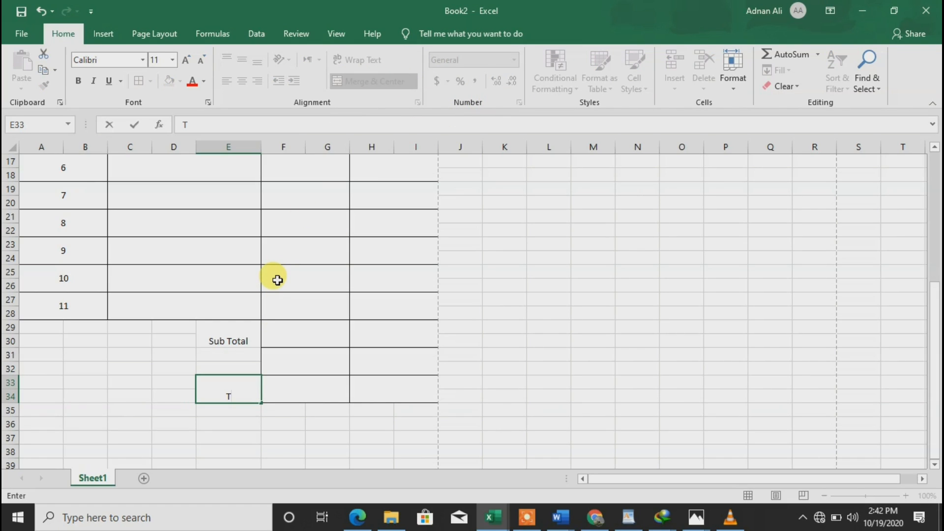
key(Return)
Format the Sub Total label in E29 with the Arial Black font at size 12.
key(Up)
key(Up)
key(Up)
key(Up)
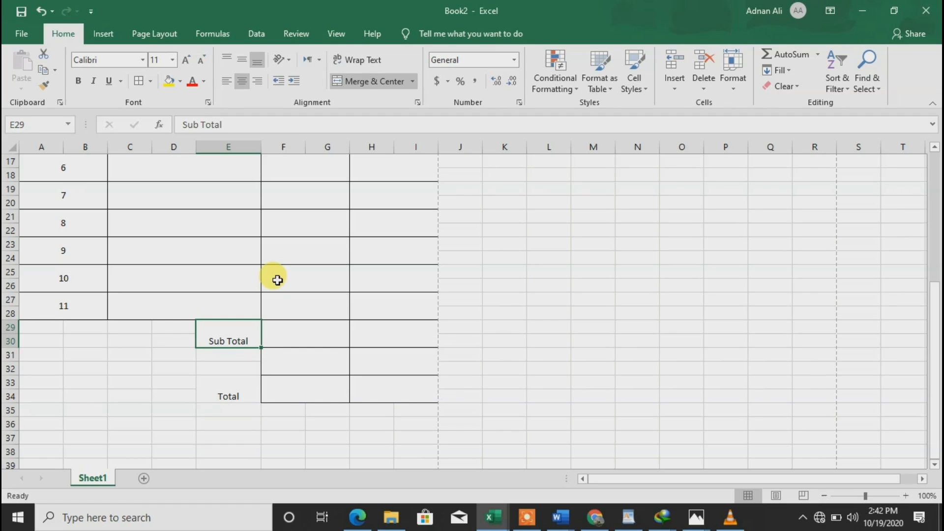
key(Left)
key(Right)
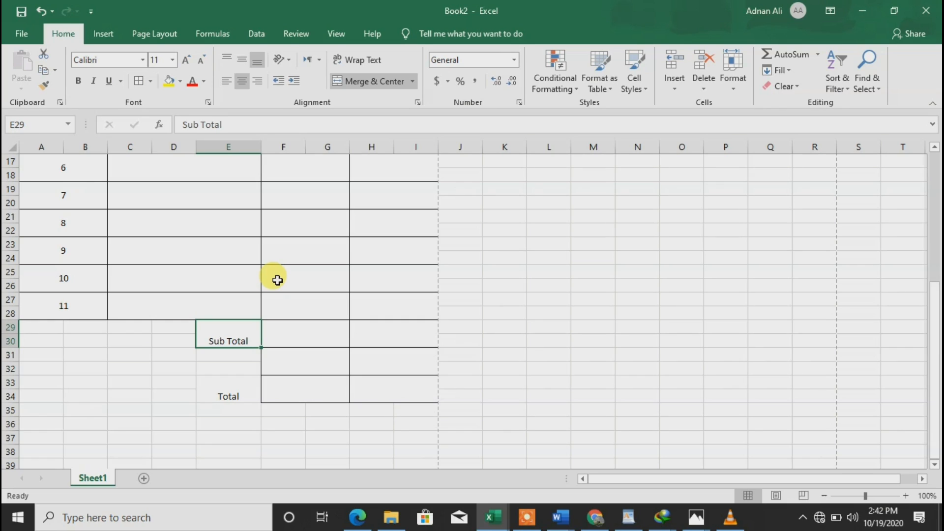
click(143, 61)
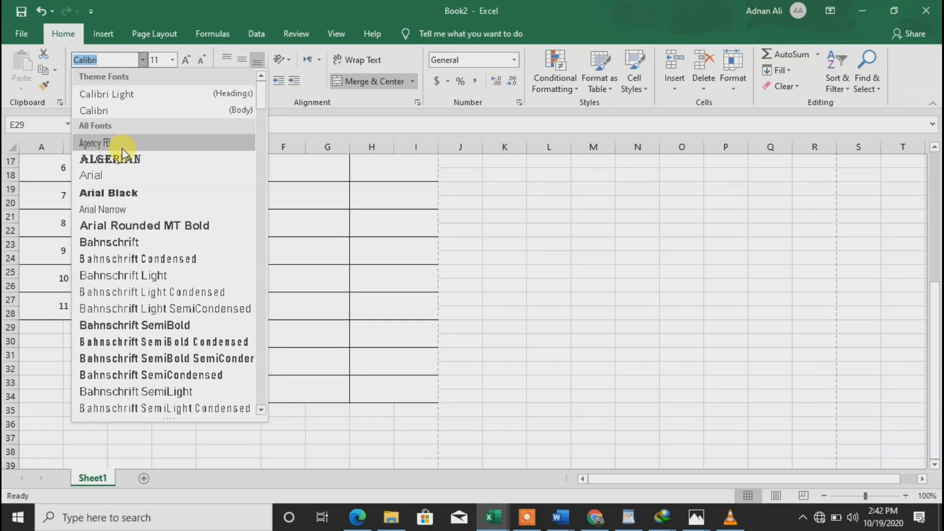
click(116, 190)
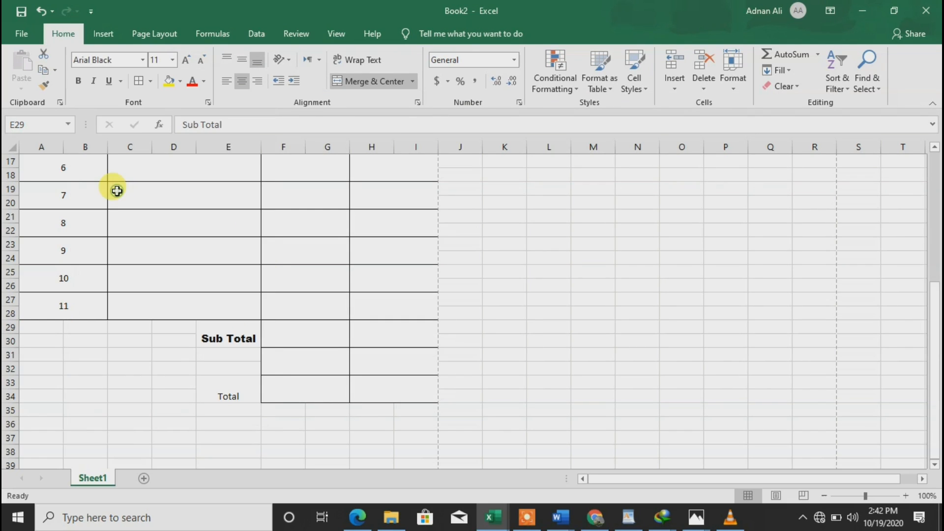
click(172, 60)
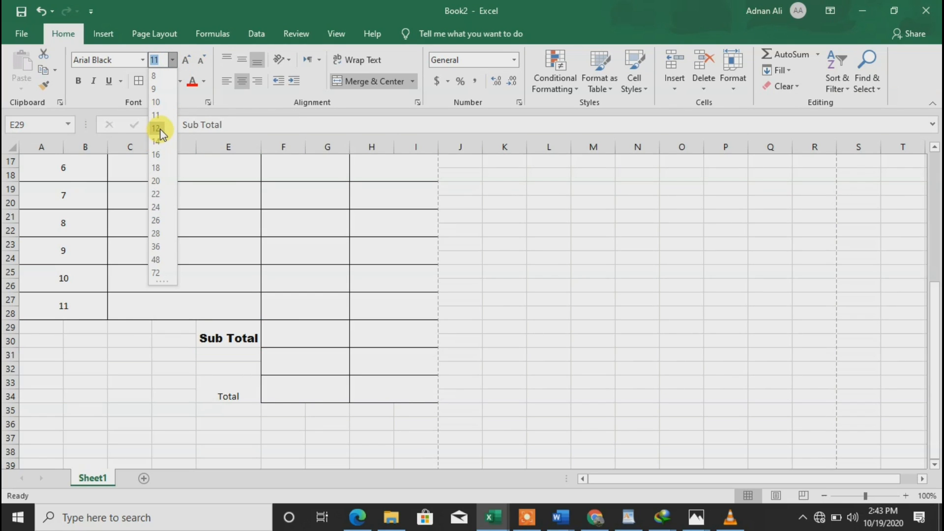
click(156, 128)
Set the Total label in E33 to Arial Black and middle-align it vertically.
click(222, 381)
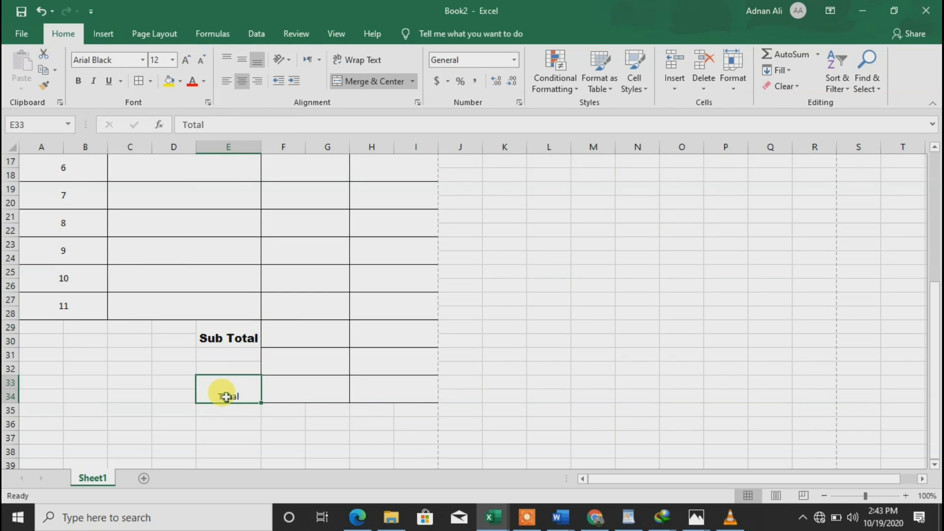
click(143, 59)
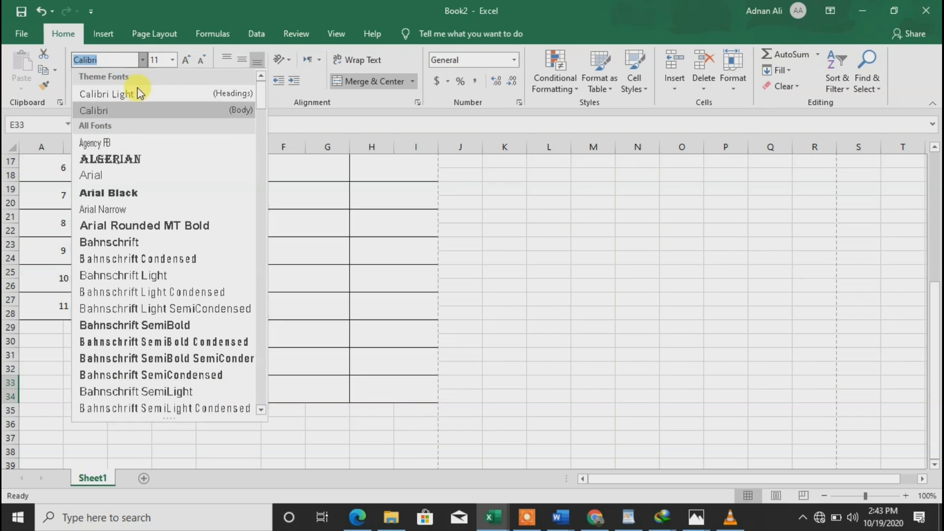
click(117, 192)
click(244, 61)
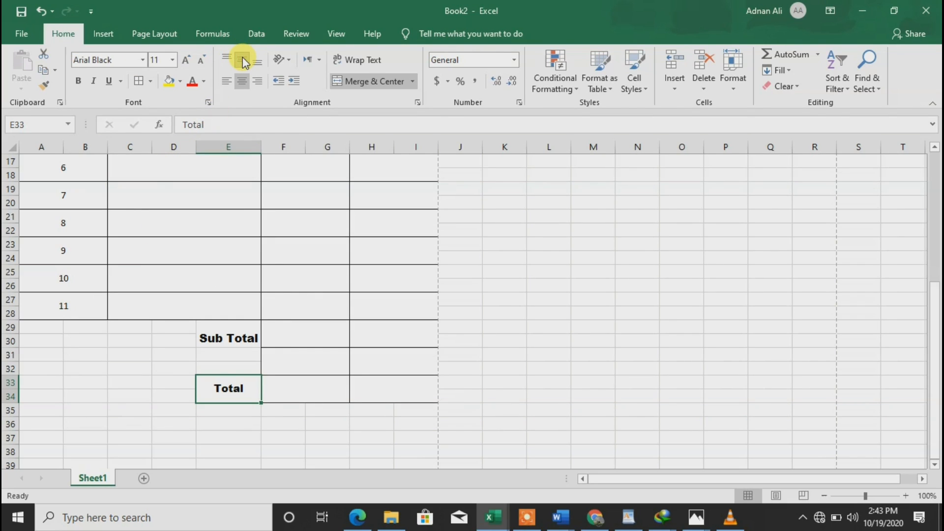
Merge and center A32:B33 and enter Sign in it.
click(248, 325)
key(Down)
key(Down)
key(Down)
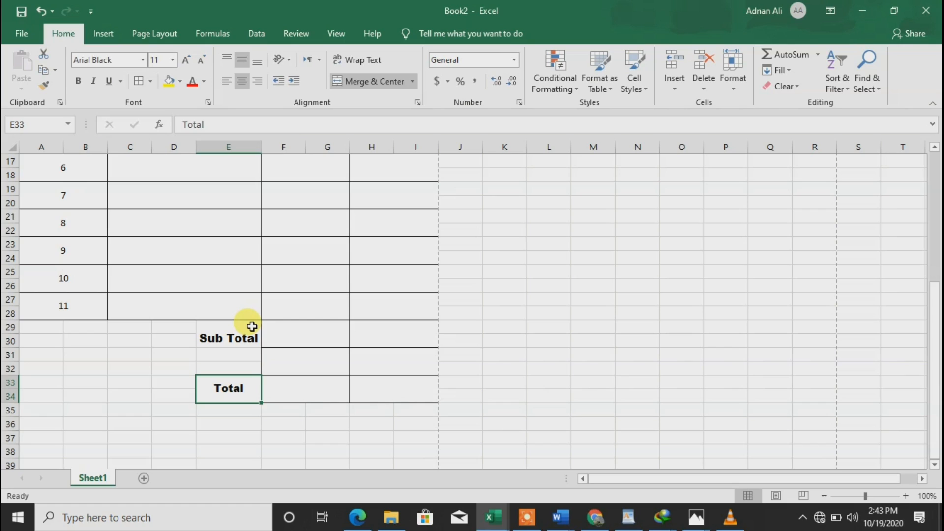
key(Up)
key(Left)
key(Left)
key(Left)
key(Left)
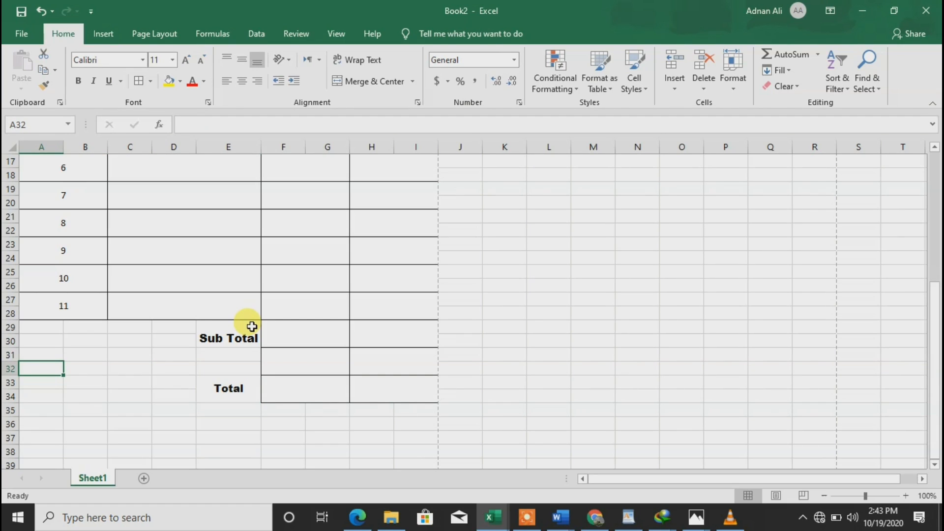
key(Right)
key(Left)
key(shift+Down)
key(shift+Right)
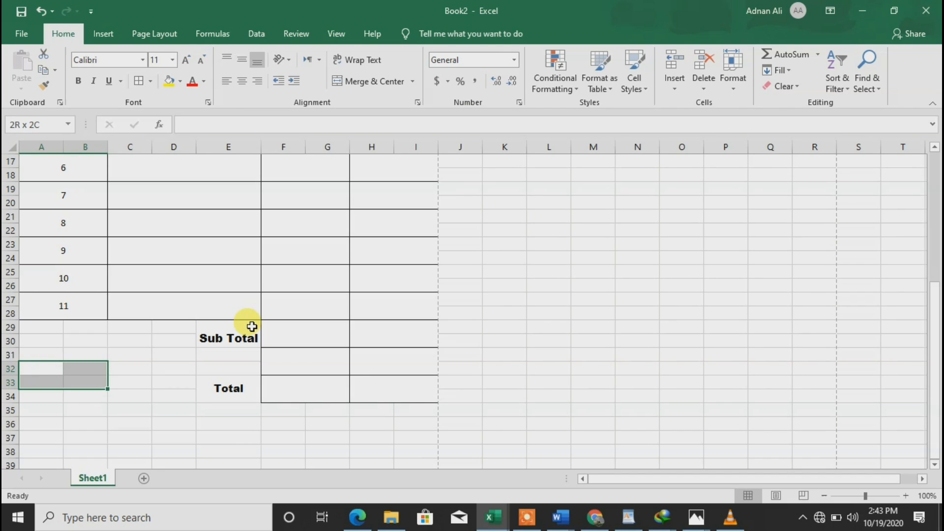
click(361, 81)
text(Sign)
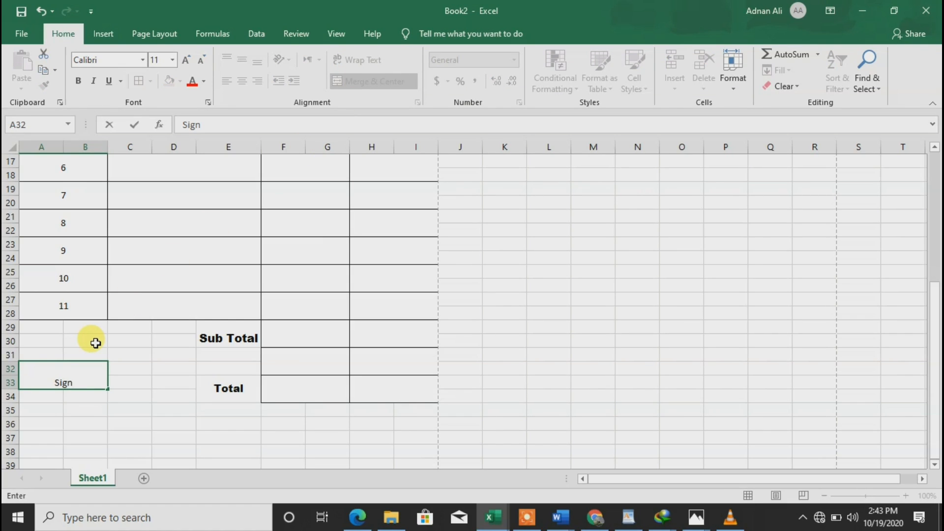
key(Return)
Middle-align the Sign label in A32 vertically and set its font to Arial Black.
key(Up)
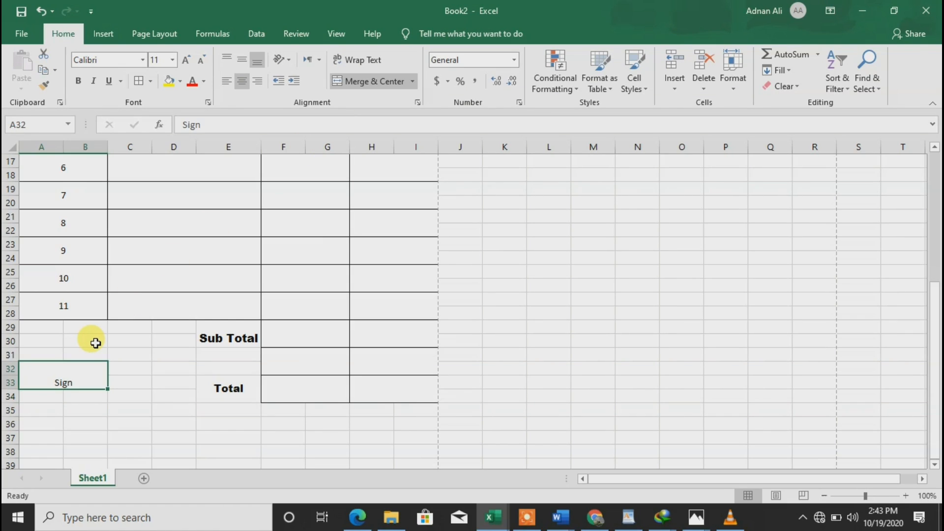
click(244, 64)
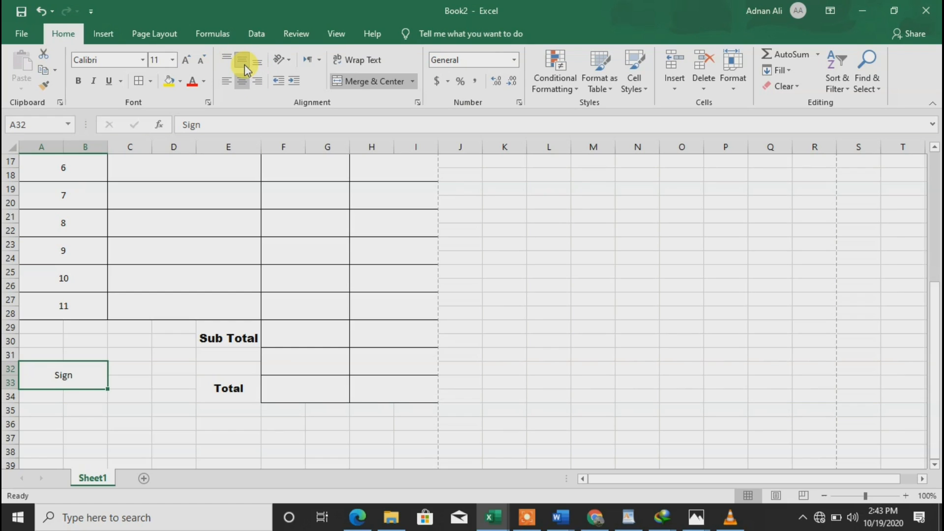
click(142, 59)
click(121, 193)
click(322, 259)
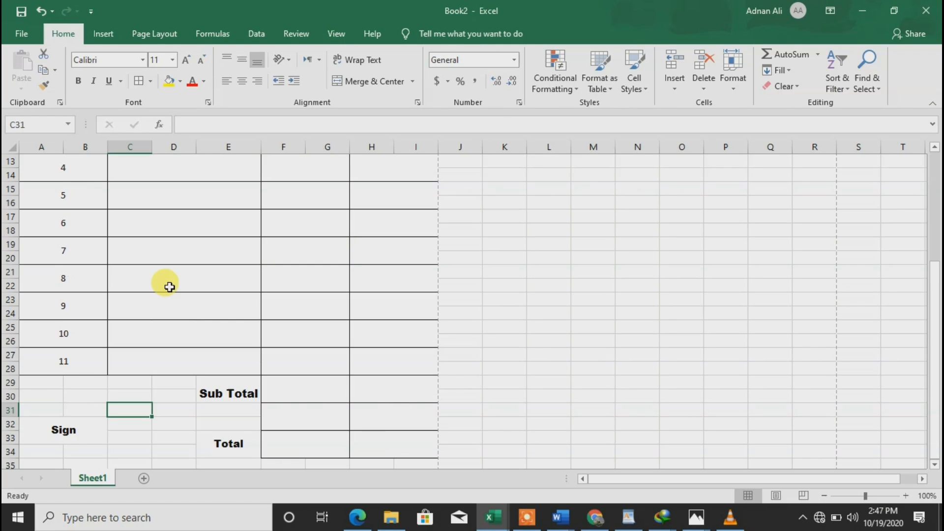
Enter "V.A.T.@.......% / Inclusive" in cell C31, between the Sub Total and Total labels.
text(V.A)
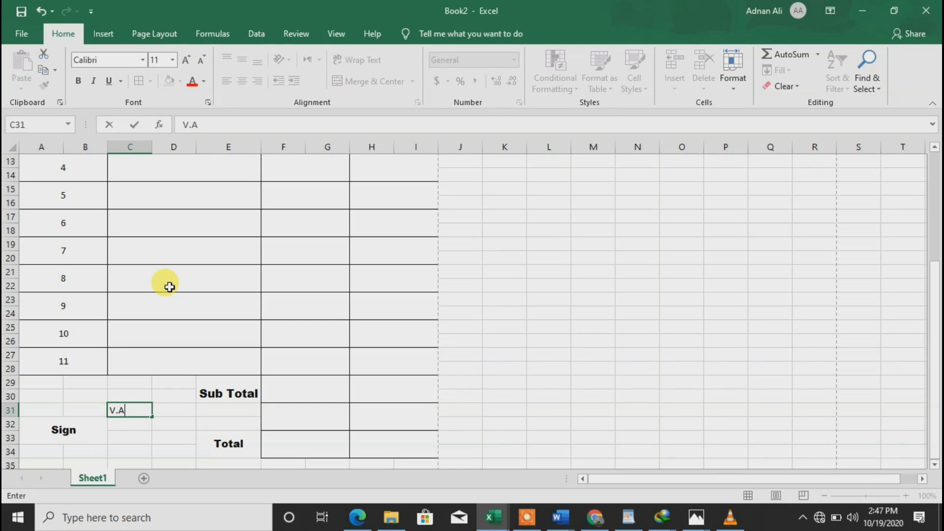
text(.T.@.......%/)
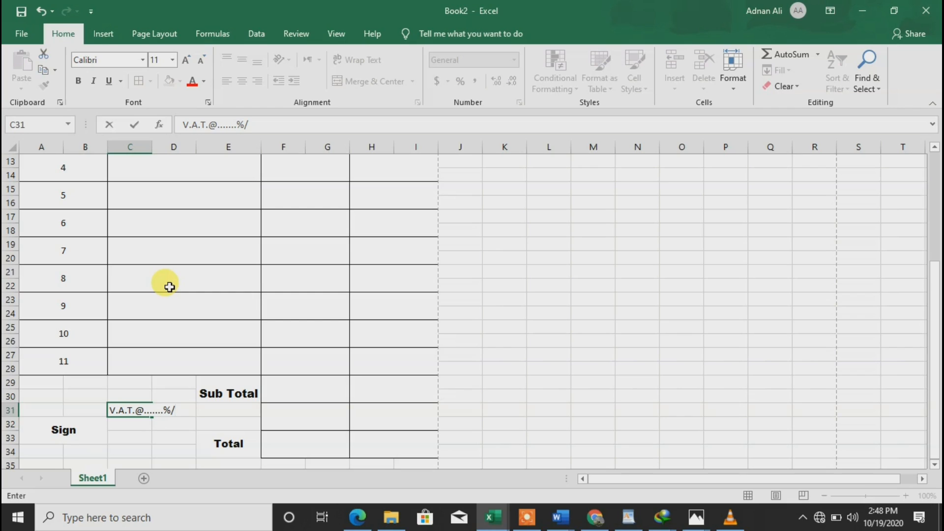
key(BackSpace)
text(/ Inclusive)
key(Return)
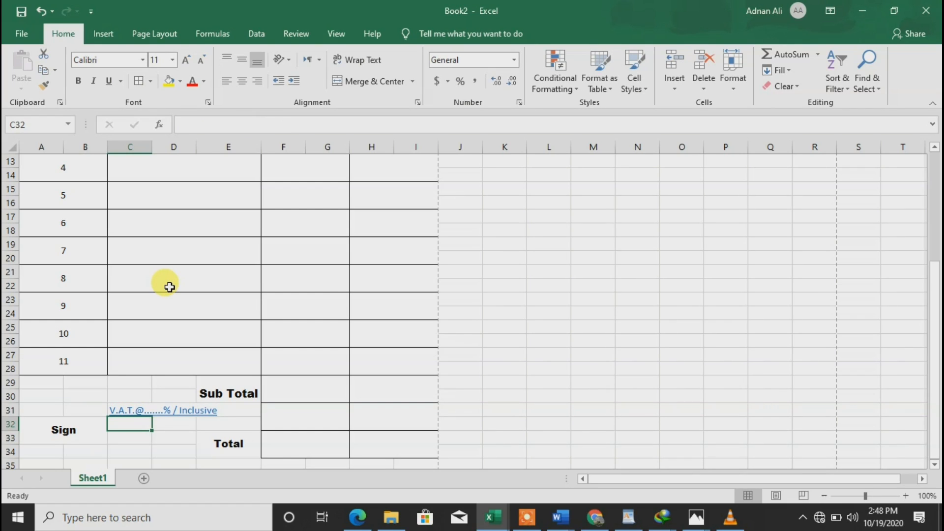
Enter "(Delete As Applicable" in cell D32, below the V.A.T. line.
key(Right)
text(()
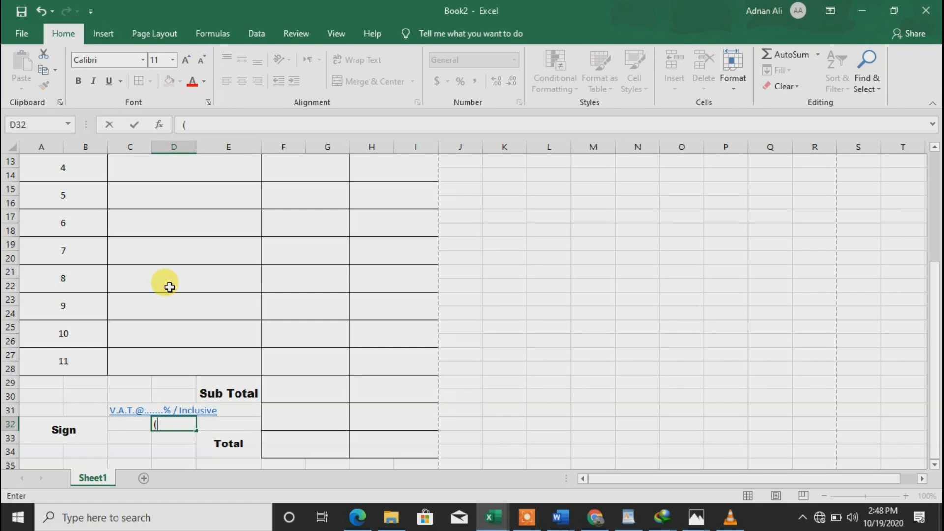
text(Delete As A)
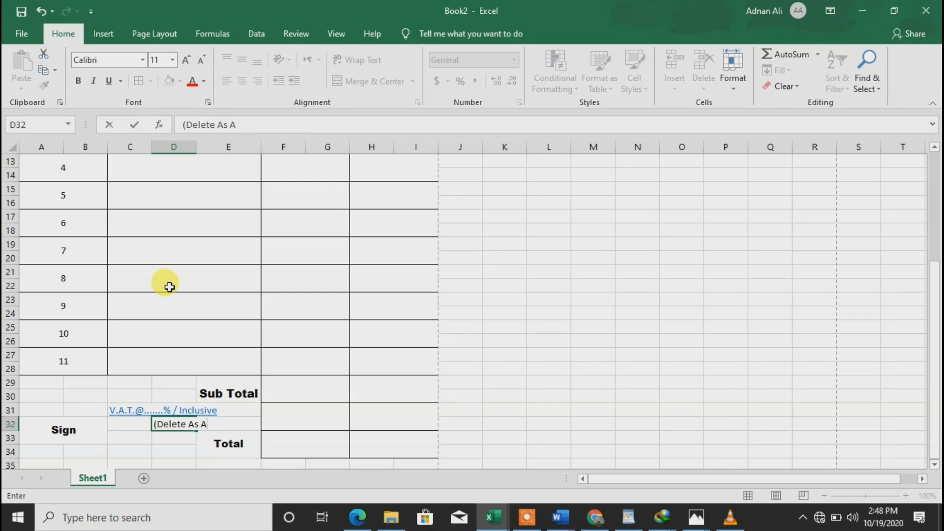
text(pplicable)
key(Return)
key(Up)
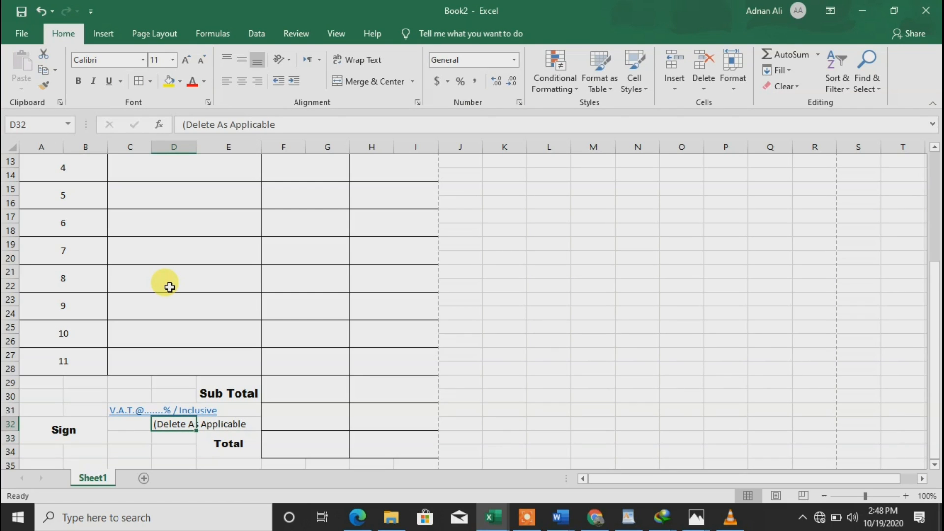
Add the missing closing parenthesis to the "(Delete As Applicable" text in cell D32.
key(F2)
text())
key(Return)
key(Up)
key(Right)
key(Up)
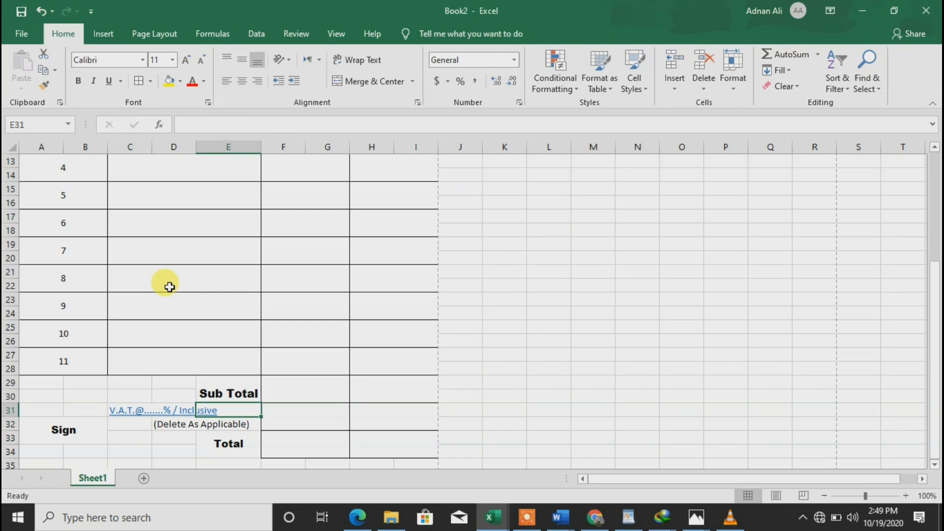
Replace the first three numbers in the Quanity column with 810 in A7, 5000 in A9 and 5000 in A11.
key(Left)
key(Left)
key(Left)
key(Right)
key(Right)
key(Up)
key(Up)
key(Up)
key(Up)
key(Up)
key(Up)
key(Up)
key(Up)
key(Up)
key(Up)
key(Up)
key(Up)
key(Up)
key(Up)
click(170, 287)
key(Left)
key(Up)
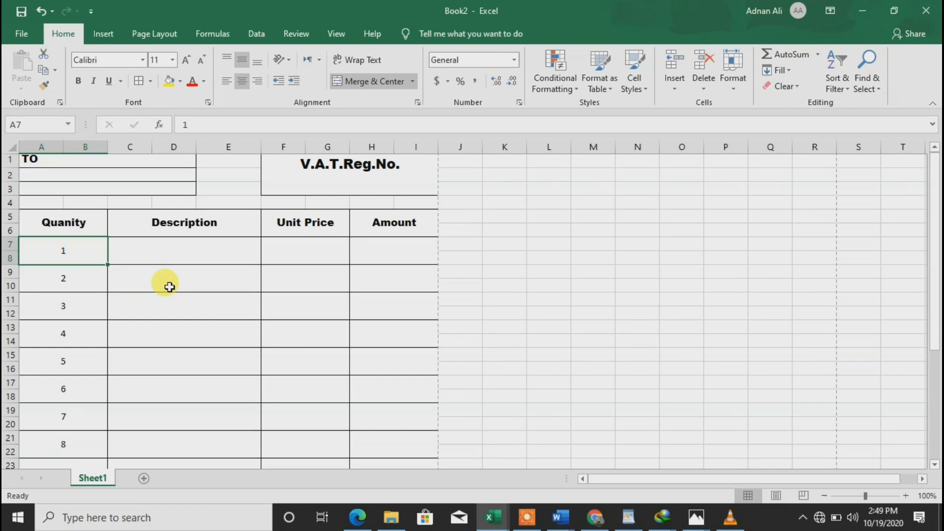
text(810)
key(Return)
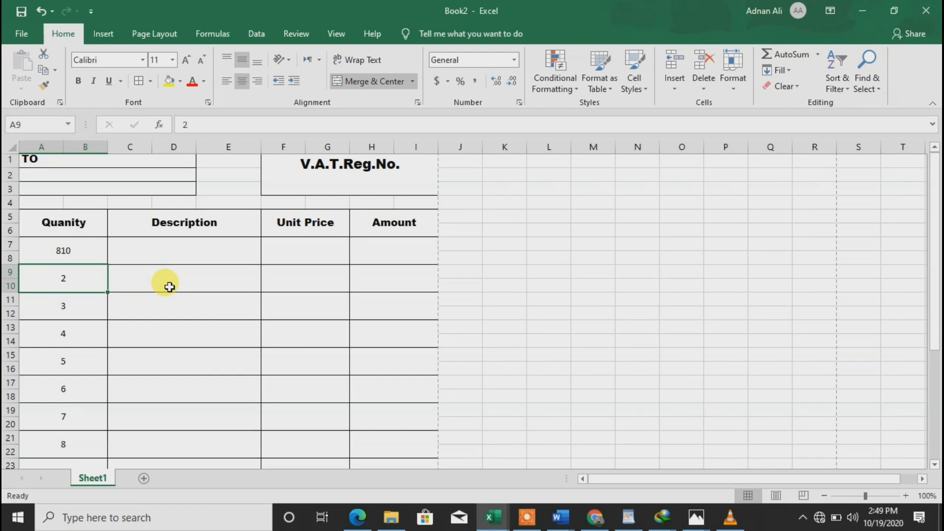
text(5000)
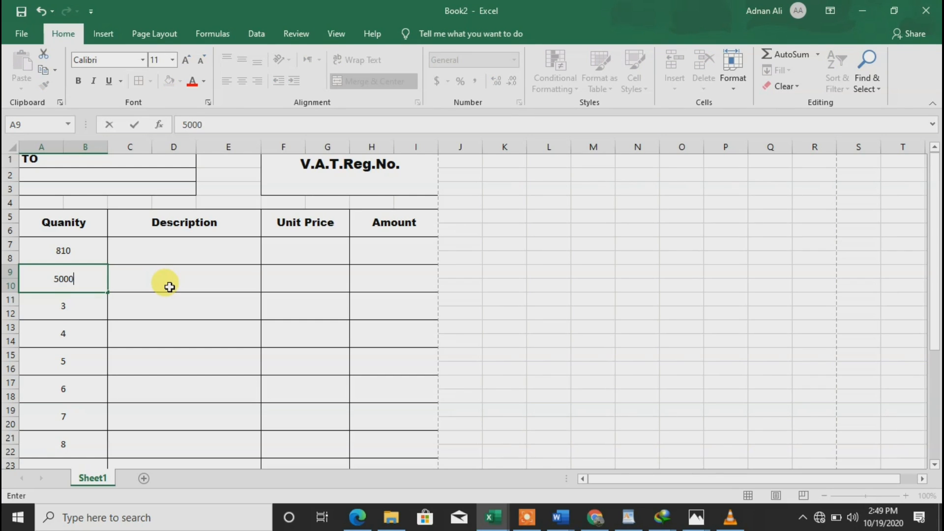
key(Return)
text(5000)
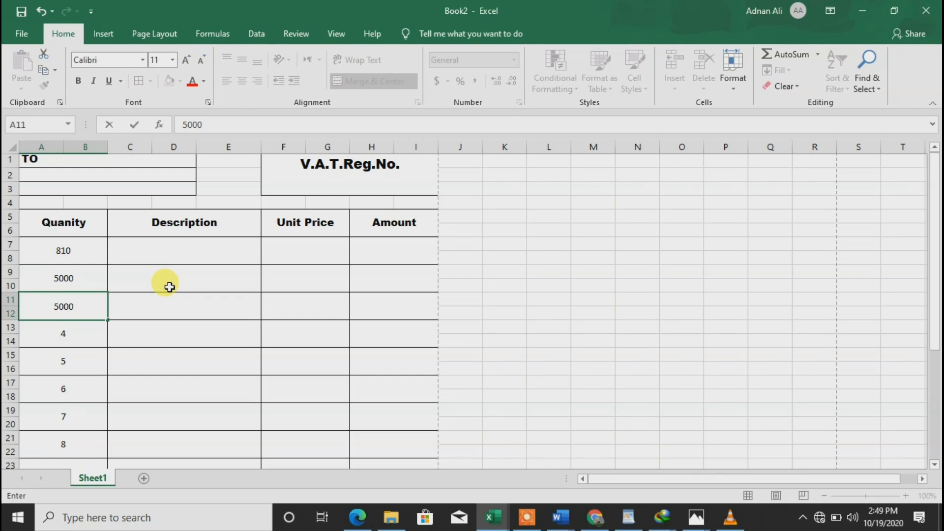
key(Return)
Enter Rice in C7 and Sugar in C9 as the descriptions of the first two invoice lines.
key(Up)
key(Up)
key(Up)
key(Up)
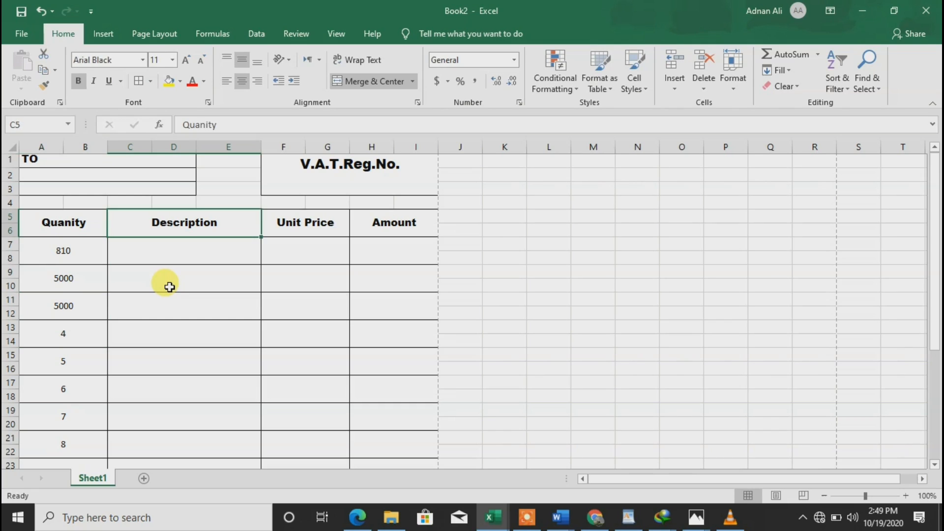
key(Right)
key(Down)
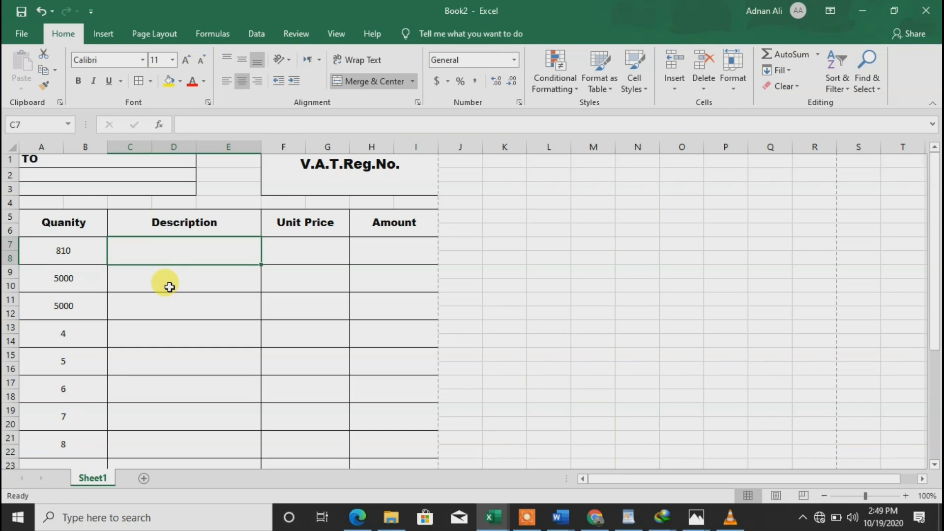
text(Rice)
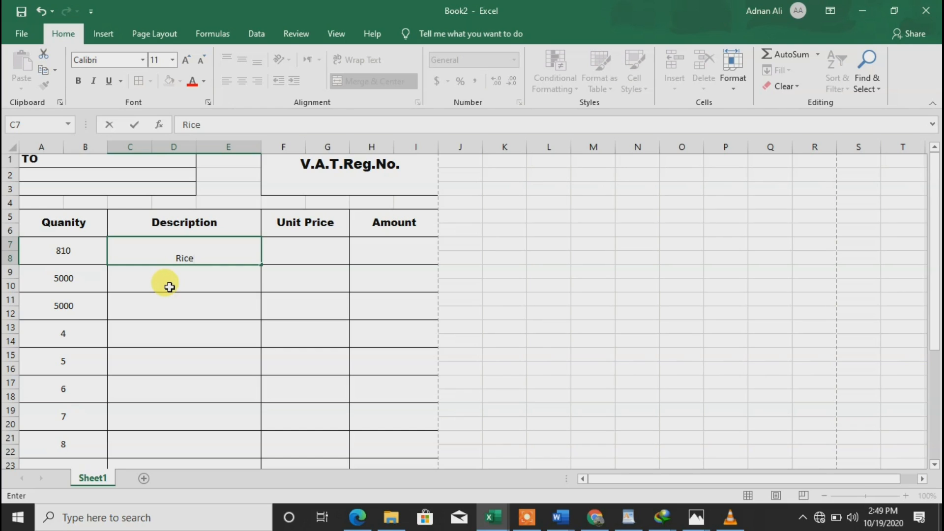
key(Return)
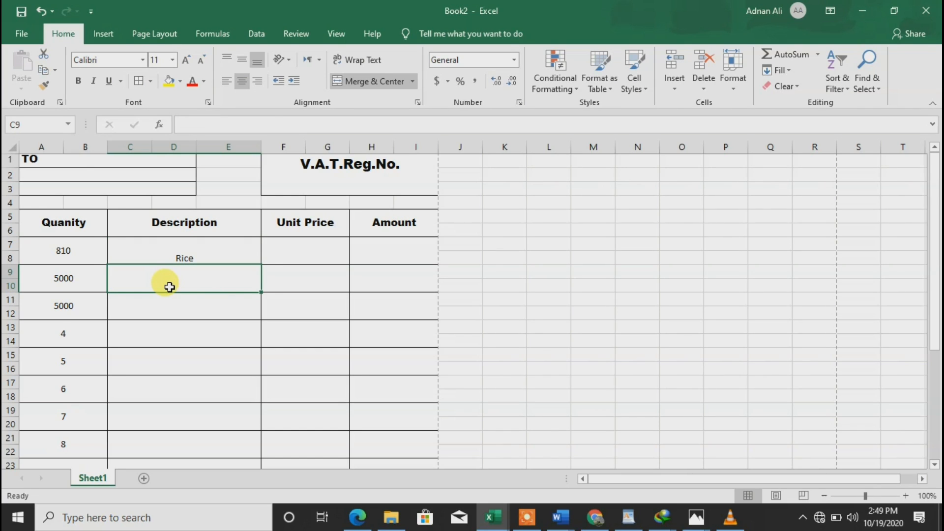
text(Sugar)
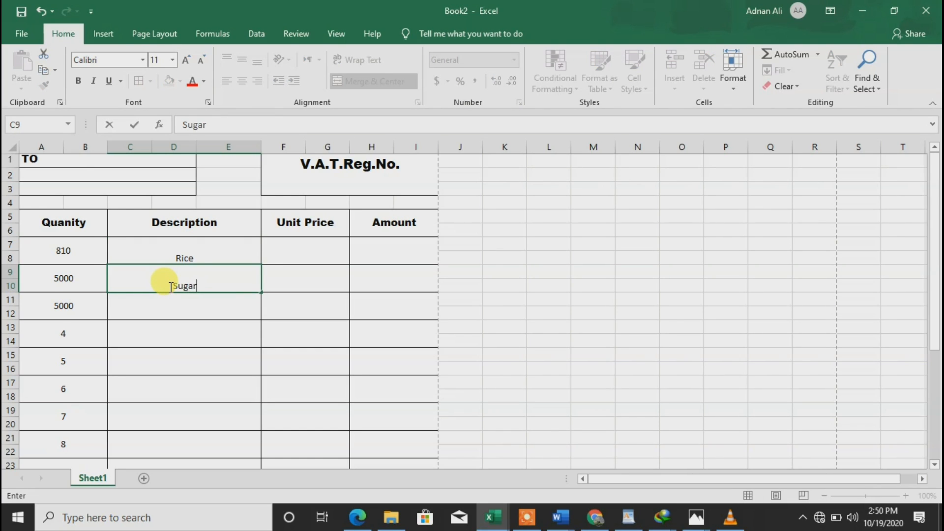
key(Return)
Enter unit prices of 101 for Rice in F7 and 100 for Sugar in F9.
key(Up)
key(Up)
key(Right)
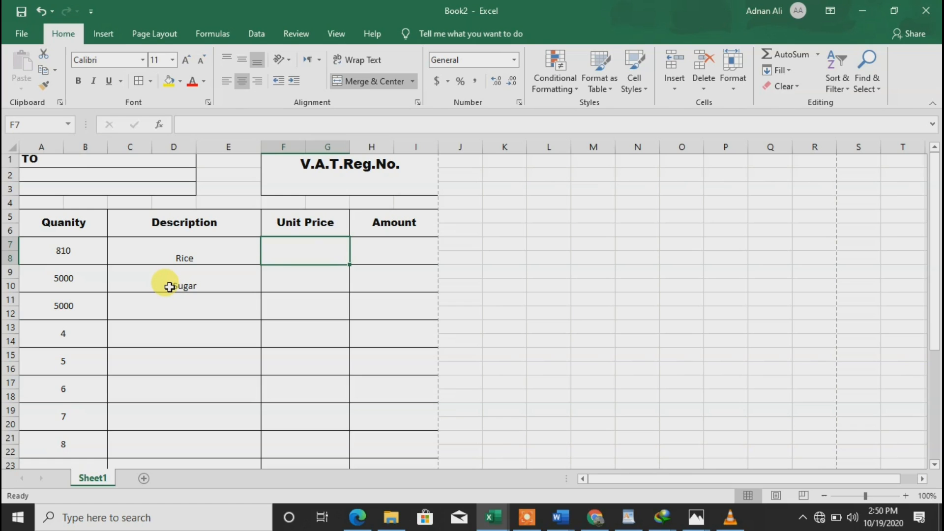
text(101)
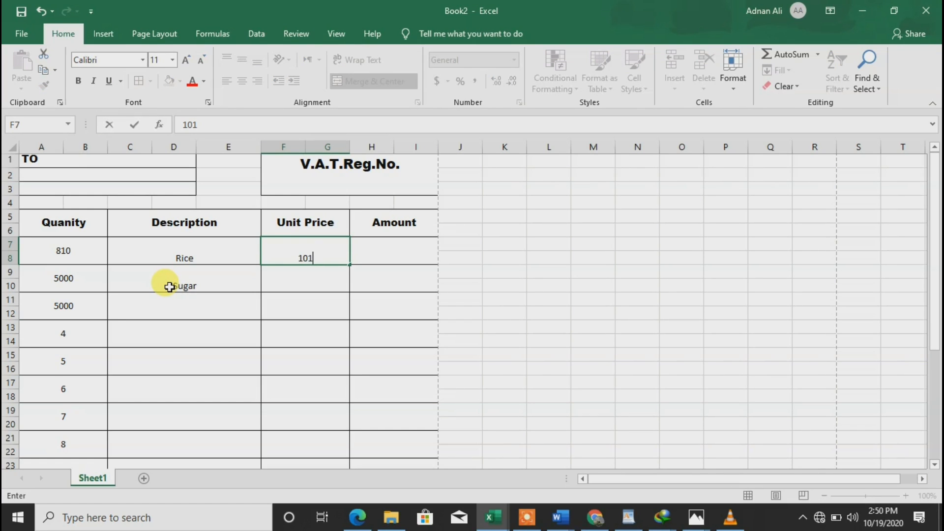
key(Return)
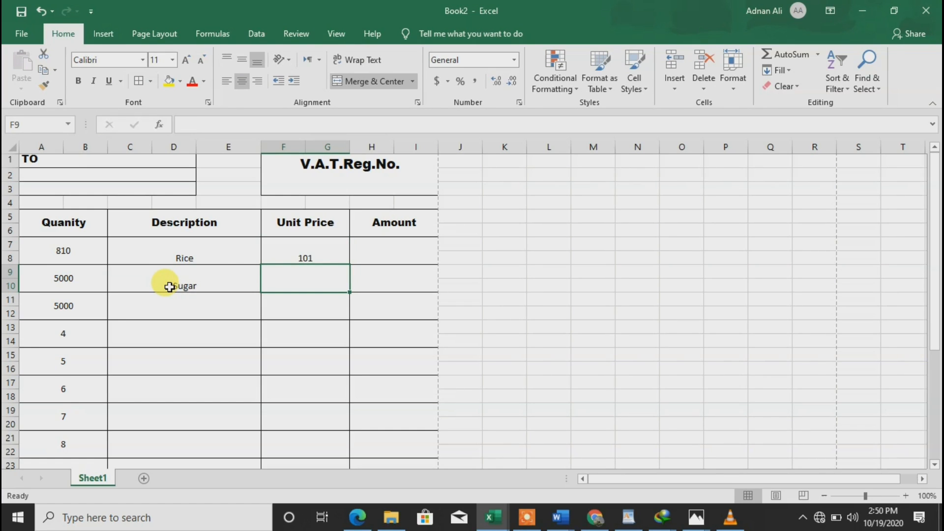
text(100)
key(Return)
Enter etc as the third line's description in C11 and reselect that cell.
key(Up)
key(Left)
key(Left)
key(Down)
key(Right)
key(Up)
key(Up)
key(Down)
key(Down)
text(etc)
key(Return)
key(Up)
key(Up)
key(Up)
key(Down)
key(Down)
key(Down)
key(Up)
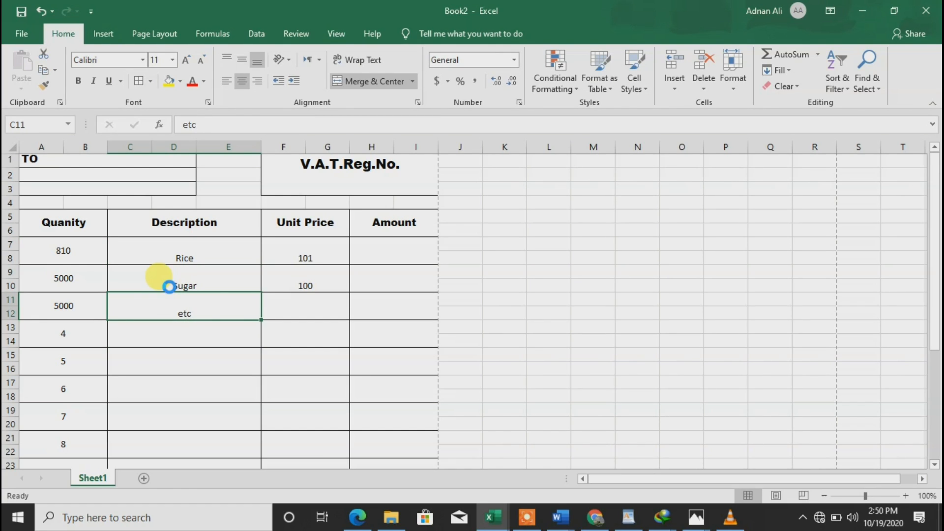
Try to paste the etc description from C11 across the whole range C11:E22 at once.
key(ctrl+c)
key(shift+Down)
key(shift+Down)
key(shift+Down)
key(shift+Down)
key(shift+Down)
key(ctrl+v)
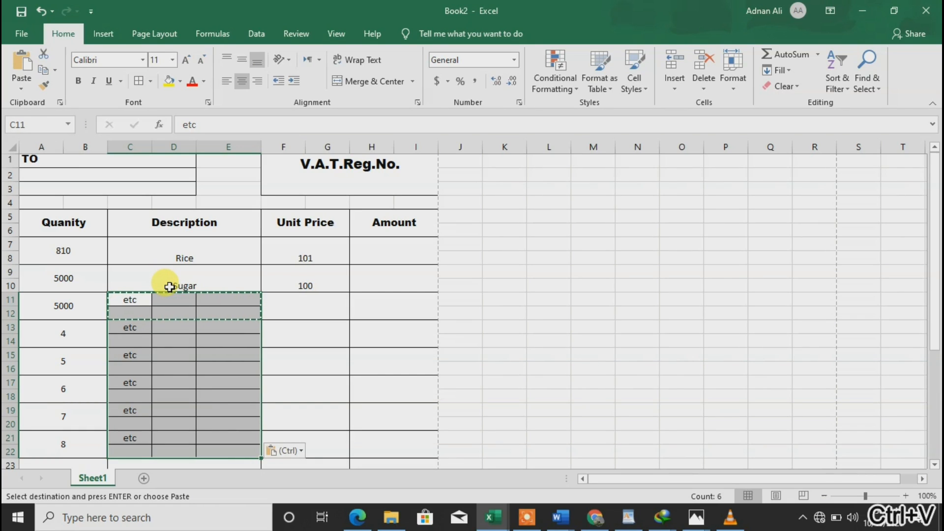
key(ctrl+z)
Copy the etc description from C11 into C13, C15 and C17, one merged cell at a time.
key(ctrl+c)
key(Down)
key(Down)
key(Up)
key(ctrl+v)
key(Down)
key(ctrl+v)
key(Down)
key(ctrl+v)
Set the quantities of the fourth to sixth lines to 4000 in A13, 5000 in A15 and 6000 in A17.
key(Left)
key(Up)
key(Up)
key(Up)
key(Down)
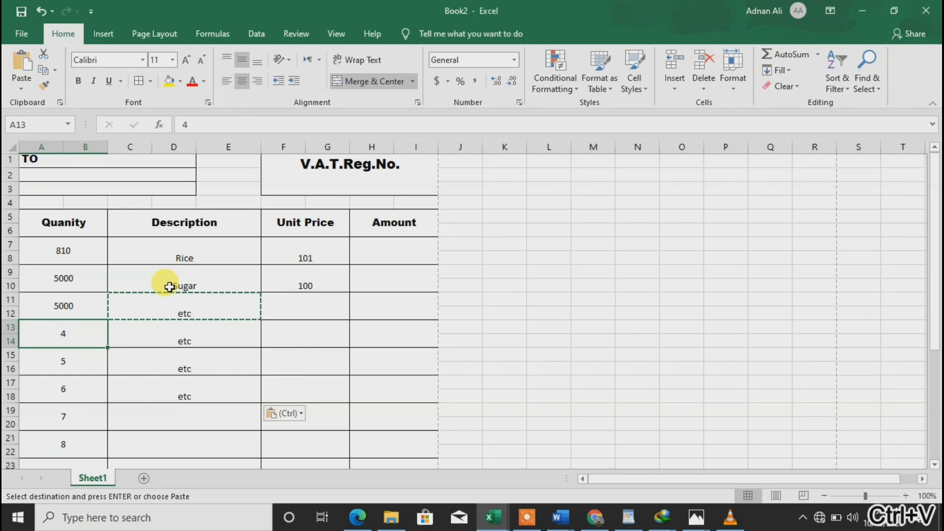
text(4000)
key(Return)
text(5000)
key(Return)
text(6000)
key(Return)
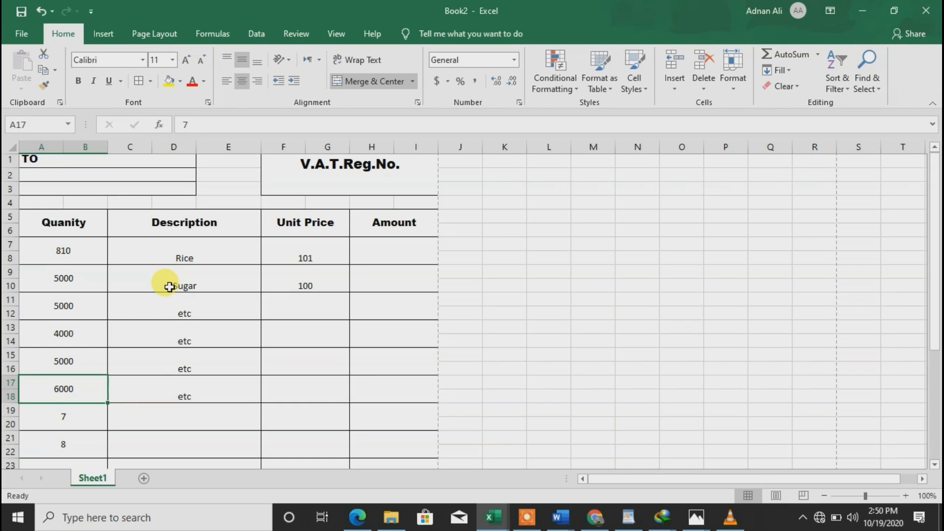
Enter unit prices of 109 in F11, 110 in F13, 110 in F15 and 118 in F17.
key(Right)
key(Right)
key(Right)
key(Right)
key(Up)
key(Up)
key(Up)
key(Up)
key(Up)
key(Left)
key(Left)
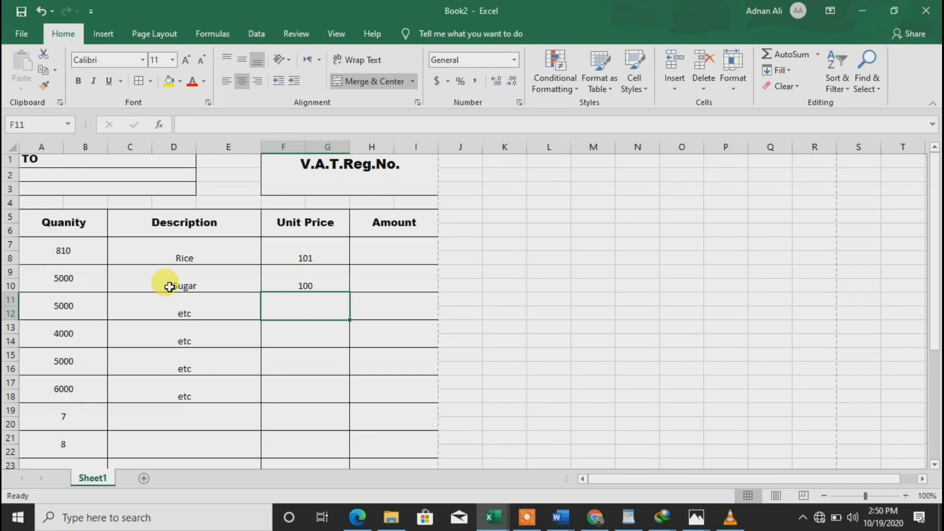
text(109)
key(Return)
text(110)
key(Return)
text(11)
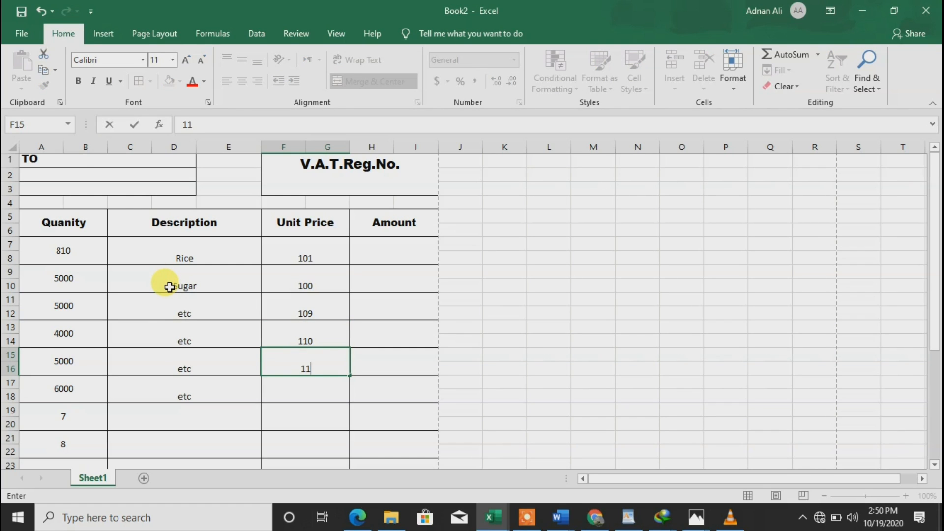
text(0)
key(Return)
key(Up)
key(Up)
key(Up)
key(Down)
key(Down)
key(Down)
text(118)
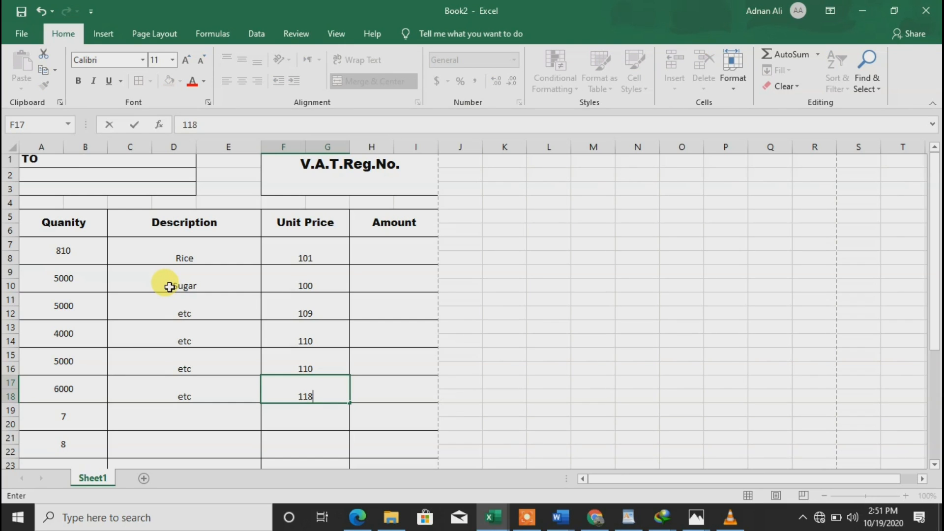
key(Return)
Calculate the Rice line's amount in H7 as quantity times unit price with the formula =A7*F7.
key(Up)
key(Up)
key(Up)
key(Up)
key(Up)
key(Up)
key(Up)
key(Right)
key(Down)
key(Left)
key(Left)
key(Left)
key(Right)
key(Right)
key(Right)
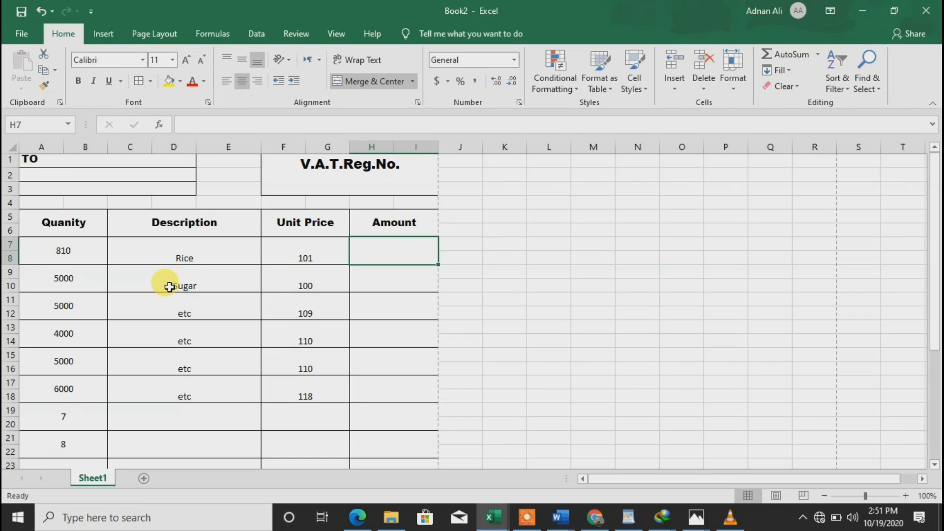
key(Left)
key(Left)
key(Left)
key(Right)
key(Right)
key(Right)
text(=)
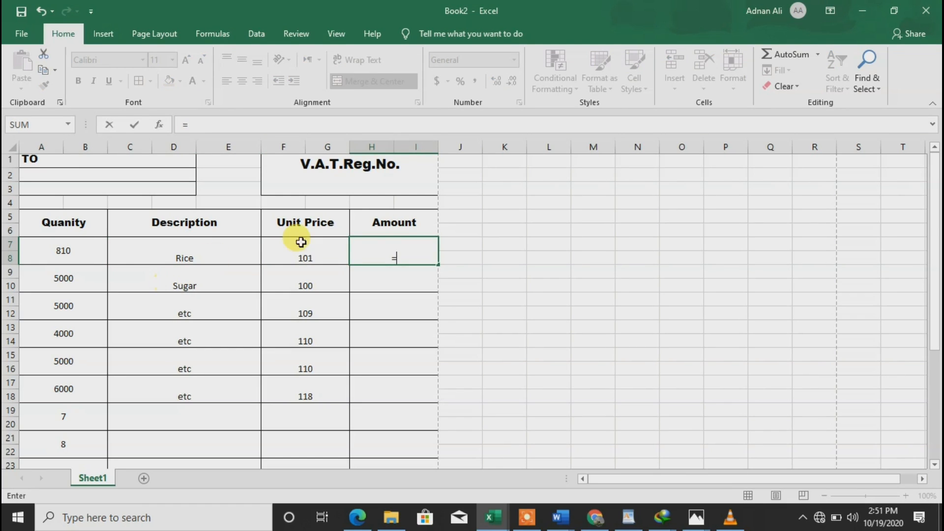
click(69, 250)
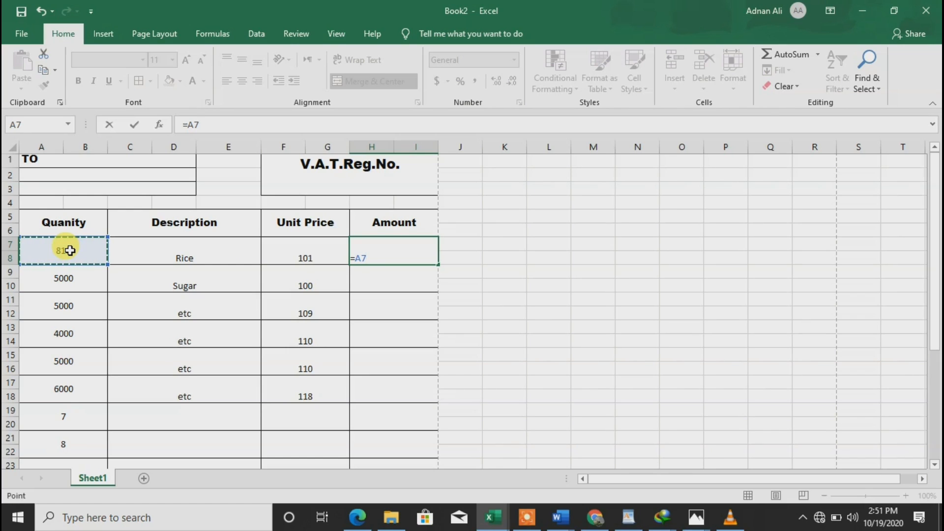
text(*)
click(305, 256)
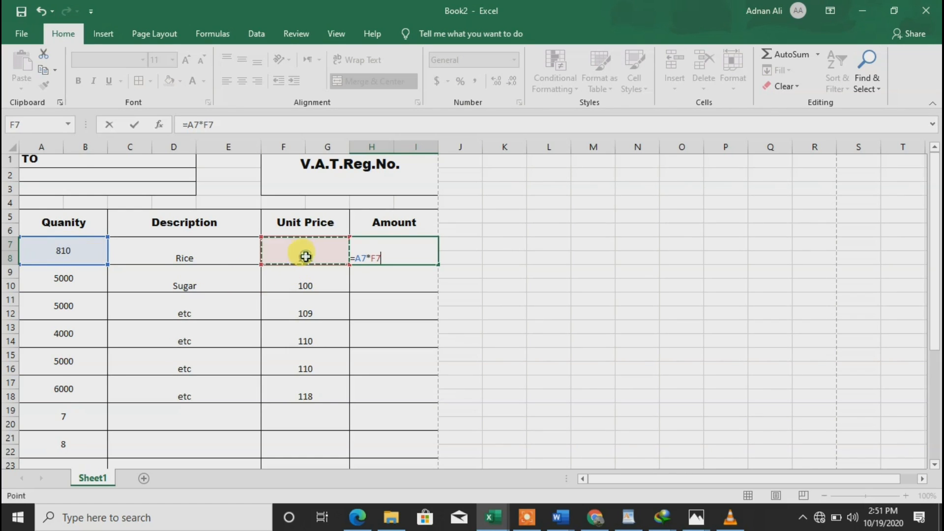
key(Return)
key(Up)
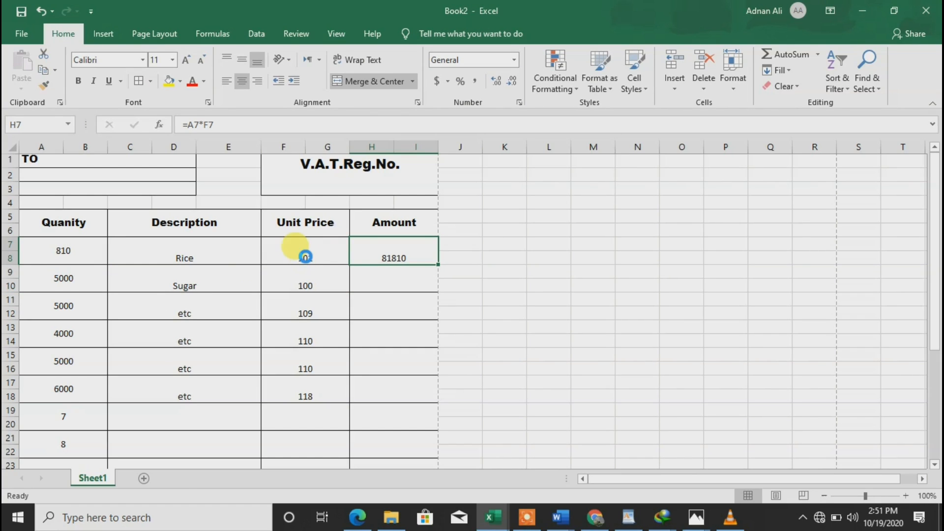
Copy the amount formula from H7 into H9, H11, H13, H15 and H17, one merged cell at a time.
key(ctrl+c)
key(Down)
key(ctrl+v)
key(Down)
key(ctrl+v)
key(Down)
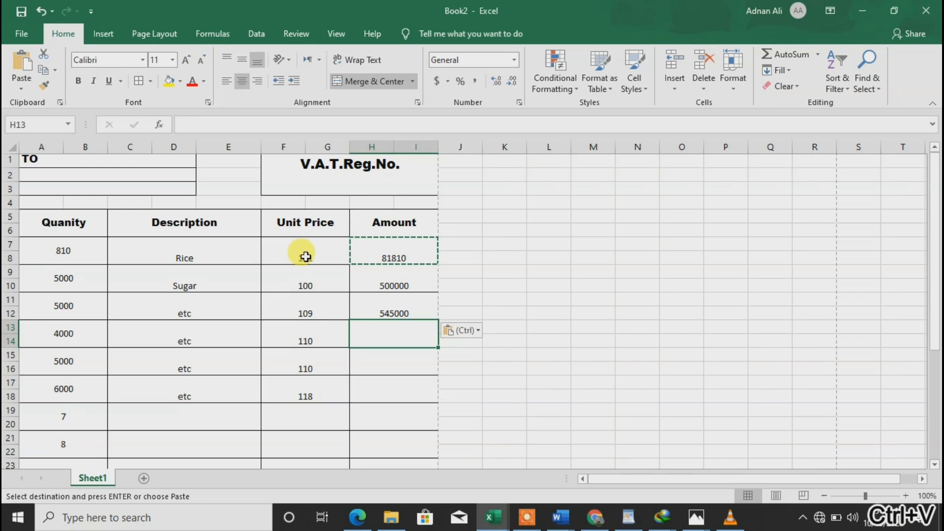
key(ctrl+v)
key(Down)
key(ctrl+v)
key(Down)
key(ctrl+v)
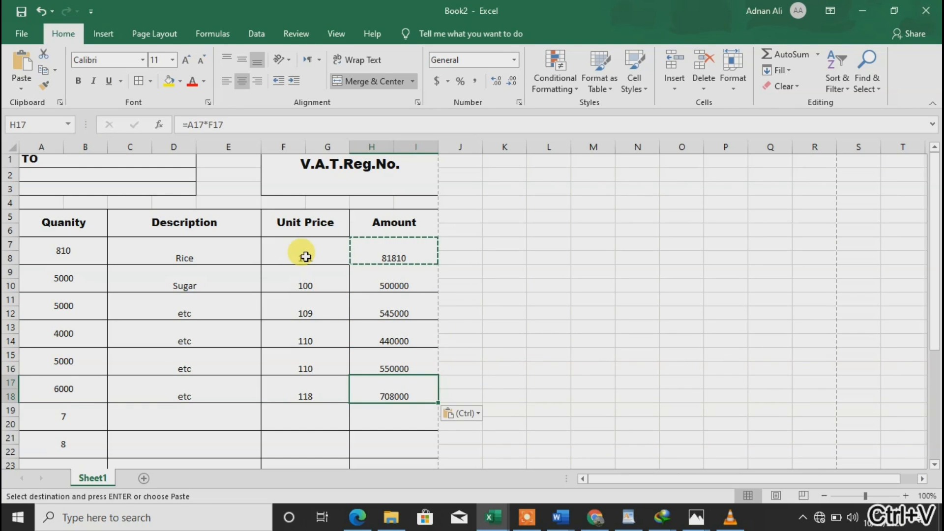
Review the quantities, descriptions and amounts of the filled invoice lines from Rice down to row 17.
key(Left)
key(Left)
key(Left)
key(Up)
key(Up)
key(Up)
key(Up)
key(Up)
key(Up)
key(Up)
key(Up)
key(Down)
key(Down)
key(Down)
key(Down)
key(Down)
key(Down)
key(Down)
key(Down)
key(Right)
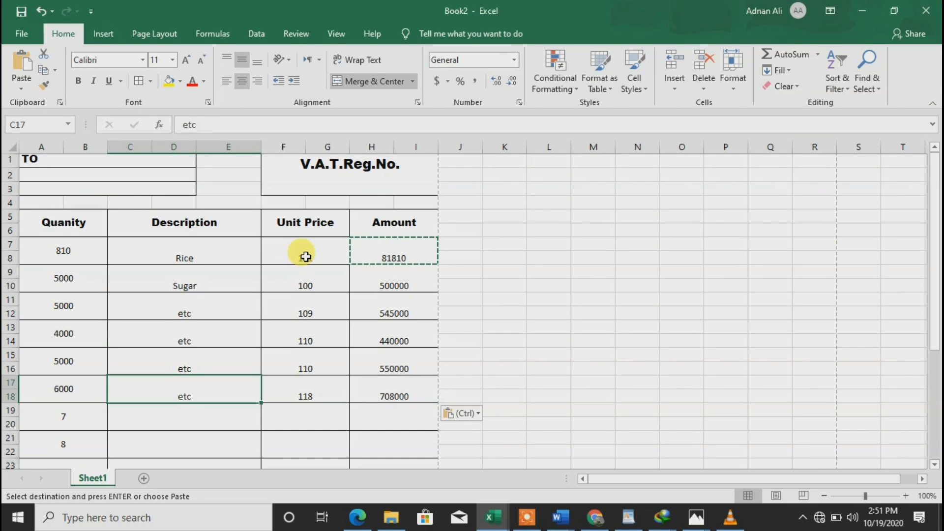
key(Right)
key(Right)
key(Right)
key(Left)
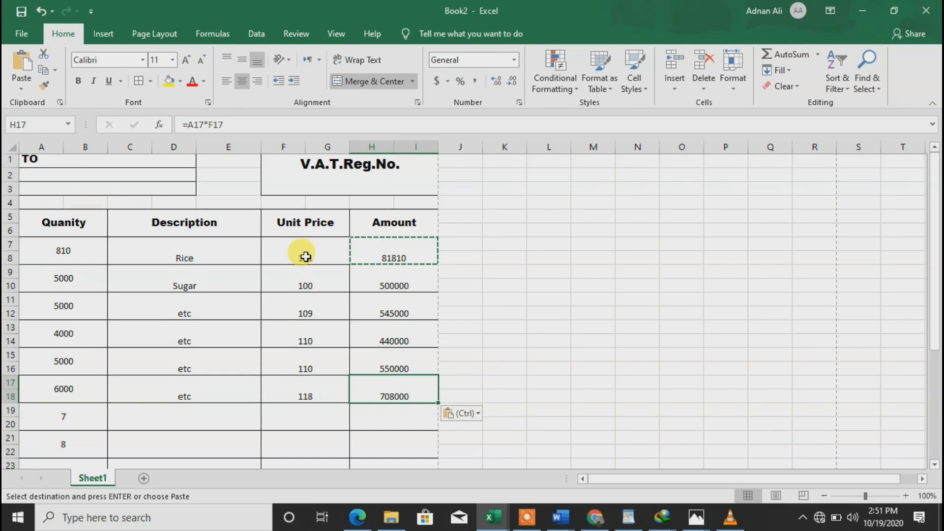
key(Up)
key(Up)
key(Up)
key(Up)
key(Down)
key(Down)
key(Down)
key(Up)
key(Up)
key(Up)
key(Up)
Examine the empty lines below the filled items and the Sub Total and Total cells in the footer.
key(Down)
key(Down)
key(Down)
key(Down)
key(Down)
key(Down)
key(Down)
key(Down)
key(Down)
key(Down)
key(Down)
key(Down)
key(Down)
key(Down)
key(Down)
key(Down)
key(Up)
key(Up)
key(Up)
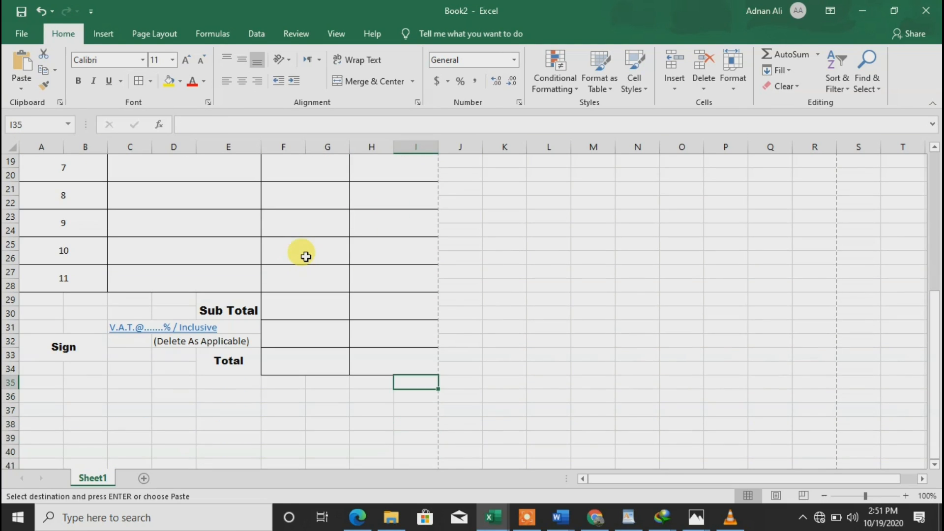
key(Left)
key(Up)
key(Up)
key(Right)
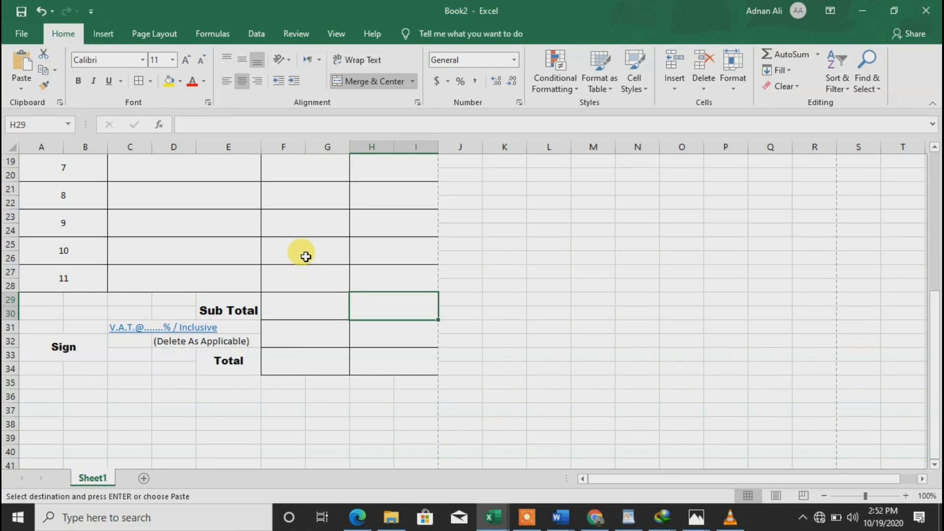
Select the Unit Price entries from F7 down to the last line in F27 to check which cells the subtotal covers.
key(Left)
key(Up)
key(Up)
key(Up)
key(Up)
key(Up)
key(Up)
key(Up)
key(Up)
key(Up)
key(Up)
key(Up)
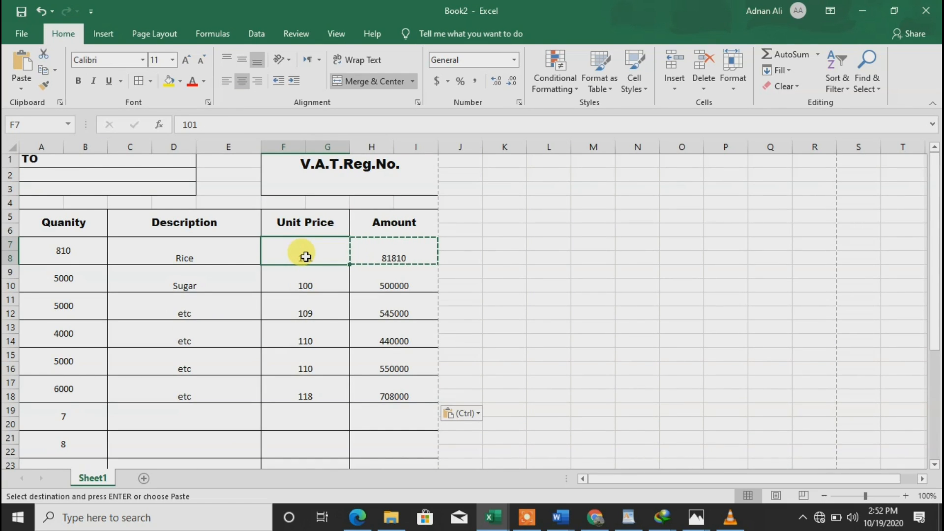
key(shift+Down)
key(shift+Down)
key(shift+Down)
key(shift+Down)
key(shift+Down)
key(shift+Down)
key(shift+Down)
key(shift+Down)
key(shift+Down)
key(shift+Down)
key(shift+Down)
key(shift+Down)
key(shift+Down)
key(shift+Down)
key(shift+Down)
key(shift+Down)
key(shift+Up)
key(shift+Up)
key(shift+Up)
key(shift+Up)
key(shift+Up)
key(shift+Up)
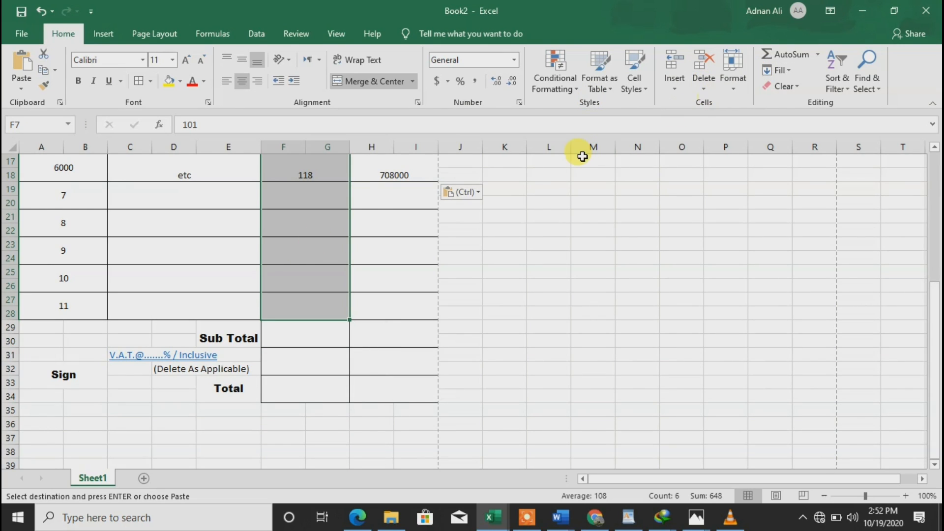
Enter the formula =SUM(F7,F27) in F29 as the Sub Total of the Unit Price column.
click(298, 338)
text(=)
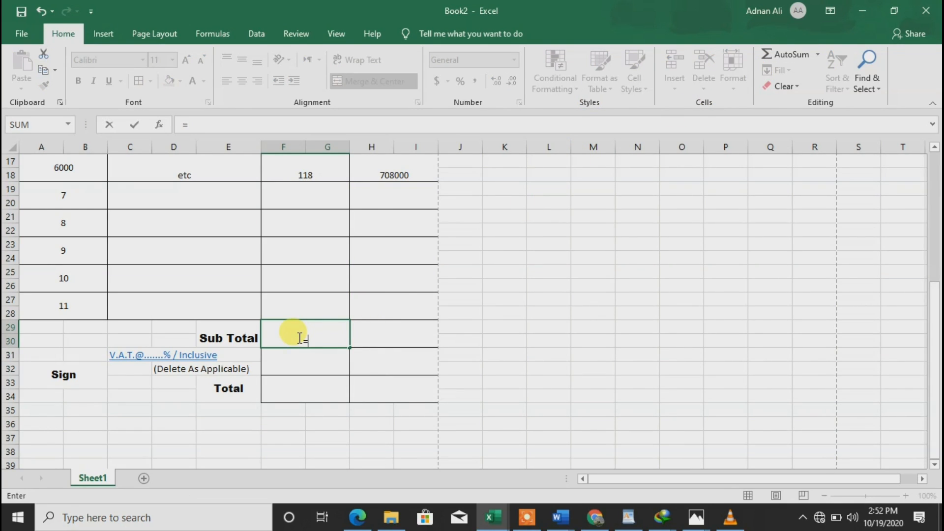
text(sum)
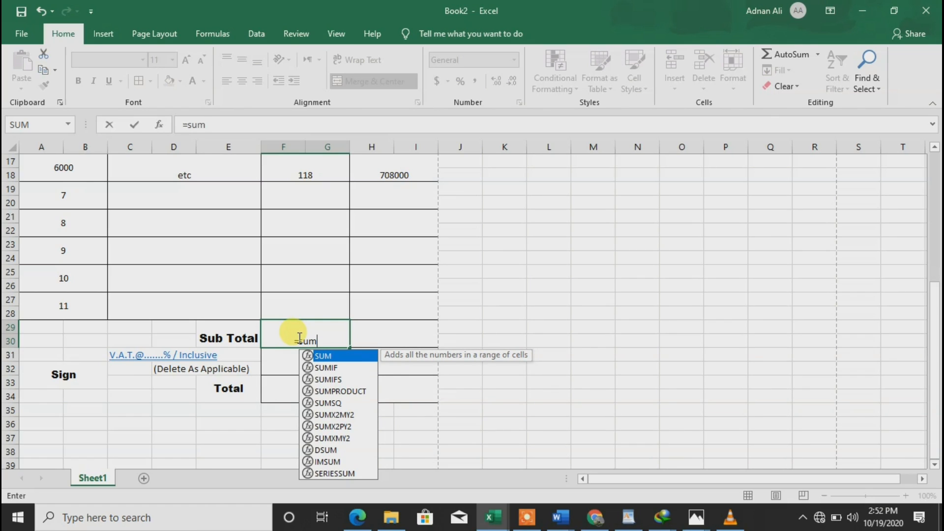
key(Tab)
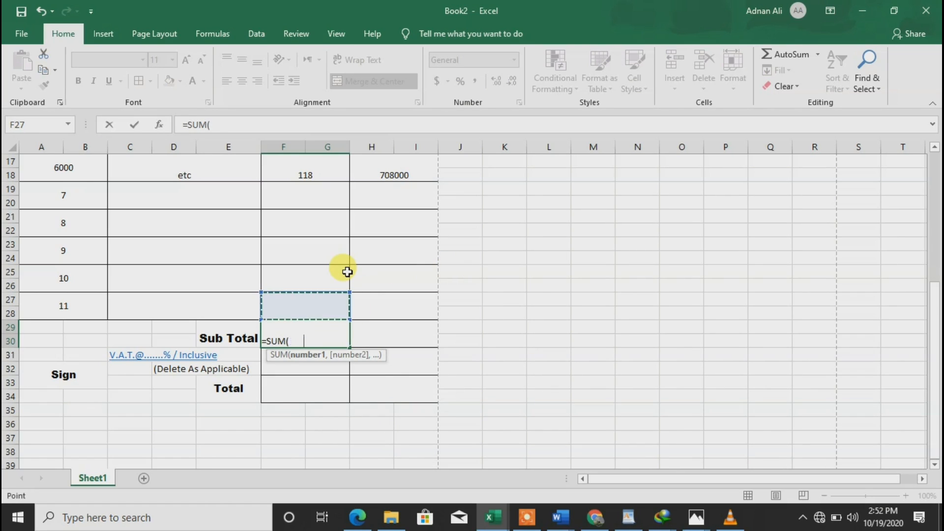
key(Up)
key(Up)
key(Up)
key(Up)
key(Up)
key(Up)
key(Up)
key(Up)
key(Up)
key(Up)
key(Up)
key(Up)
key(Up)
key(Down)
key(Down)
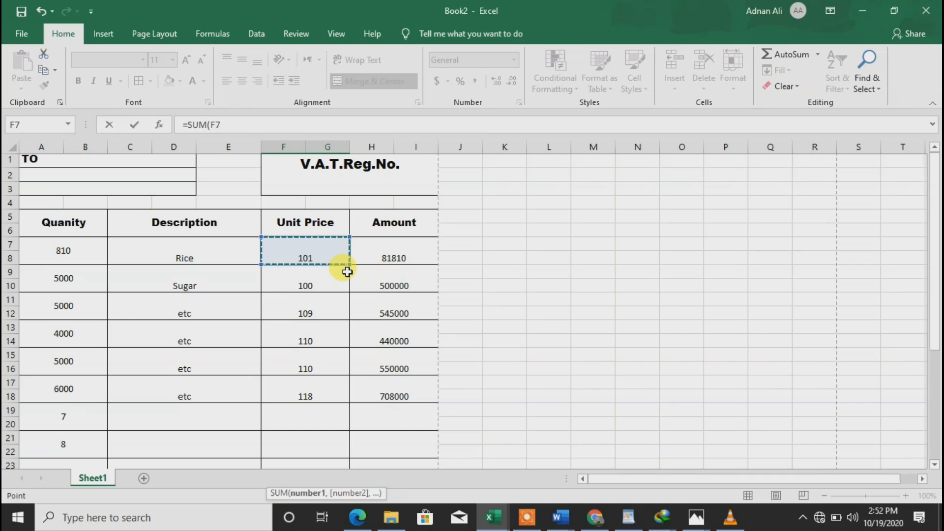
text(,)
key(Down)
key(Down)
key(Down)
key(Down)
key(Down)
key(Down)
key(Down)
key(Down)
key(Down)
key(Down)
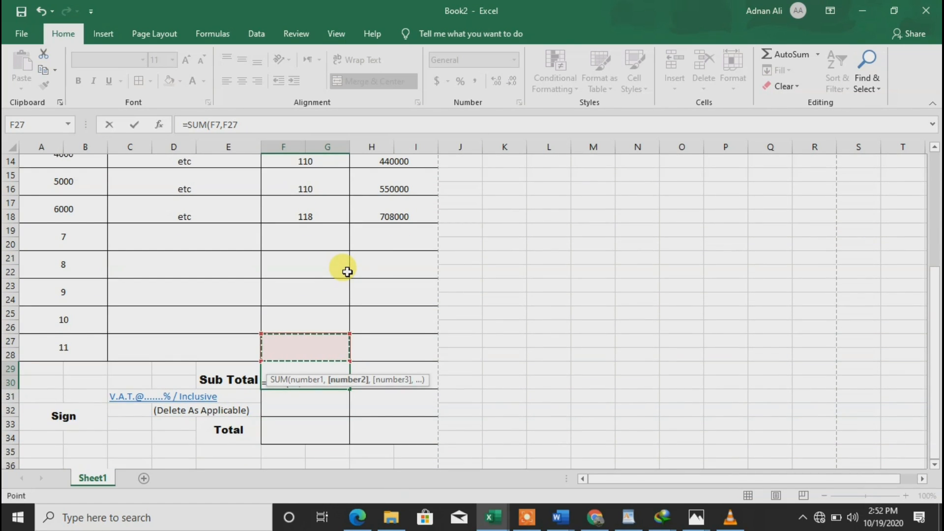
text())
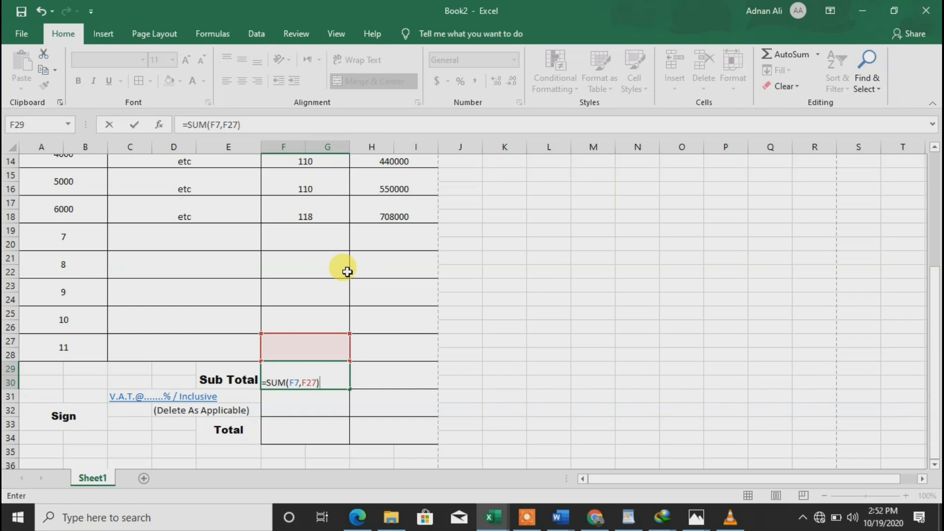
key(Return)
Compare the unit prices from F7 downward with the Sub Total formula's result in F29.
key(Up)
key(Up)
key(Up)
key(Up)
key(Up)
key(Up)
key(Up)
key(Up)
key(Up)
key(Up)
key(Up)
key(Up)
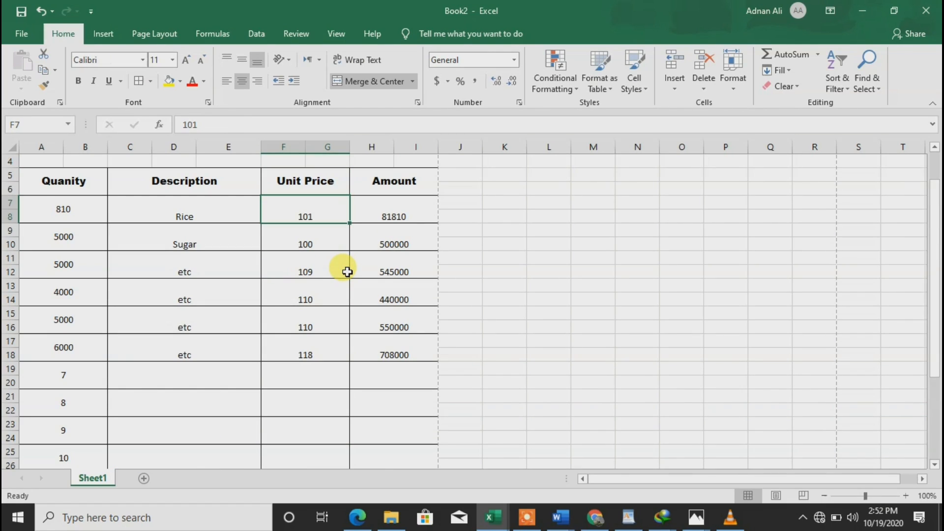
key(Down)
key(Down)
key(Down)
key(Down)
key(Down)
key(Down)
key(Down)
key(Down)
key(Down)
key(Down)
key(Down)
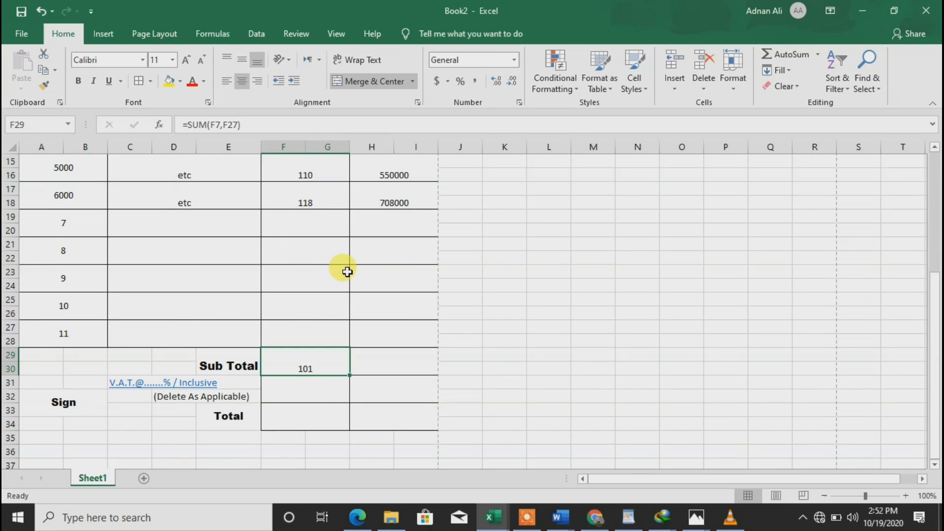
Correct the Unit Price Sub Total formula in F29 to cover the whole range, =SUM(F7:F27).
key(F2)
key(Left)
key(Left)
key(Left)
key(Left)
key(Left)
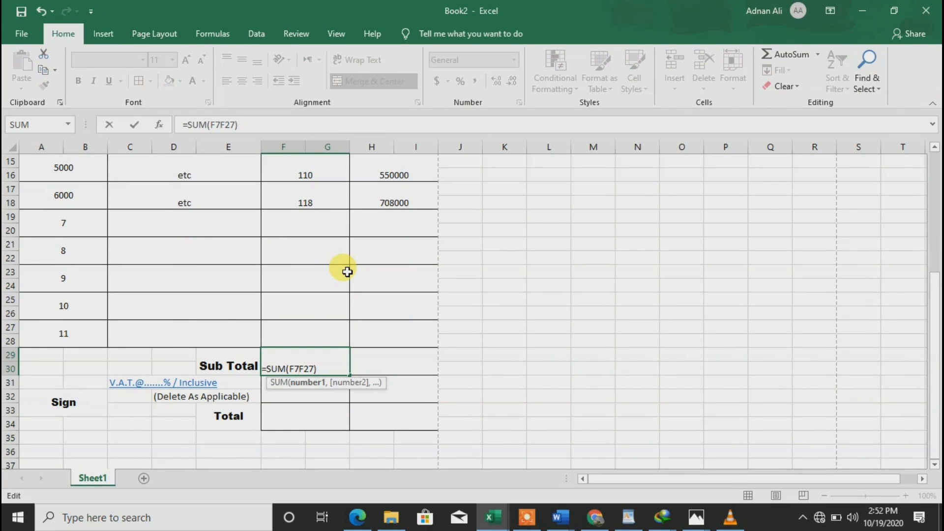
text(:)
key(Return)
Select the filled unit prices from F7 down and check them and the empty lines below against the Sub Total.
key(Up)
key(Up)
key(Up)
key(Up)
key(Up)
key(Up)
key(Up)
key(Up)
key(Up)
key(Up)
key(Up)
key(Up)
key(Up)
key(Down)
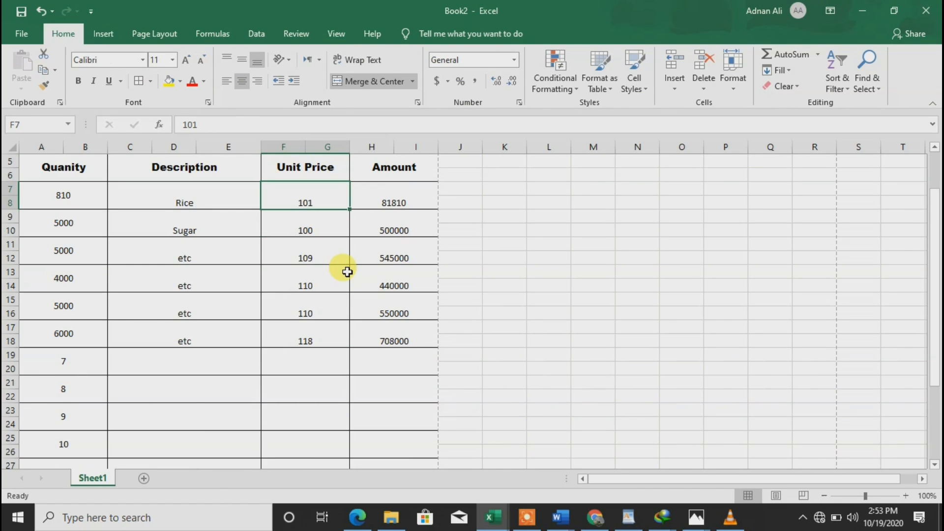
key(shift+Down)
key(shift+Down)
key(shift+Down)
key(shift+Down)
key(shift+Down)
key(Down)
key(Down)
key(Down)
key(Down)
key(Down)
key(Down)
key(Down)
key(Down)
key(Down)
key(Down)
key(Down)
key(Down)
key(Down)
key(Down)
key(Down)
key(Down)
key(Down)
key(Down)
key(Down)
key(Up)
key(Up)
key(Up)
key(Up)
key(Up)
key(Up)
key(Up)
key(Up)
key(Up)
key(Up)
key(Up)
key(Up)
key(Up)
key(Down)
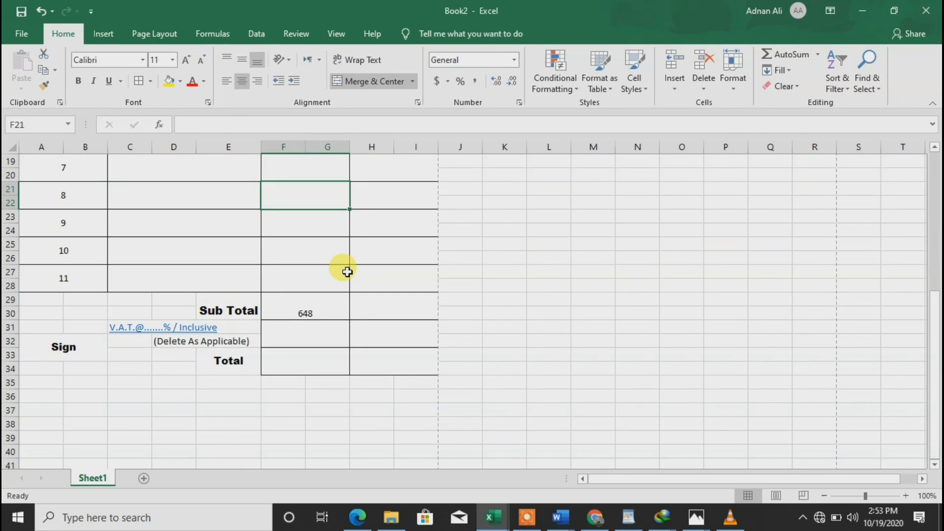
Test the Sub Total with trial unit prices 2323 and 23 in the empty lines 8 and 7, and clear them.
text(2323)
key(Return)
key(Up)
key(Up)
text(23)
key(Return)
key(Down)
key(Delete)
Examine the calculated entries in the Amount column from the first lines down past the footer.
key(Right)
key(Up)
key(Up)
key(Up)
key(Down)
key(Down)
key(Up)
key(Up)
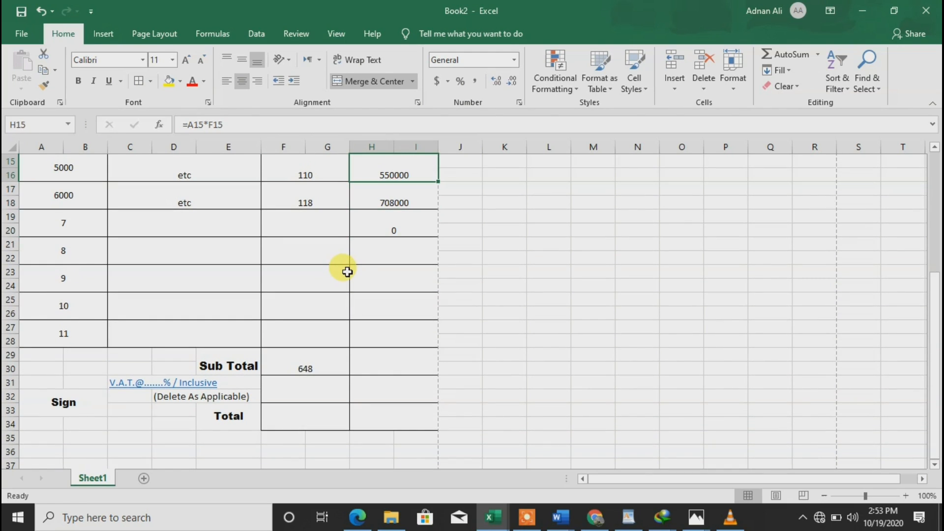
key(Up)
key(Up)
key(Up)
key(Up)
key(Up)
key(Down)
key(Down)
key(Down)
key(Down)
key(Down)
key(Down)
key(Down)
key(Down)
key(Down)
key(Down)
key(Down)
key(Down)
key(Down)
key(Down)
key(Down)
key(Down)
key(Down)
key(Down)
key(Down)
key(Down)
key(Up)
key(Up)
key(Up)
key(Up)
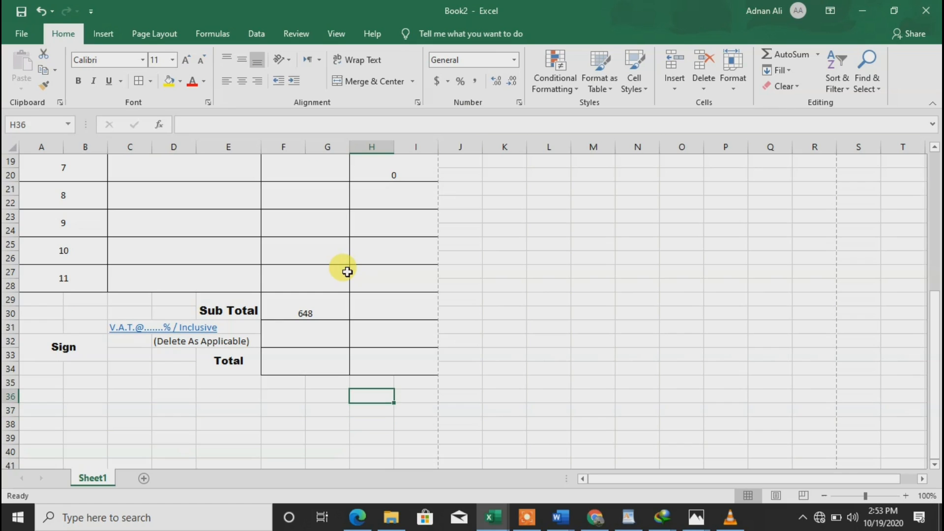
Examine the empty V.A.T. and Total cells in the Unit Price and Amount columns of the footer.
key(Up)
key(Up)
key(Left)
key(Up)
key(Up)
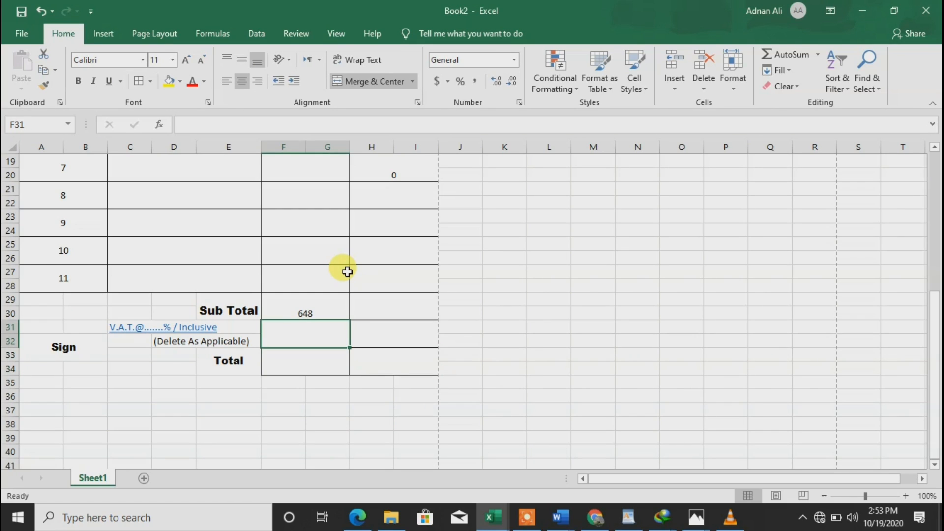
key(Down)
key(Down)
key(Right)
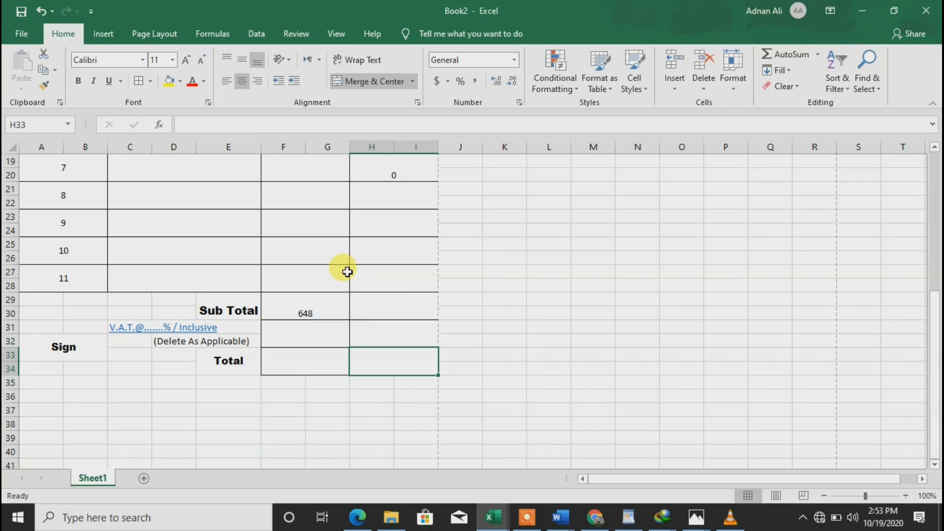
key(Left)
key(Right)
key(Up)
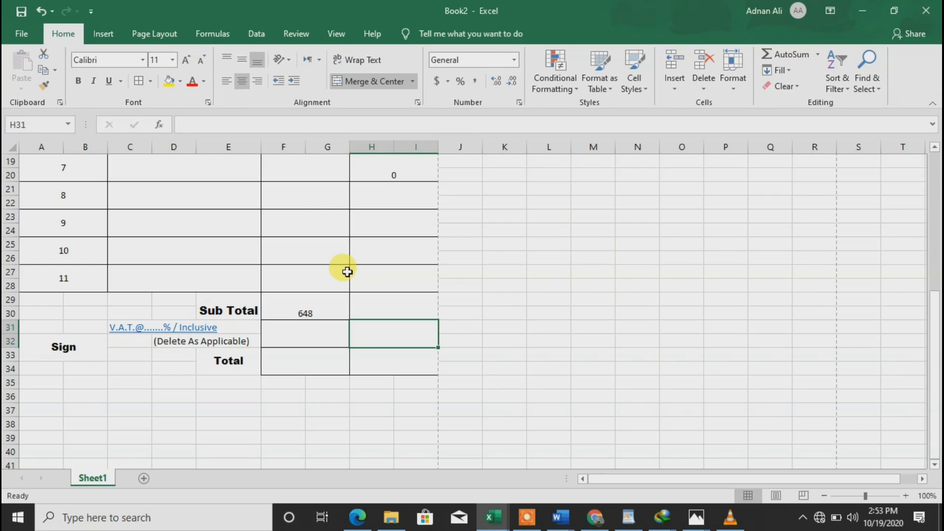
Check which Amount column lines above the footer the Amount subtotal has to cover.
key(Up)
key(Up)
key(Up)
key(Up)
key(Up)
key(Up)
key(Up)
key(Up)
key(Up)
key(Up)
key(Up)
key(Up)
key(Up)
key(Down)
key(Down)
key(Down)
key(Down)
key(Down)
key(Down)
key(Down)
key(Down)
key(Down)
key(Down)
key(Down)
key(Down)
key(Down)
key(Down)
key(Down)
key(Down)
Calculate the Sub Total in the Amount column with a SUM formula over the entry lines, =SUM(H7:I28).
key(Up)
key(Up)
key(Up)
key(Up)
text(=sum)
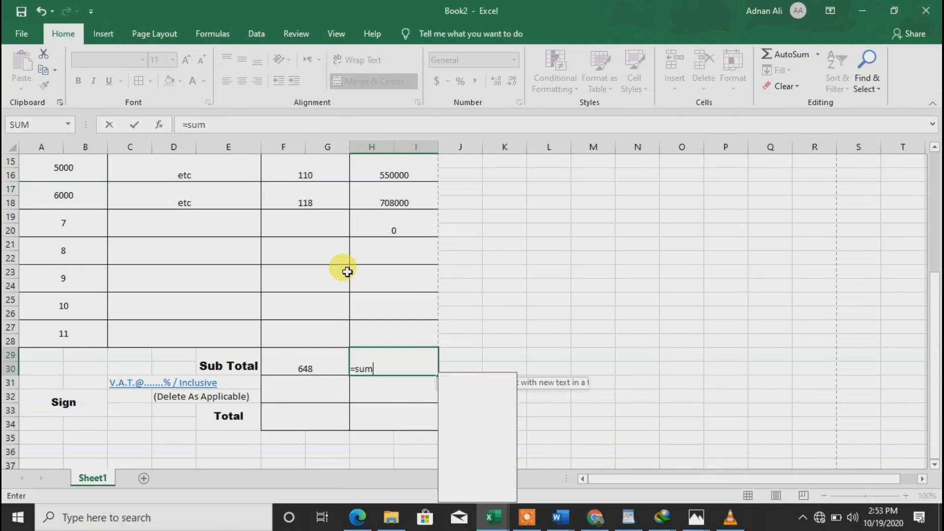
key(Tab)
key(Up)
key(Up)
key(Up)
key(Up)
key(Up)
key(Up)
key(Up)
key(Up)
key(Up)
key(Up)
key(Up)
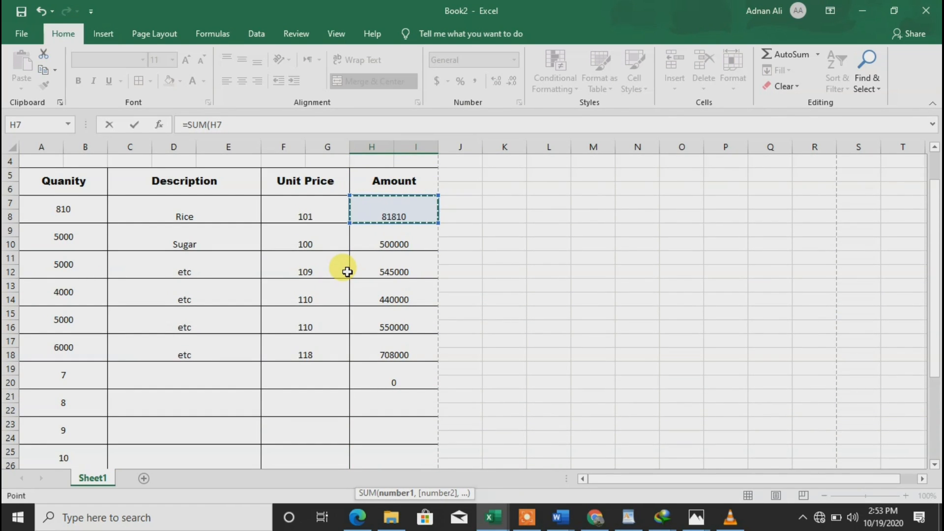
key(Down)
key(Down)
key(Down)
key(Down)
key(Down)
key(Down)
key(Down)
key(Down)
key(Down)
key(Down)
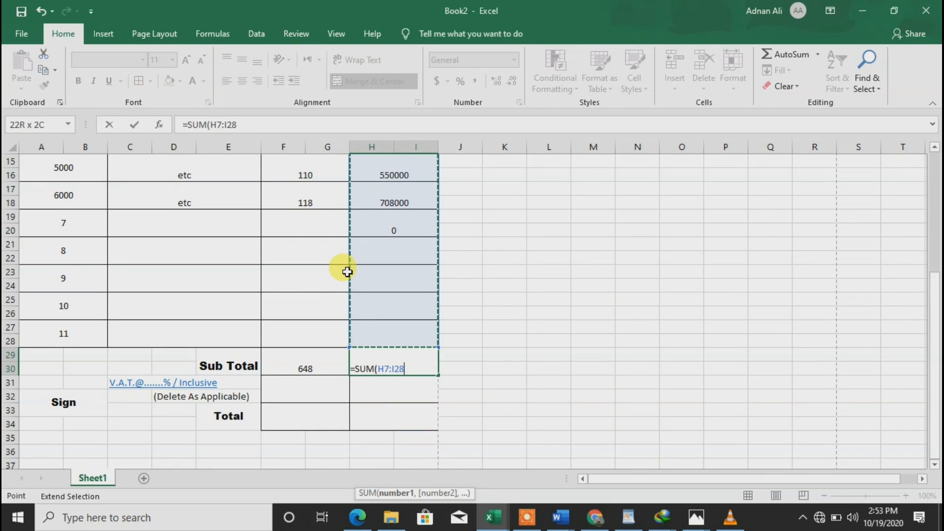
text())
key(Return)
Go back up through the invoice's entry lines to its beginning and open the print preview.
key(Down)
key(Up)
key(Up)
key(Up)
key(Left)
key(Left)
key(Up)
key(Left)
key(Up)
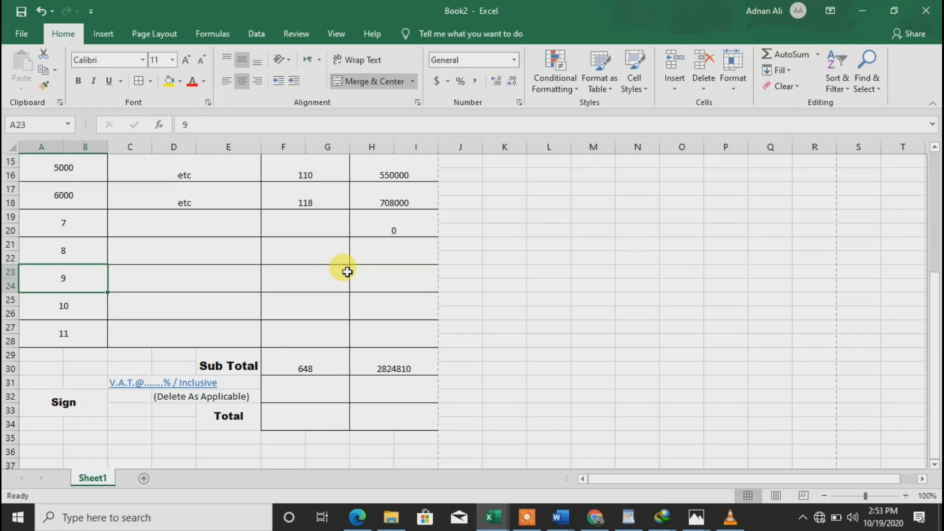
key(Up)
key(Up)
key(Up)
key(Up)
key(Up)
key(Up)
key(Up)
key(Up)
key(Up)
key(Up)
key(Up)
key(Up)
key(Up)
key(ctrl+p)
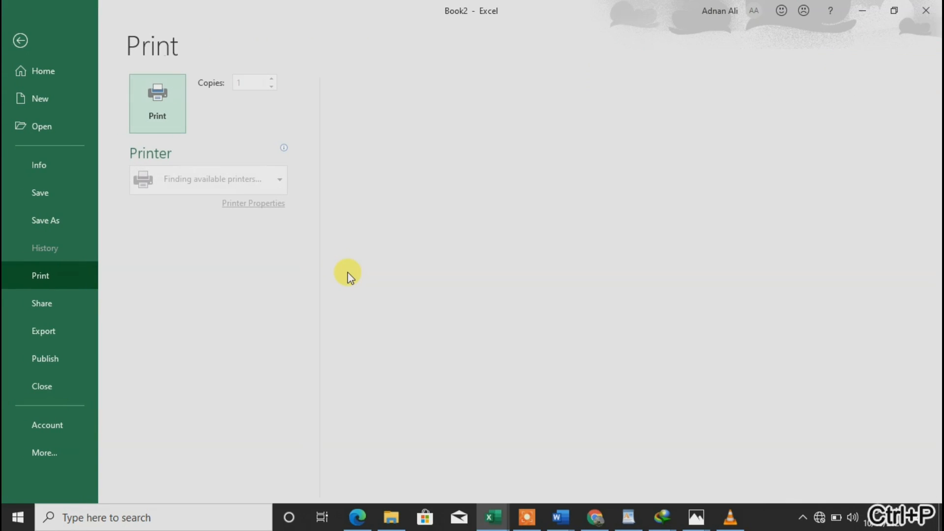